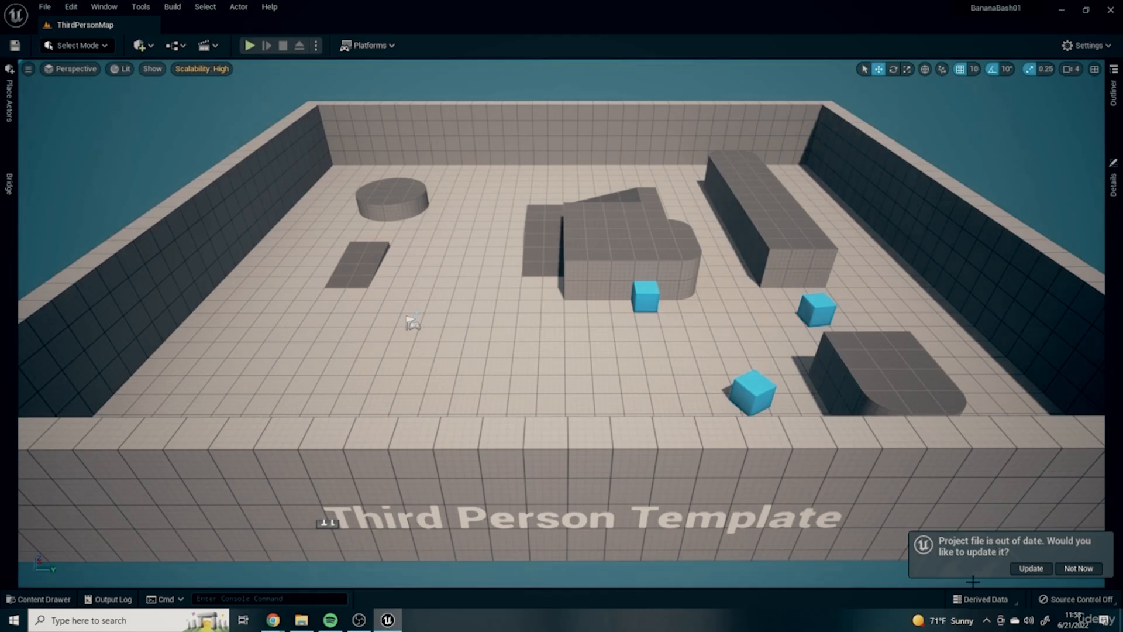
Accept the out-of-date project file update and start playing ThirdPersonMap in the viewport.
{"action": "left_click", "coordinate": [1030, 568]}
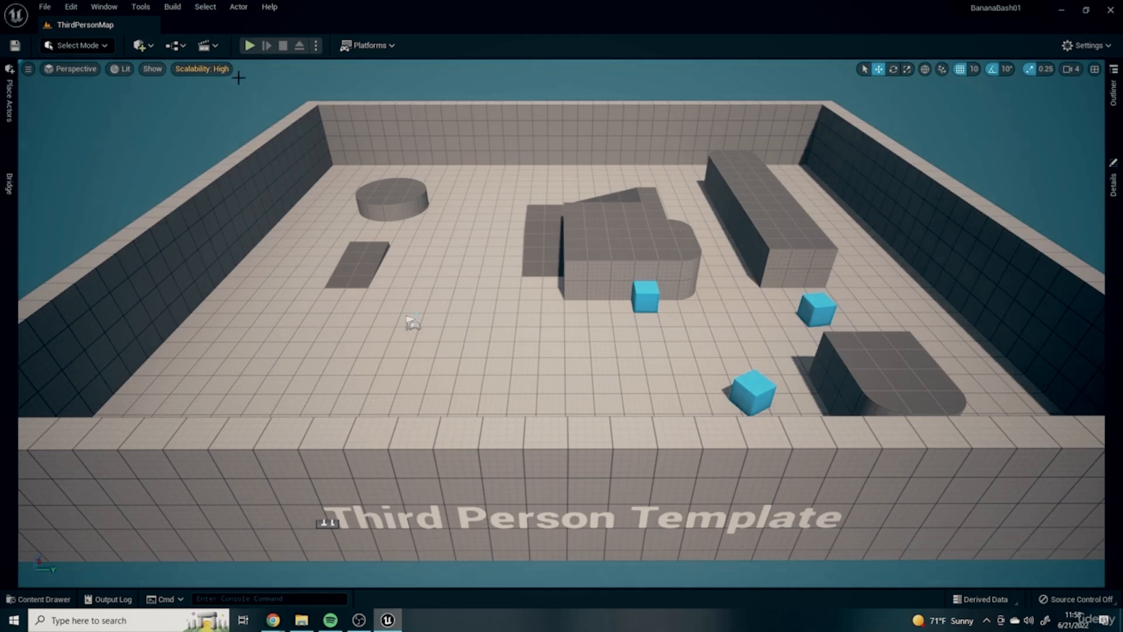
{"action": "left_click", "coordinate": [249, 46]}
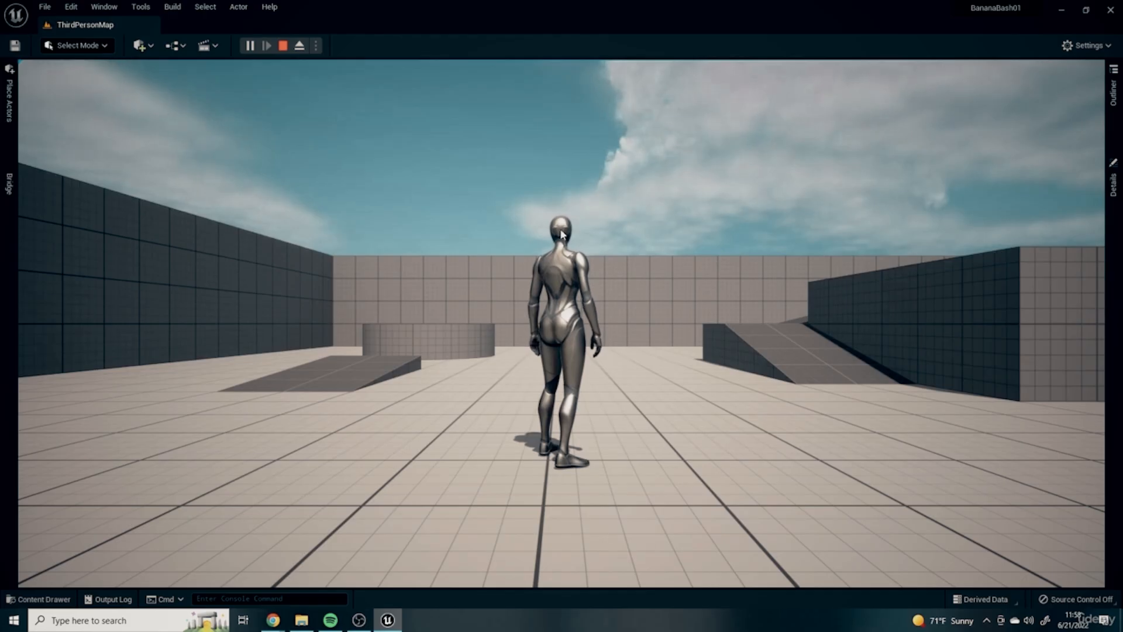
{"action": "left_click", "coordinate": [618, 339]}
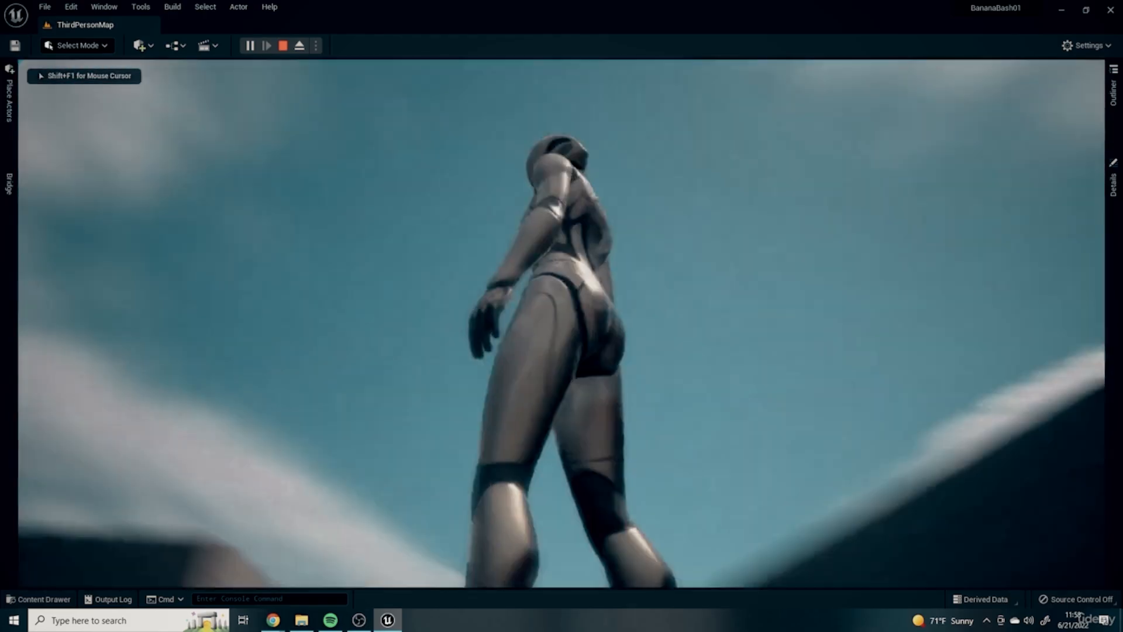
Test the third-person character by running in all directions, going up the ramp and jumping around the level.
{"action": "key", "text": "w"}
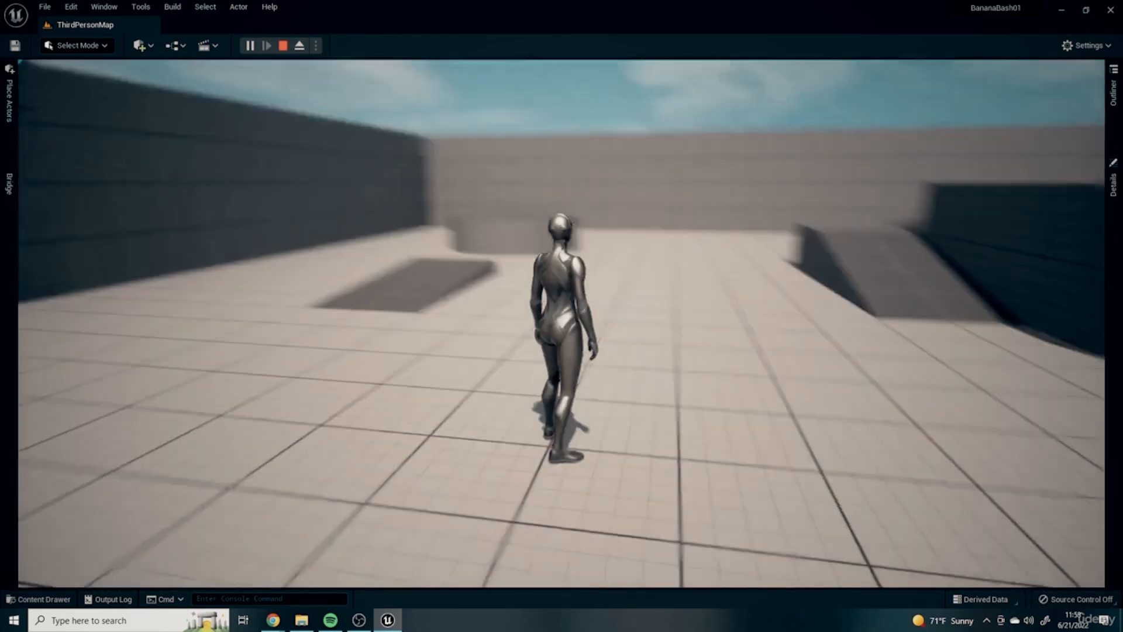
{"action": "key", "text": "s"}
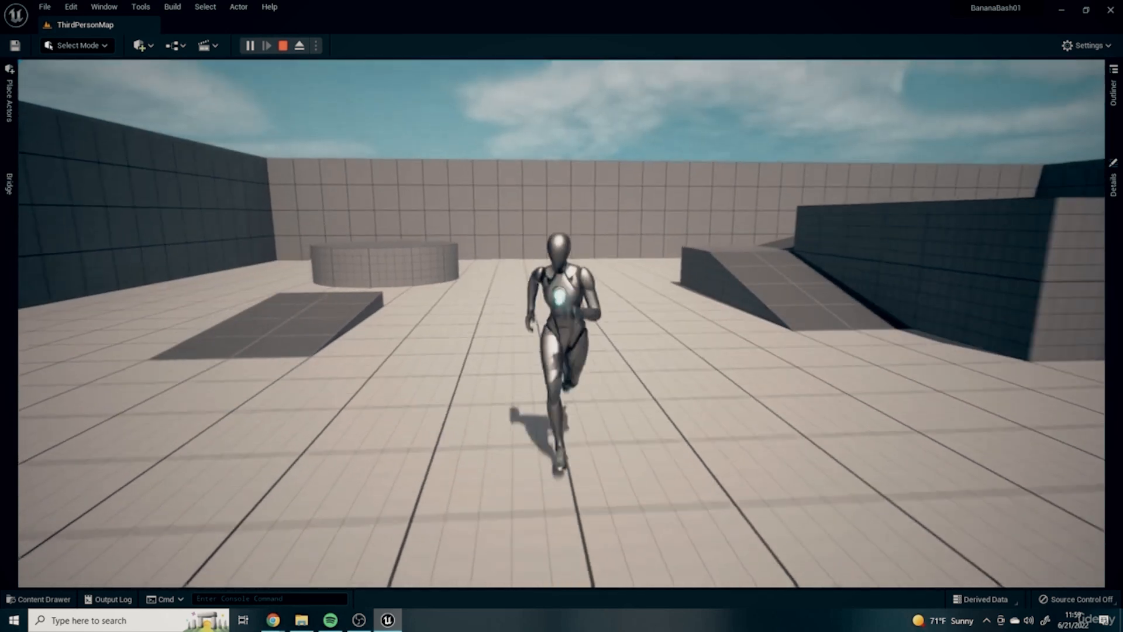
{"action": "key", "text": "w"}
{"action": "key", "text": "w"}
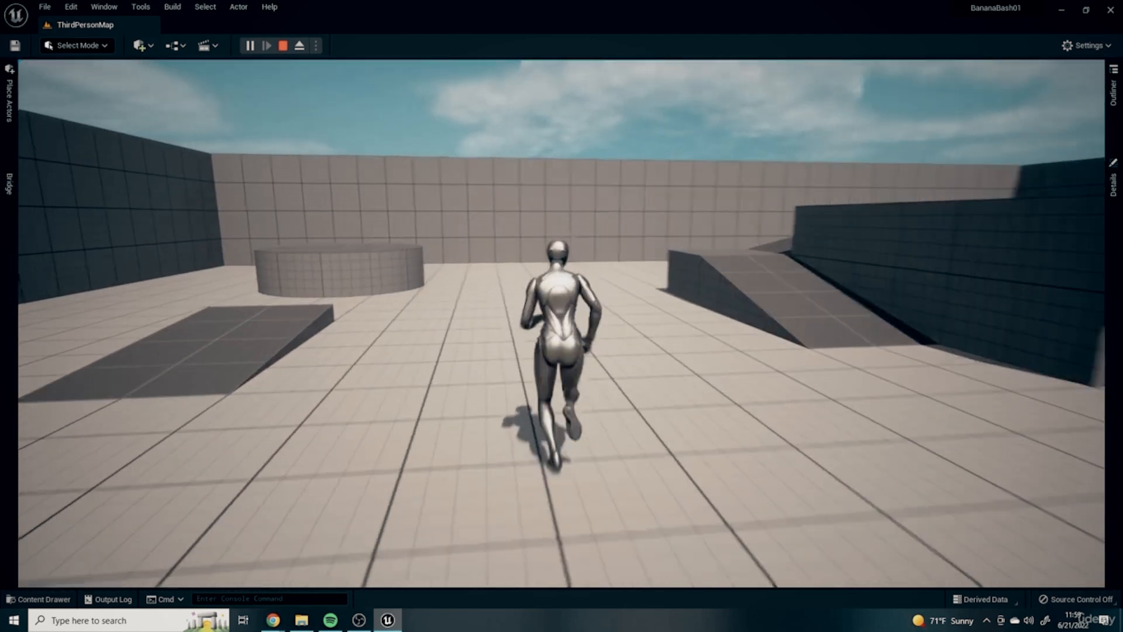
{"action": "key", "text": "a"}
{"action": "key", "text": "d"}
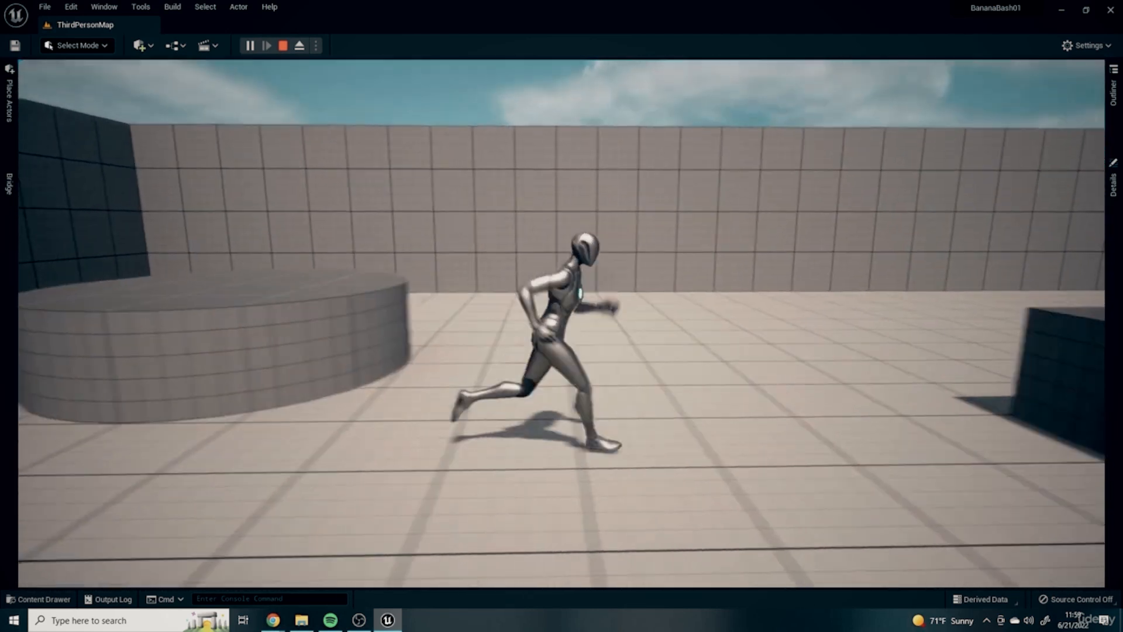
{"action": "key", "text": "s"}
{"action": "key", "text": "d"}
{"action": "key", "text": "w"}
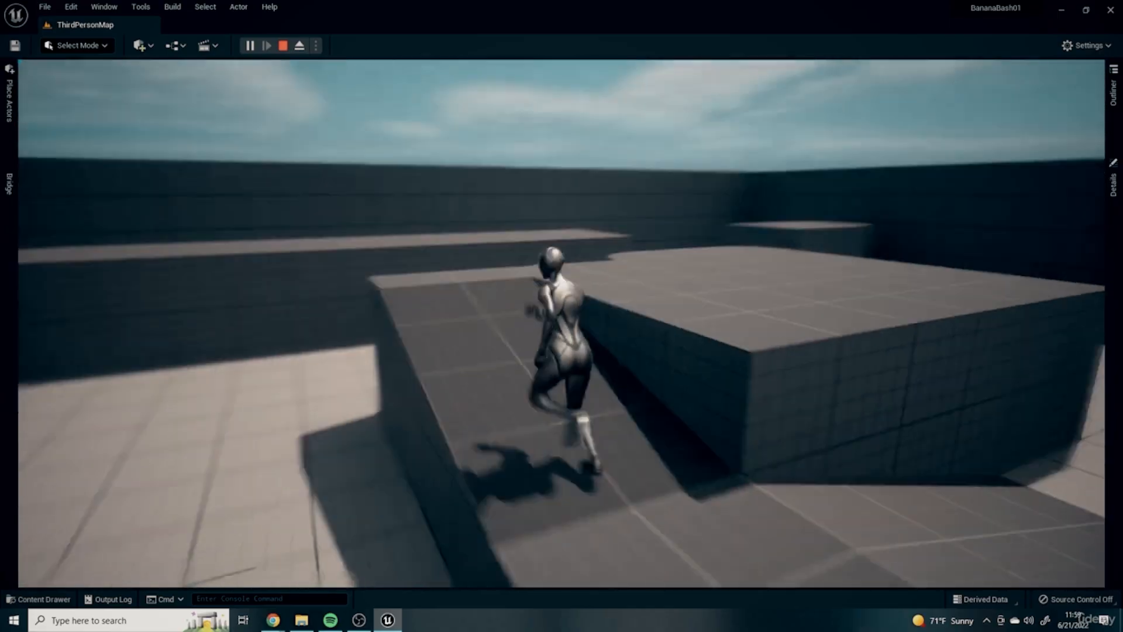
{"action": "key", "text": "w"}
{"action": "key", "text": "space"}
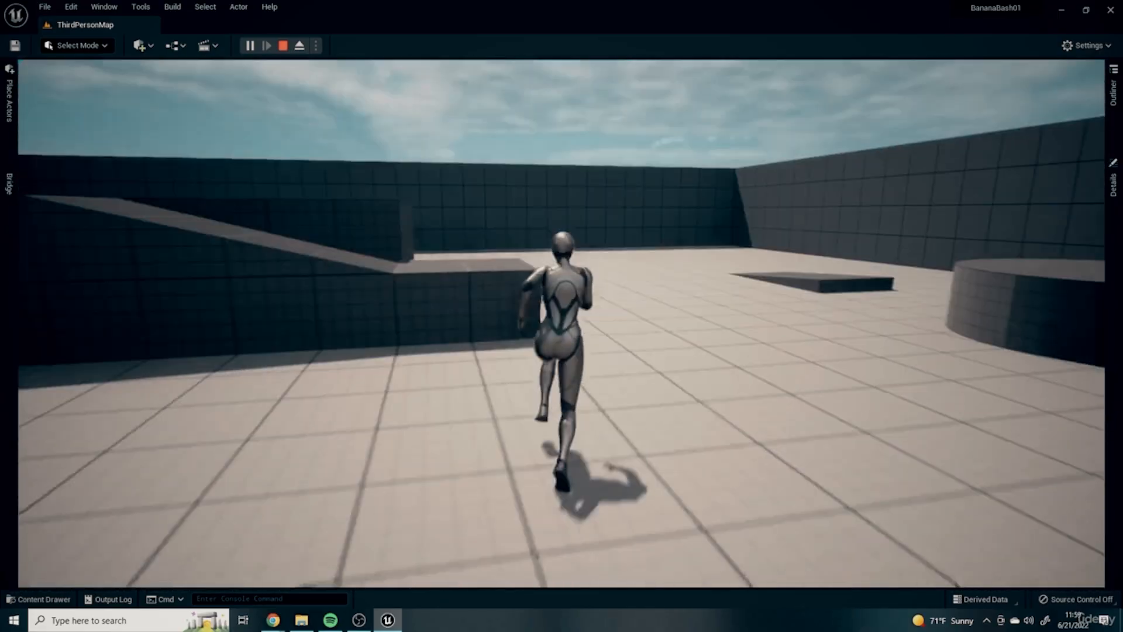
{"action": "key", "text": "space"}
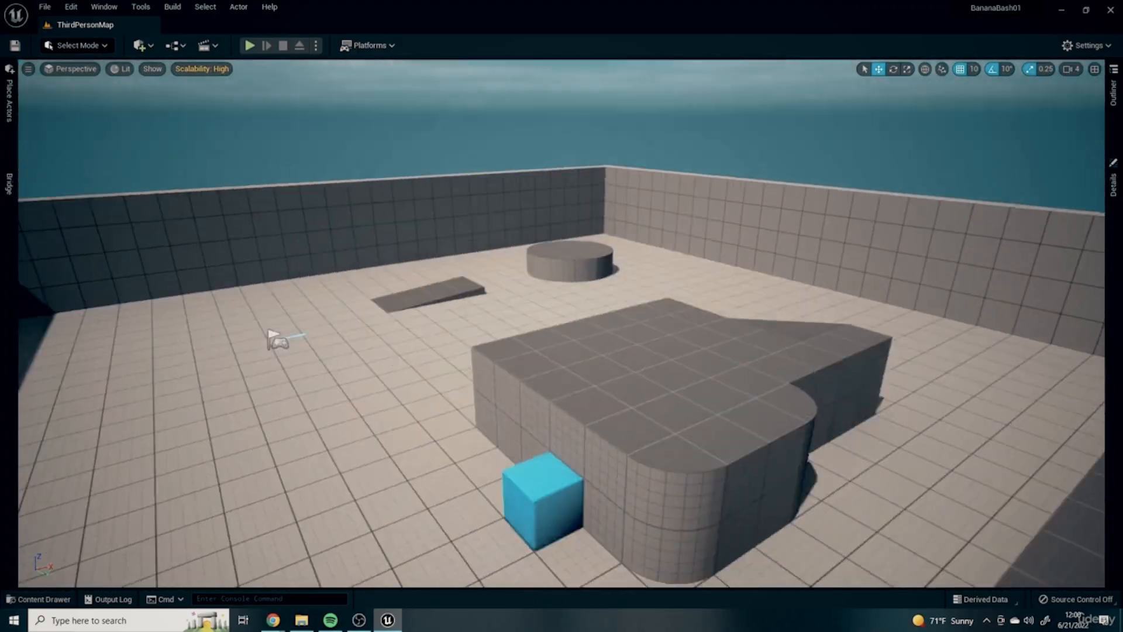
Explore the level by turning, zooming, panning and moving the viewport camera forward, back, up and down.
{"action": "right_click_drag", "start_coordinate": [620, 419], "coordinate": [456, 419]}
{"action": "right_click_drag", "start_coordinate": [816, 372], "coordinate": [842, 298]}
{"action": "scroll", "coordinate": [688, 430], "scroll_direction": "down", "scroll_amount": 4}
{"action": "scroll", "coordinate": [689, 430], "scroll_direction": "up", "scroll_amount": 3}
{"action": "middle_click_drag", "start_coordinate": [693, 441], "coordinate": [702, 515]}
{"action": "key", "text": "e"}
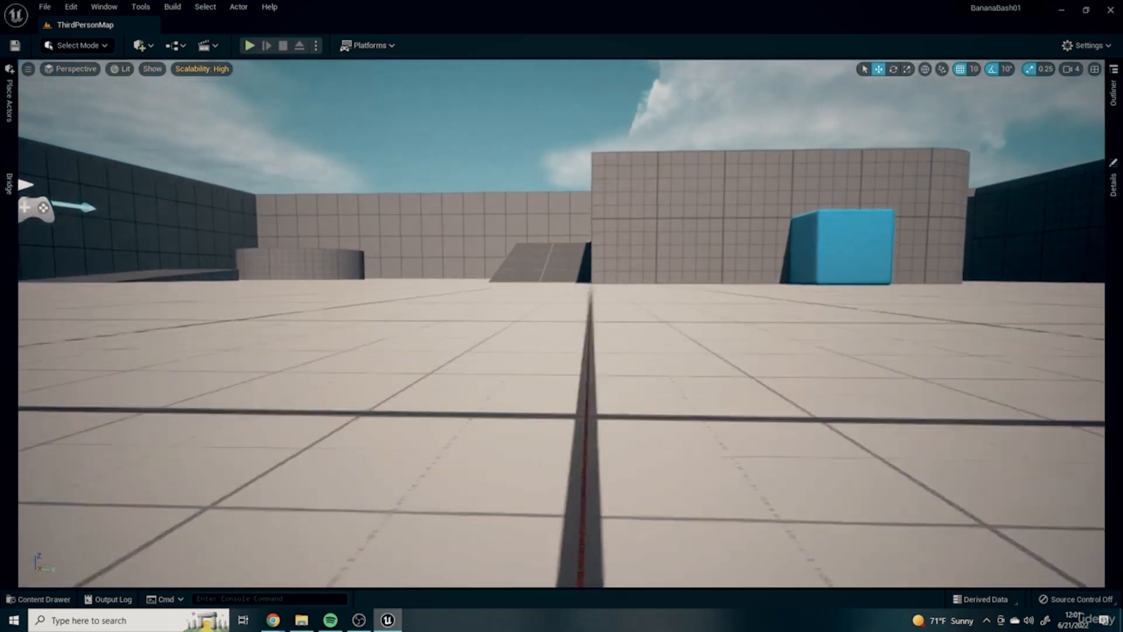
{"action": "key", "text": "e"}
{"action": "right_click_drag", "start_coordinate": [693, 441], "coordinate": [606, 392]}
{"action": "key", "text": "w"}
{"action": "key", "text": "s"}
{"action": "key", "text": "q"}
{"action": "key", "text": "e"}
Fly the camera above the arena to view the platforms, ramps and cyan cubes from several sides.
{"action": "left_click_drag", "start_coordinate": [650, 451], "coordinate": [647, 503]}
{"action": "right_click_drag", "start_coordinate": [646, 503], "coordinate": [431, 560]}
{"action": "key", "text": "s"}
{"action": "key", "text": "s"}
{"action": "key", "text": "d"}
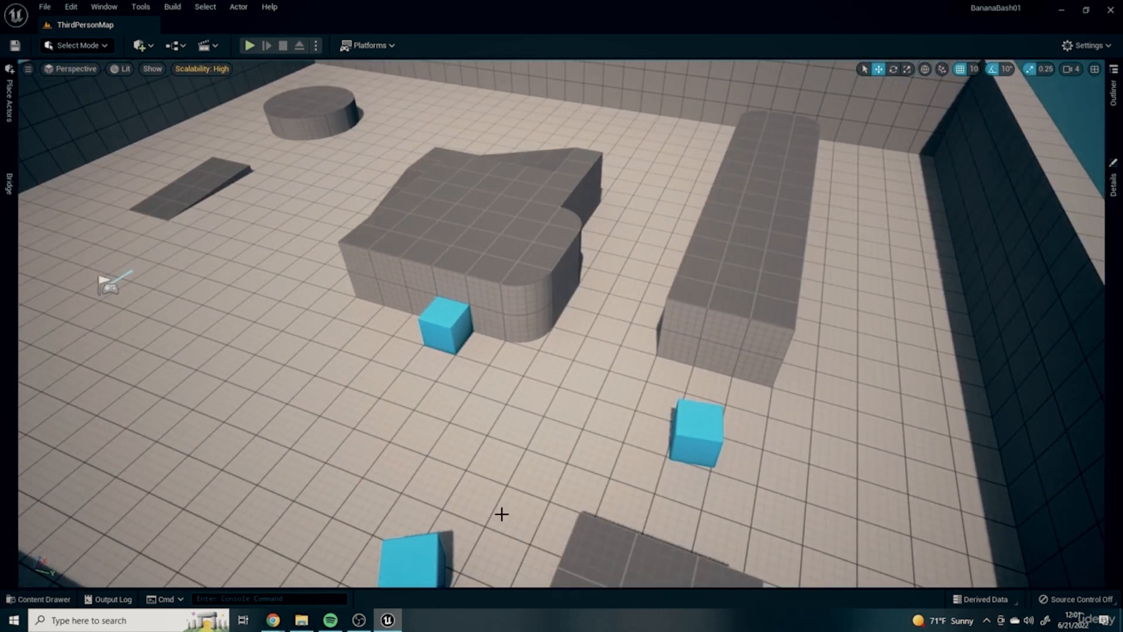
{"action": "key", "text": "s"}
{"action": "right_click_drag", "start_coordinate": [458, 380], "coordinate": [471, 97]}
{"action": "key", "text": "a"}
{"action": "right_click_drag", "start_coordinate": [571, 272], "coordinate": [374, 357]}
{"action": "key", "text": "w"}
{"action": "key", "text": "d"}
{"action": "key", "text": "d"}
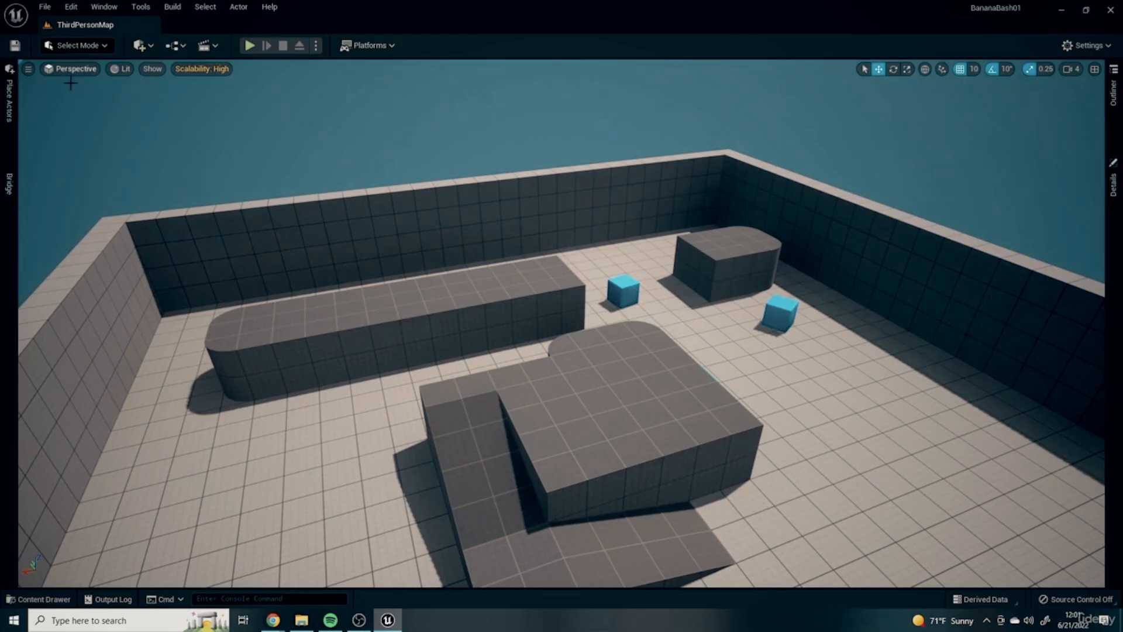
Switch the viewport to the orthographic Top view and fit the whole level in it.
{"action": "left_click", "coordinate": [79, 71]}
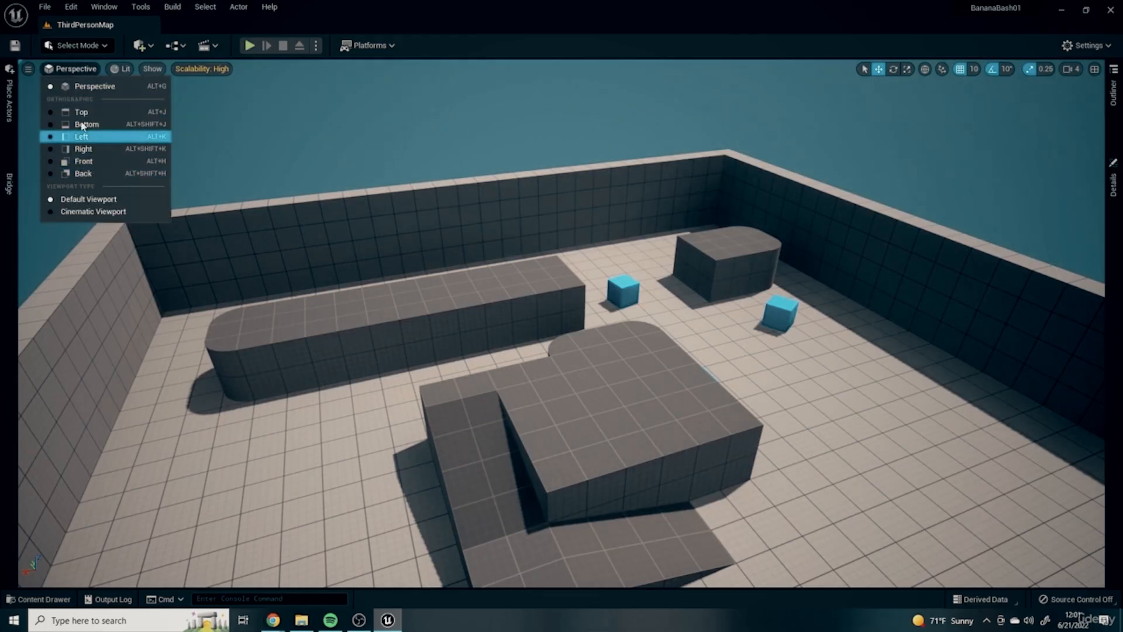
{"action": "left_click", "coordinate": [107, 114]}
{"action": "scroll", "coordinate": [497, 263], "scroll_direction": "down", "scroll_amount": 18}
{"action": "right_click_drag", "start_coordinate": [418, 288], "coordinate": [163, 381]}
{"action": "right_click_drag", "start_coordinate": [489, 212], "coordinate": [520, 161]}
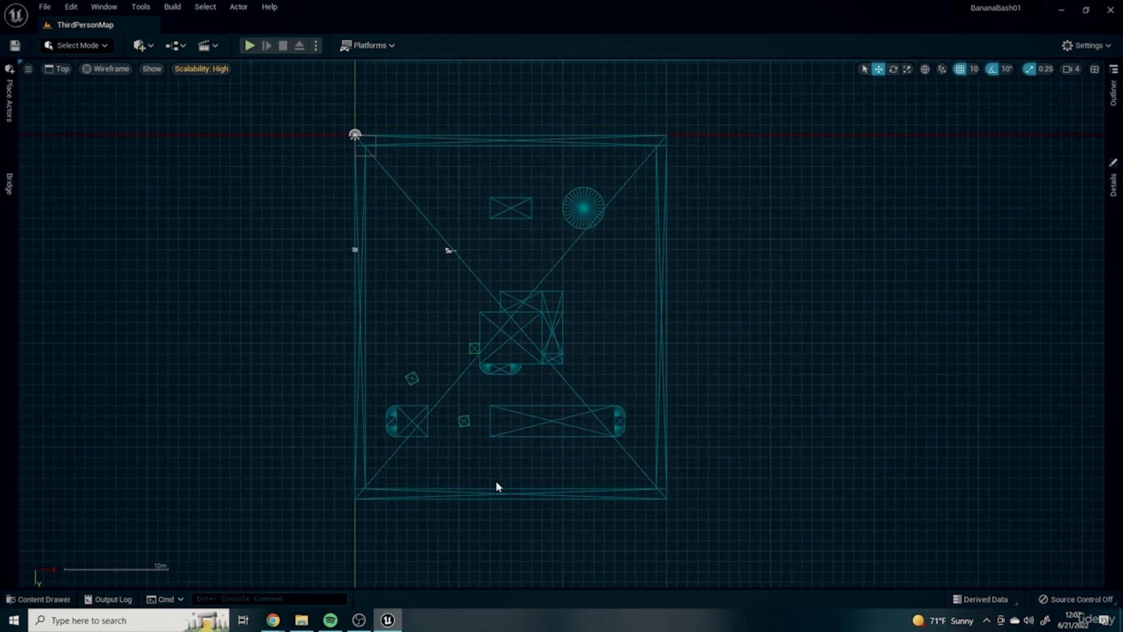
Try Lit shading in the Top view and restore Wireframe.
{"action": "left_click", "coordinate": [107, 69]}
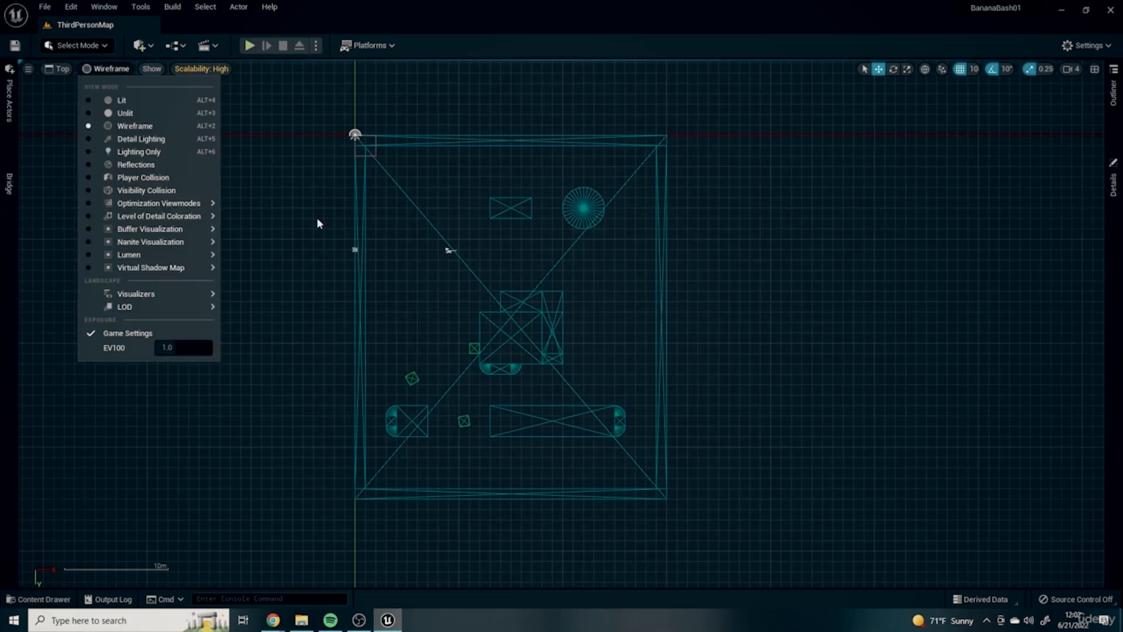
{"action": "left_click", "coordinate": [121, 100]}
{"action": "scroll", "coordinate": [612, 353], "scroll_direction": "up", "scroll_amount": 3}
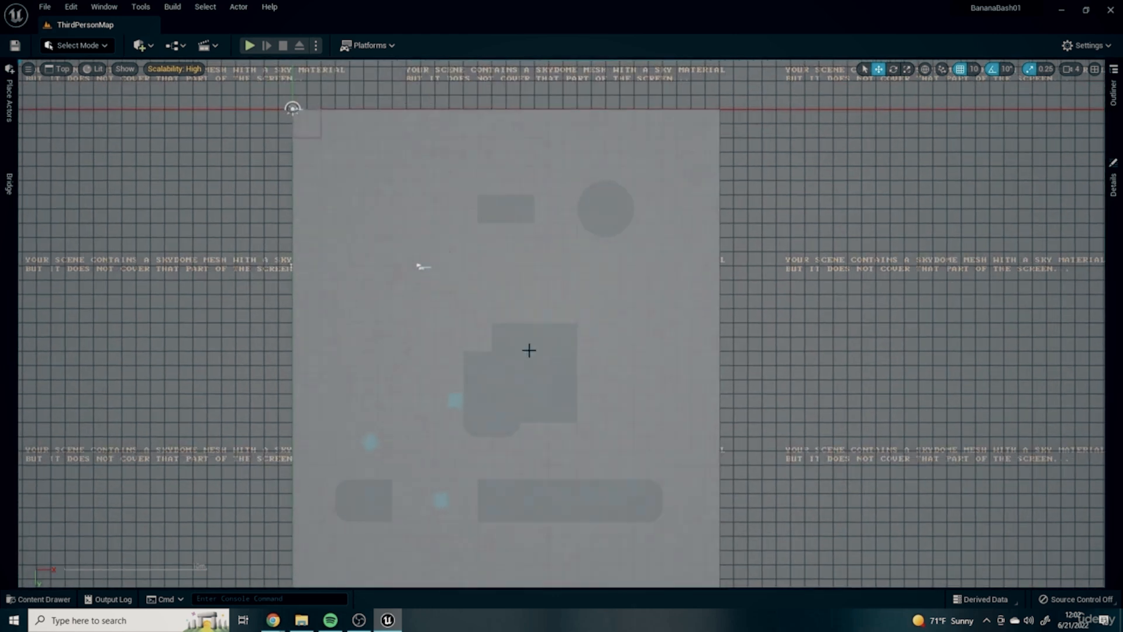
{"action": "left_click", "coordinate": [94, 68]}
{"action": "left_click", "coordinate": [120, 118]}
{"action": "right_click_drag", "start_coordinate": [505, 243], "coordinate": [512, 273]}
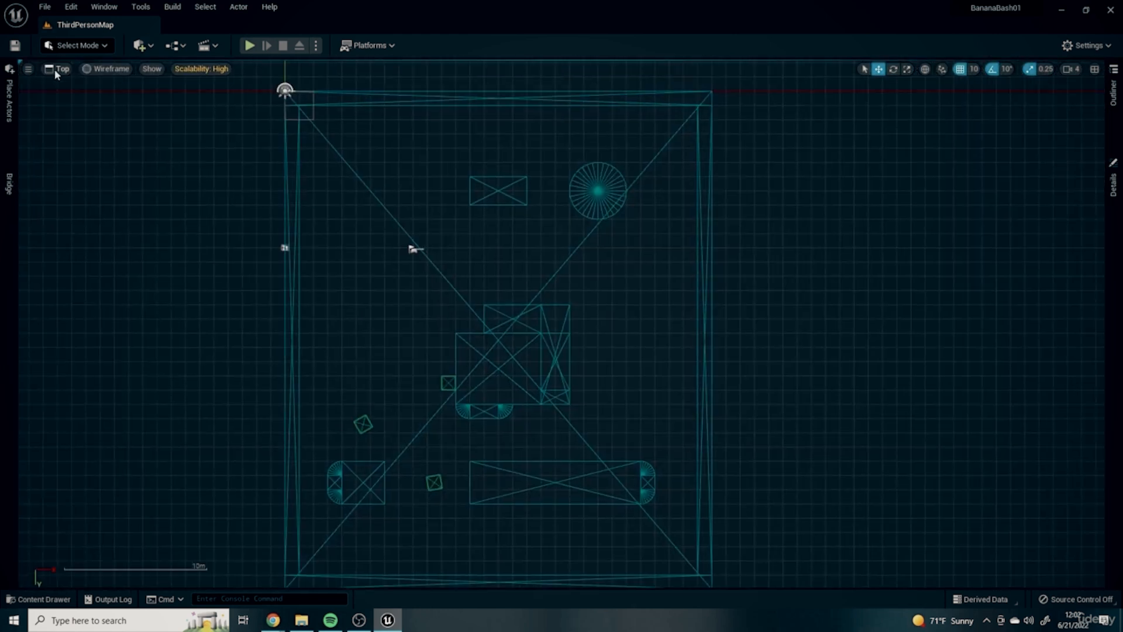
Review the available view orientations and return the viewport to Perspective.
{"action": "left_click", "coordinate": [55, 69]}
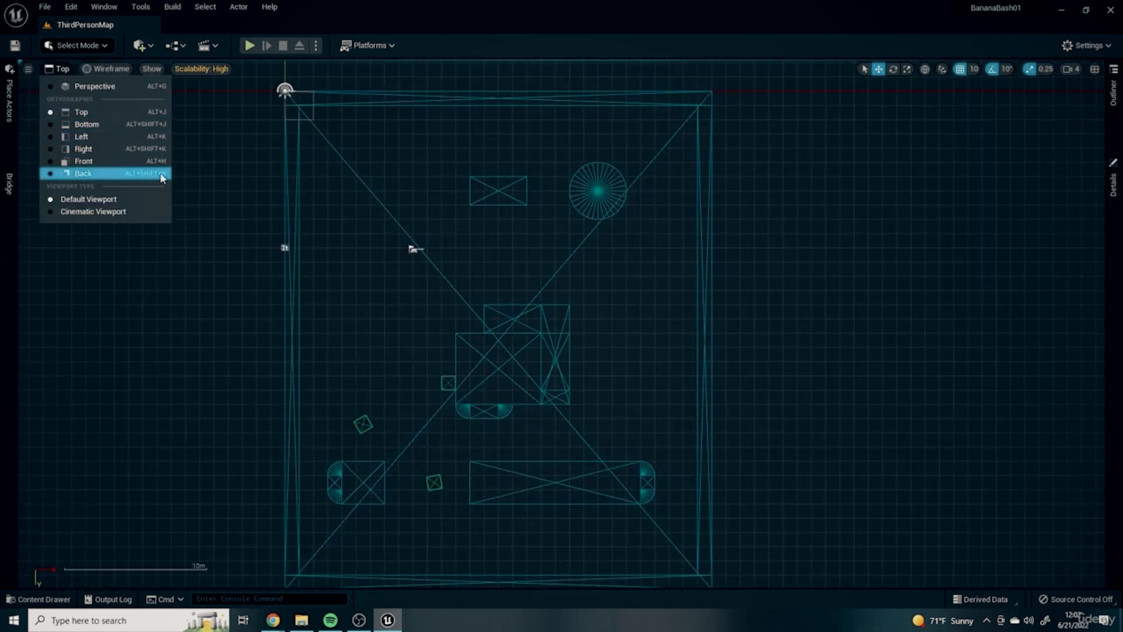
{"action": "left_click", "coordinate": [267, 187]}
{"action": "left_click", "coordinate": [55, 68]}
{"action": "left_click", "coordinate": [95, 86]}
{"action": "right_click_drag", "start_coordinate": [239, 209], "coordinate": [65, 228]}
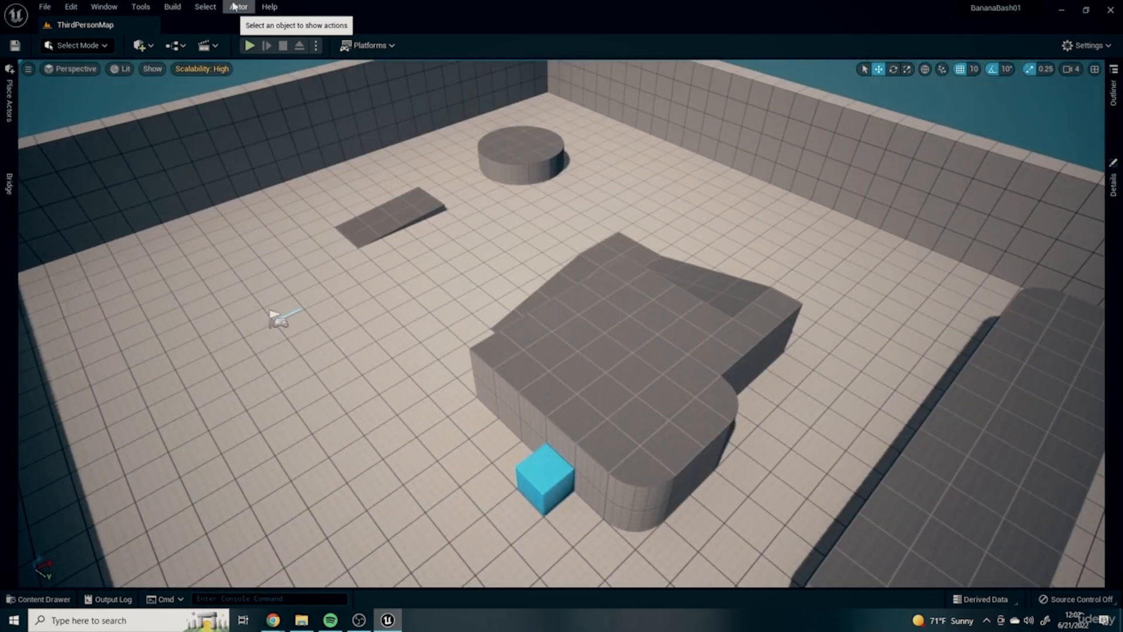
Inspect the level in Wireframe from the Perspective view and restore Lit shading.
{"action": "left_click", "coordinate": [126, 70]}
{"action": "left_click", "coordinate": [173, 127]}
{"action": "right_click_drag", "start_coordinate": [576, 195], "coordinate": [576, 88]}
{"action": "right_click_drag", "start_coordinate": [314, 238], "coordinate": [322, 257]}
{"action": "right_click_drag", "start_coordinate": [714, 190], "coordinate": [742, 269]}
{"action": "right_click_drag", "start_coordinate": [524, 194], "coordinate": [591, 237]}
{"action": "left_click", "coordinate": [133, 69]}
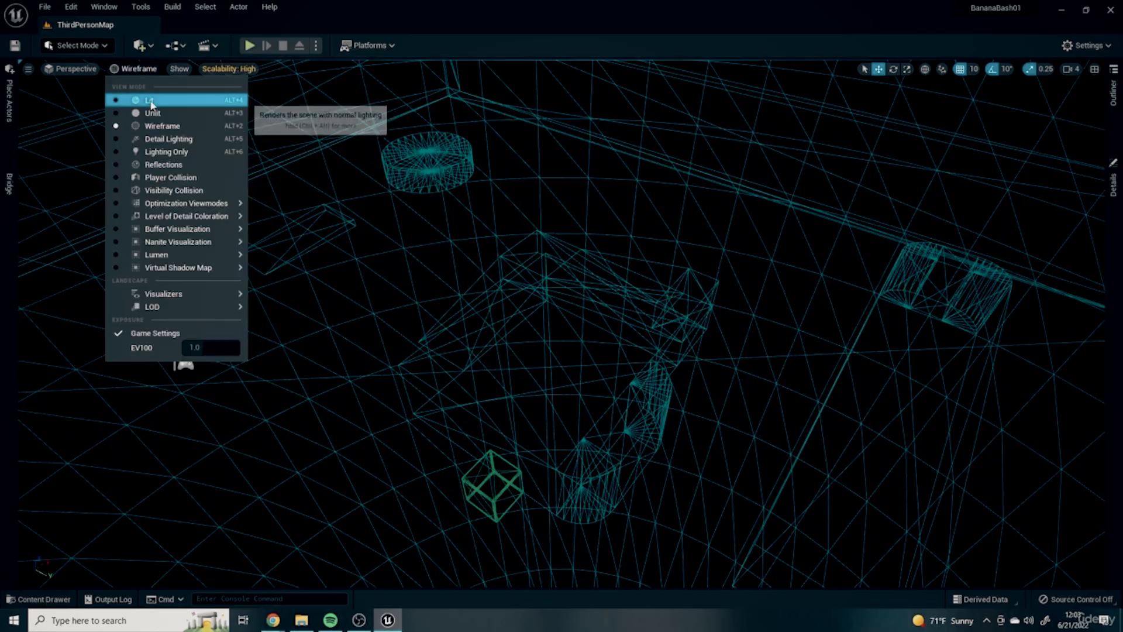
{"action": "left_click", "coordinate": [126, 105]}
Examine the level layout in the Top view at different zoom levels and return to Perspective.
{"action": "left_click", "coordinate": [77, 68]}
{"action": "left_click", "coordinate": [88, 111]}
{"action": "right_click_drag", "start_coordinate": [461, 271], "coordinate": [465, 274]}
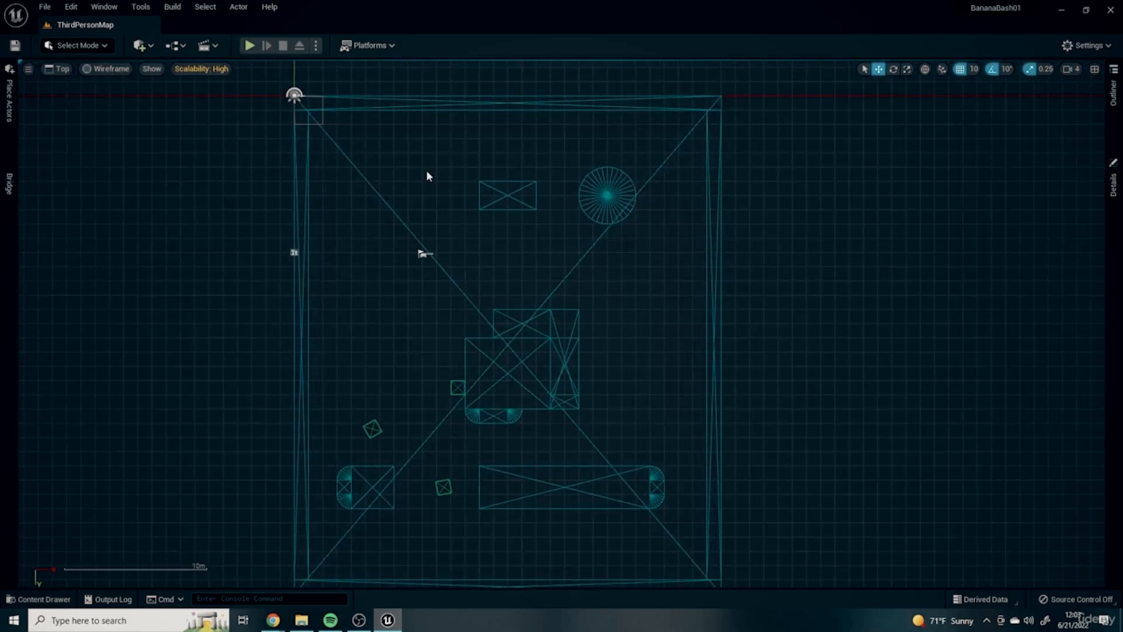
{"action": "scroll", "coordinate": [518, 250], "scroll_direction": "up", "scroll_amount": 6}
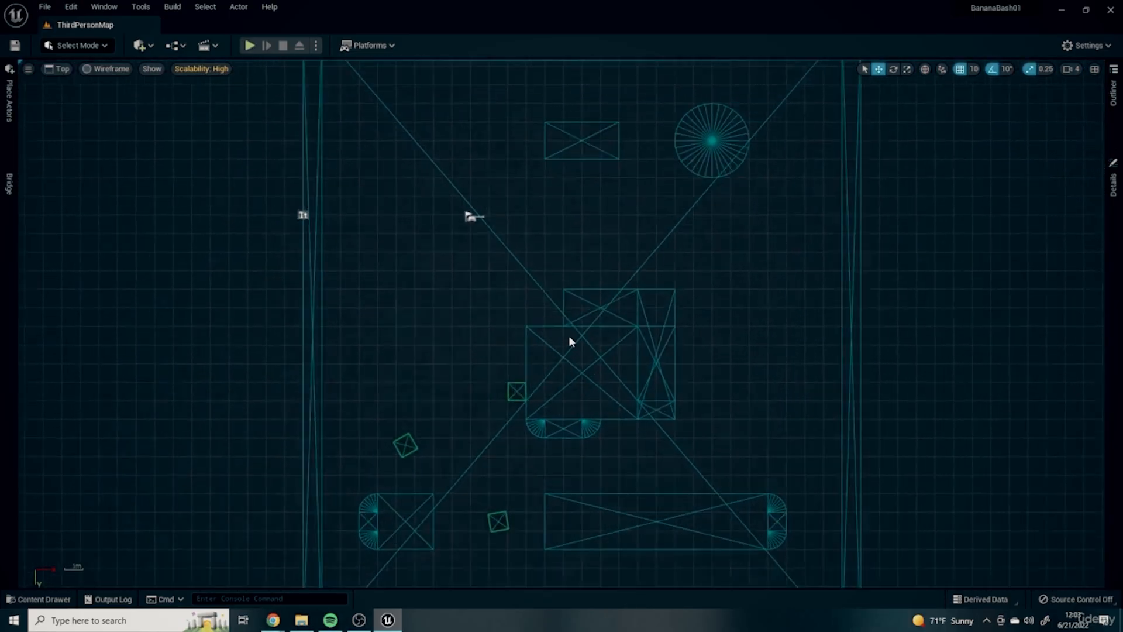
{"action": "scroll", "coordinate": [570, 300], "scroll_direction": "down", "scroll_amount": 6}
{"action": "left_click", "coordinate": [105, 69]}
{"action": "left_click", "coordinate": [59, 68]}
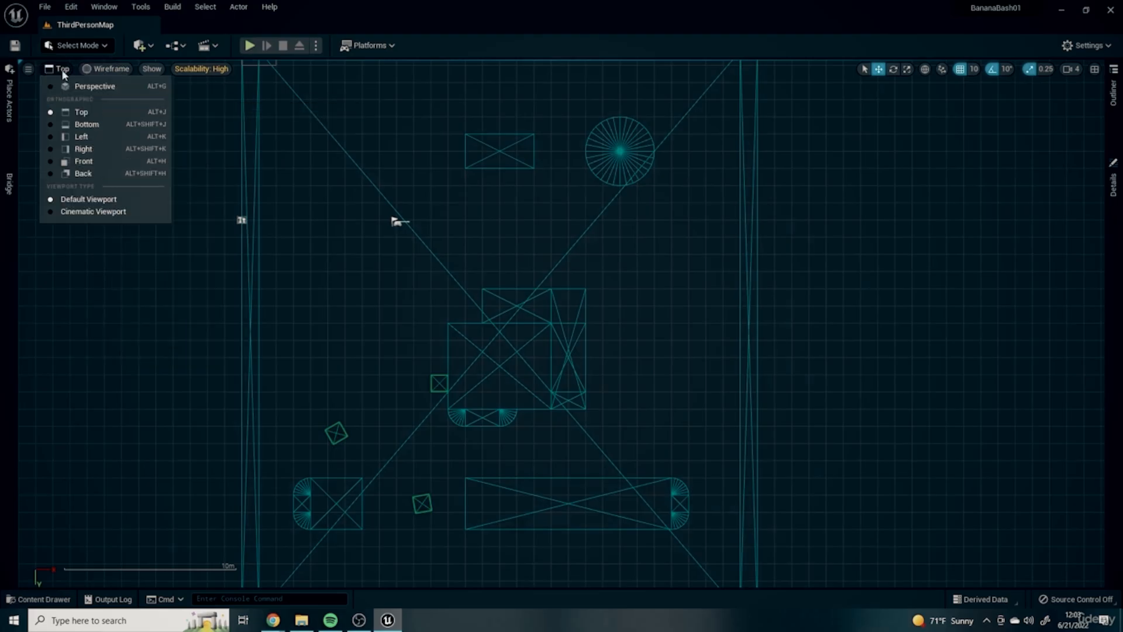
{"action": "left_click", "coordinate": [96, 87]}
Examine the small ramp, cylinder, central block and cyan cubes from different distances and angles in Perspective.
{"action": "right_click_drag", "start_coordinate": [435, 279], "coordinate": [604, 333]}
{"action": "scroll", "coordinate": [591, 332], "scroll_direction": "up", "scroll_amount": 8}
{"action": "scroll", "coordinate": [566, 321], "scroll_direction": "down", "scroll_amount": 8}
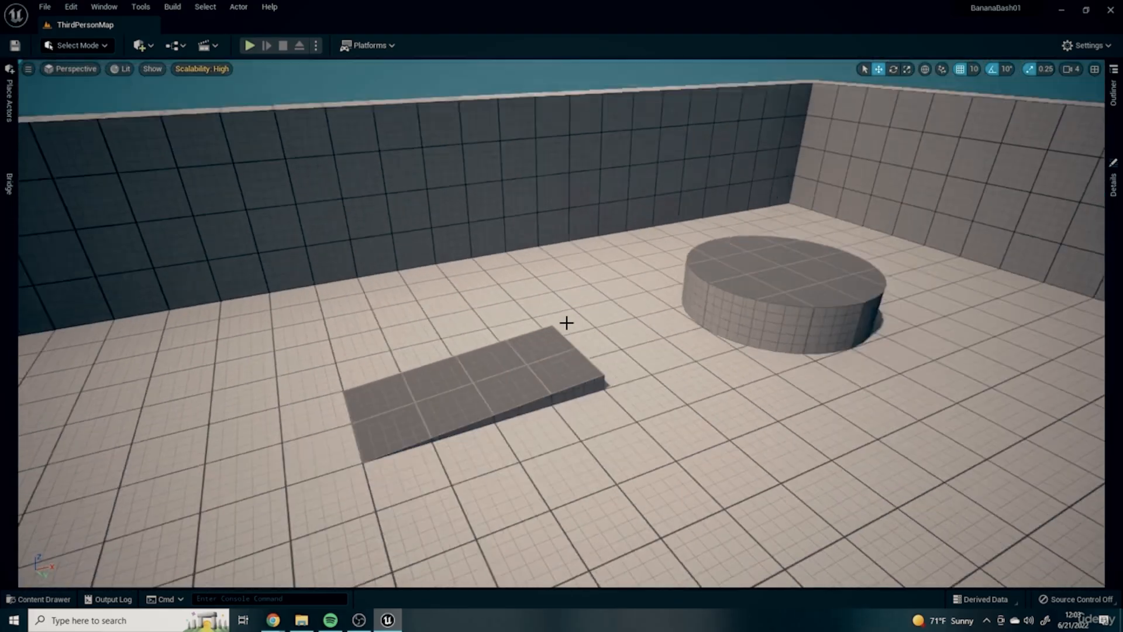
{"action": "scroll", "coordinate": [620, 368], "scroll_direction": "down", "scroll_amount": 4}
{"action": "scroll", "coordinate": [539, 351], "scroll_direction": "up", "scroll_amount": 9}
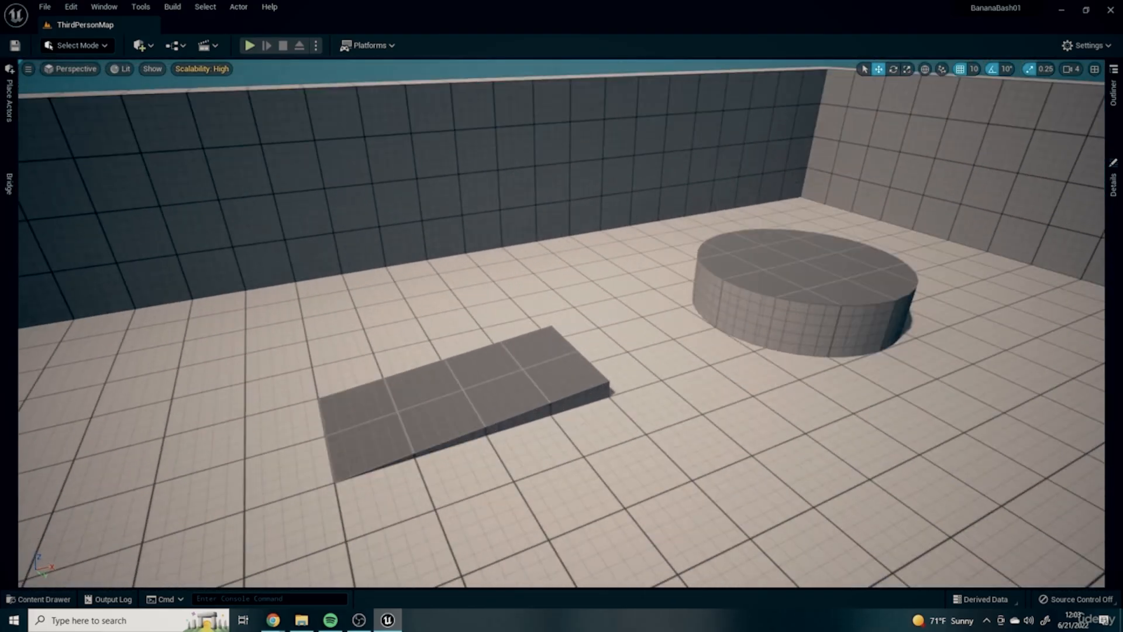
{"action": "right_click_drag", "start_coordinate": [539, 351], "coordinate": [725, 351]}
{"action": "right_click_drag", "start_coordinate": [386, 384], "coordinate": [328, 410]}
{"action": "scroll", "coordinate": [610, 252], "scroll_direction": "up", "scroll_amount": 7}
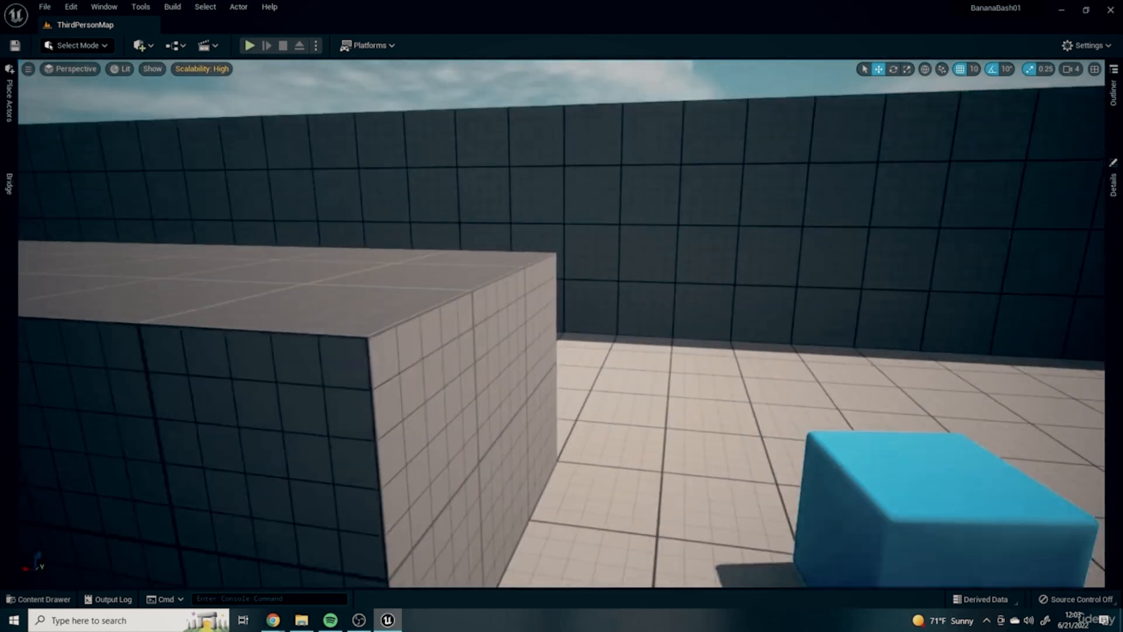
{"action": "scroll", "coordinate": [610, 253], "scroll_direction": "down", "scroll_amount": 4}
{"action": "scroll", "coordinate": [502, 351], "scroll_direction": "down", "scroll_amount": 6}
{"action": "scroll", "coordinate": [456, 343], "scroll_direction": "up", "scroll_amount": 3}
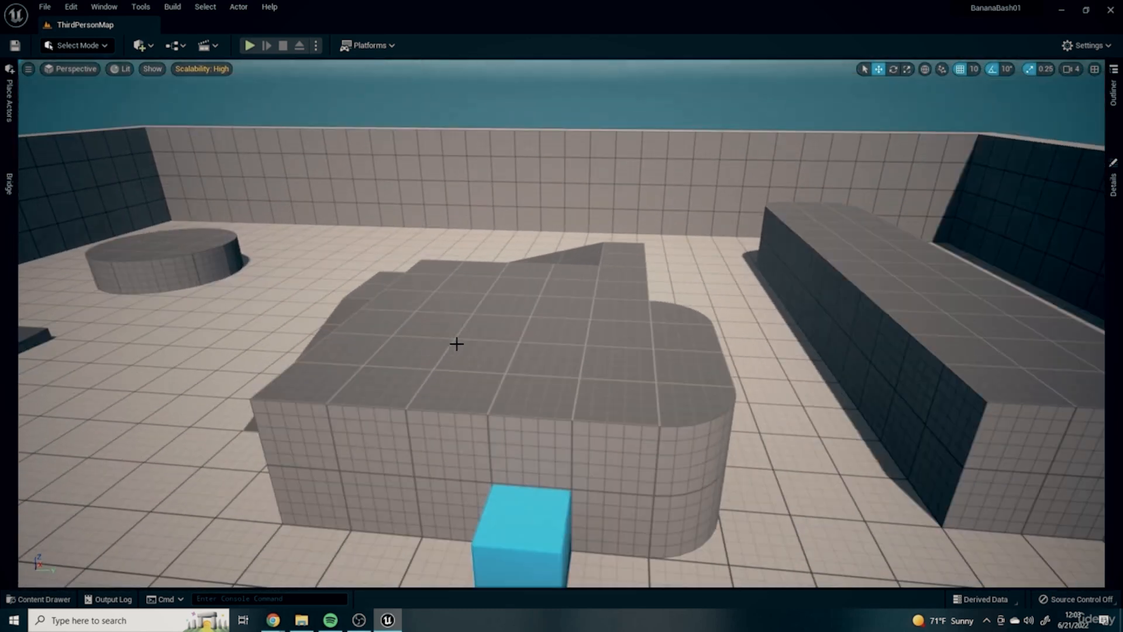
{"action": "scroll", "coordinate": [457, 344], "scroll_direction": "down", "scroll_amount": 2}
{"action": "right_click_drag", "start_coordinate": [544, 390], "coordinate": [549, 332]}
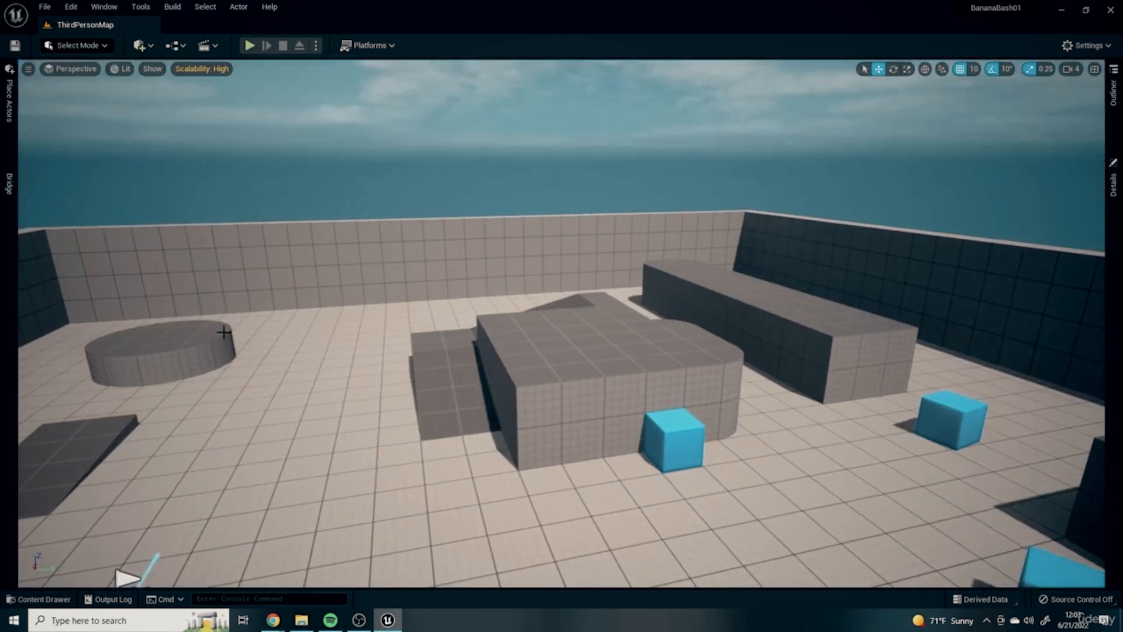
{"action": "right_click_drag", "start_coordinate": [819, 328], "coordinate": [711, 396]}
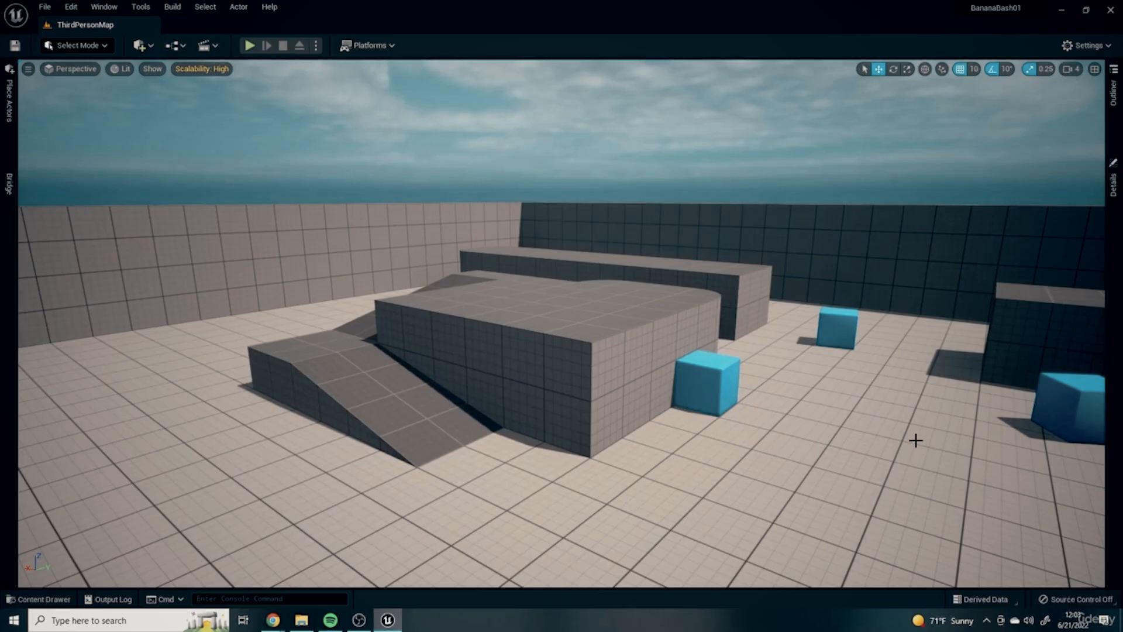
Select the cyan cube beside the central block and focus the view on it.
{"action": "right_click_drag", "start_coordinate": [650, 482], "coordinate": [854, 447]}
{"action": "right_click_drag", "start_coordinate": [596, 341], "coordinate": [848, 362]}
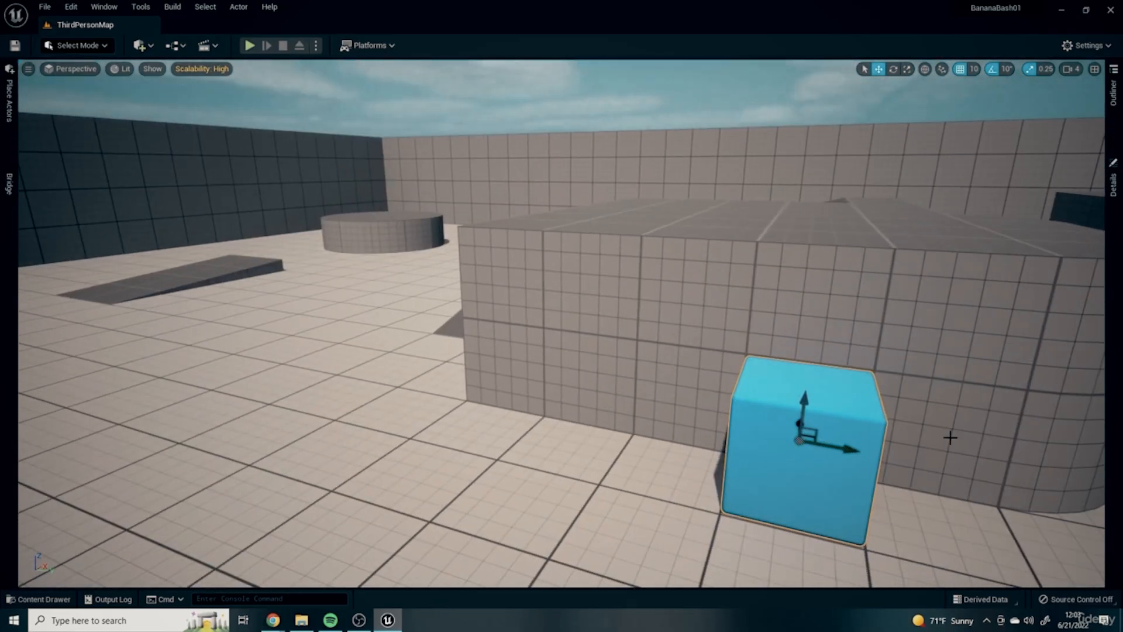
{"action": "key", "text": "f"}
{"action": "right_click_drag", "start_coordinate": [901, 440], "coordinate": [731, 471]}
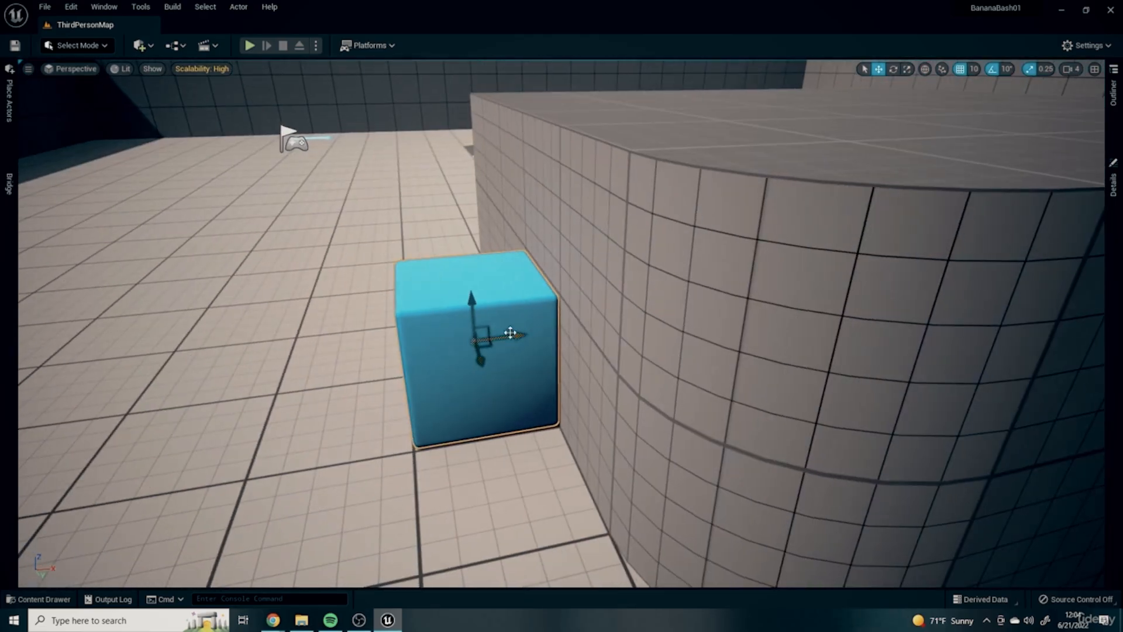
Move the selected cube along the X axis away from the central block and focus on it again.
{"action": "left_click_drag", "start_coordinate": [514, 331], "coordinate": [181, 367]}
{"action": "key", "text": "f"}
{"action": "scroll", "coordinate": [342, 372], "scroll_direction": "up", "scroll_amount": 3}
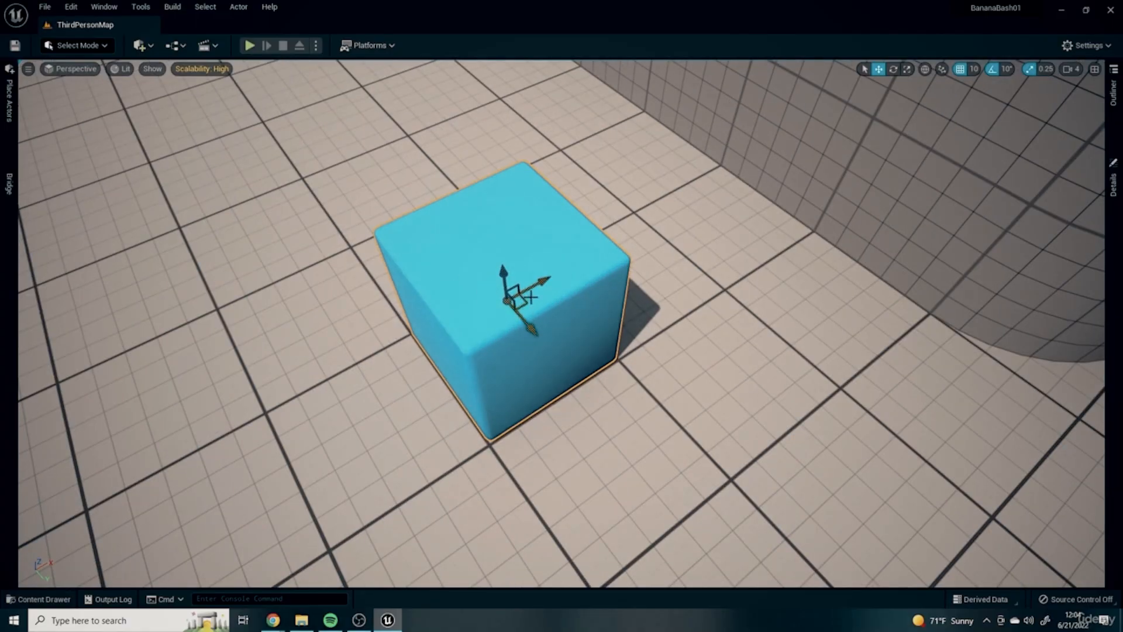
Shift the selected cube a short distance across the floor and view it from a low angle.
{"action": "left_click_drag", "start_coordinate": [526, 304], "coordinate": [525, 274]}
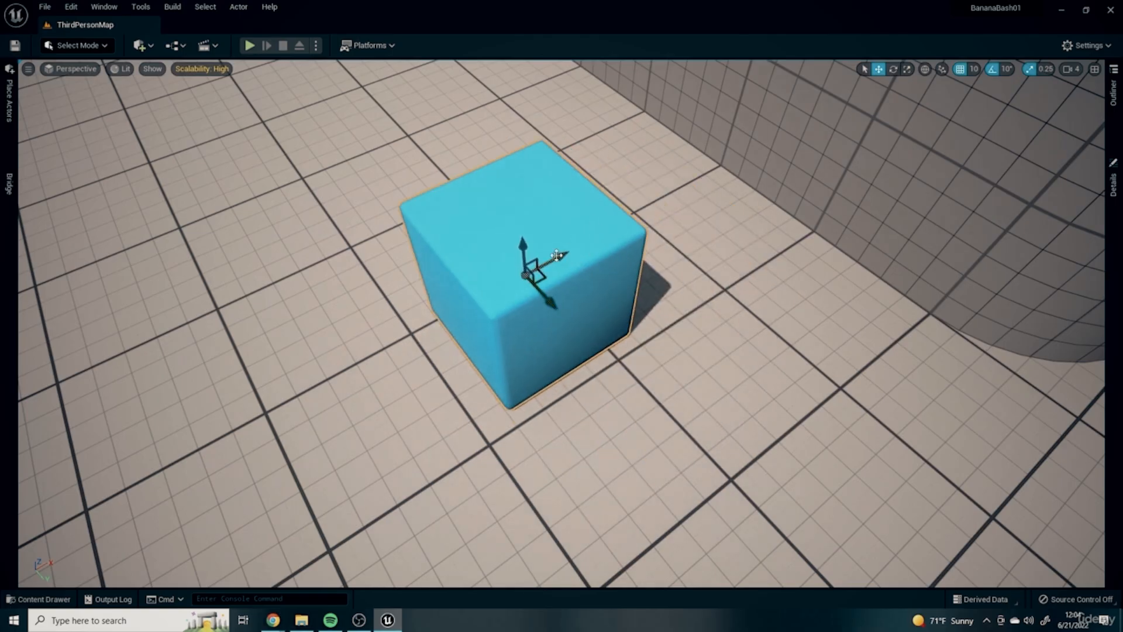
{"action": "right_click_drag", "start_coordinate": [743, 450], "coordinate": [436, 378]}
{"action": "right_click_drag", "start_coordinate": [749, 331], "coordinate": [615, 293]}
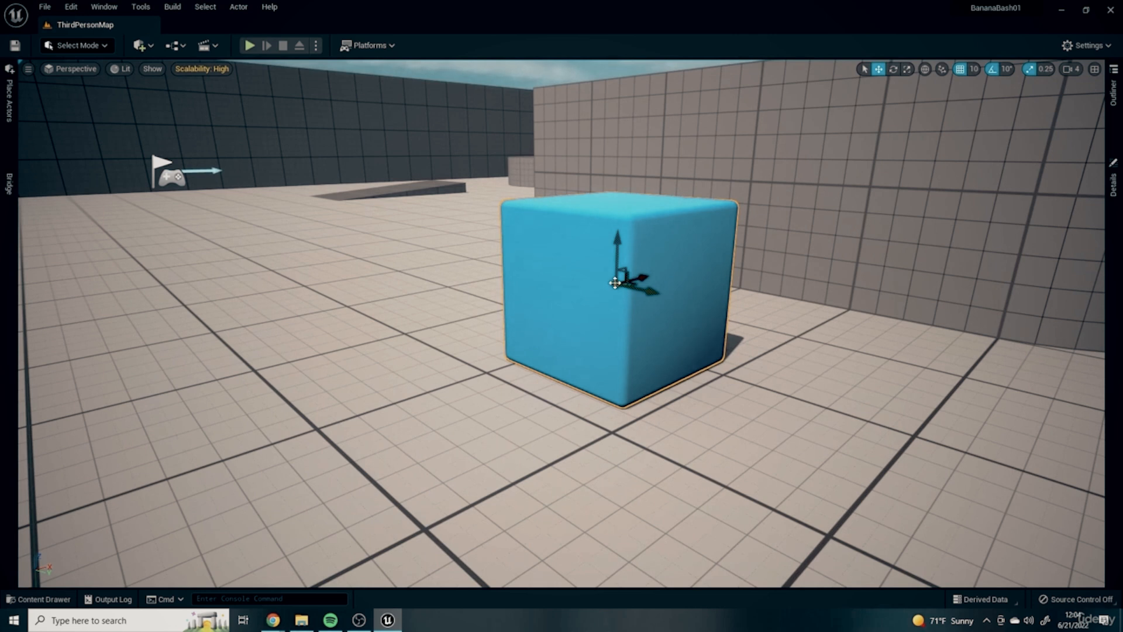
Switch the cyan cube to plain selection mode without a transform gizmo, and return to the Move tool.
{"action": "mouse_move", "coordinate": [614, 285]}
{"action": "left_mouse_down"}
{"action": "mouse_move", "coordinate": [409, 316]}
{"action": "mouse_move", "coordinate": [672, 344]}
{"action": "mouse_move", "coordinate": [669, 296]}
{"action": "mouse_move", "coordinate": [611, 281]}
{"action": "left_mouse_up"}
{"action": "right_click_drag", "start_coordinate": [585, 270], "coordinate": [597, 276]}
{"action": "mouse_move", "coordinate": [855, 257]}
{"action": "right_mouse_down"}
{"action": "mouse_move", "coordinate": [819, 245]}
{"action": "mouse_move", "coordinate": [842, 248]}
{"action": "right_mouse_up"}
{"action": "right_click_drag", "start_coordinate": [591, 342], "coordinate": [564, 340]}
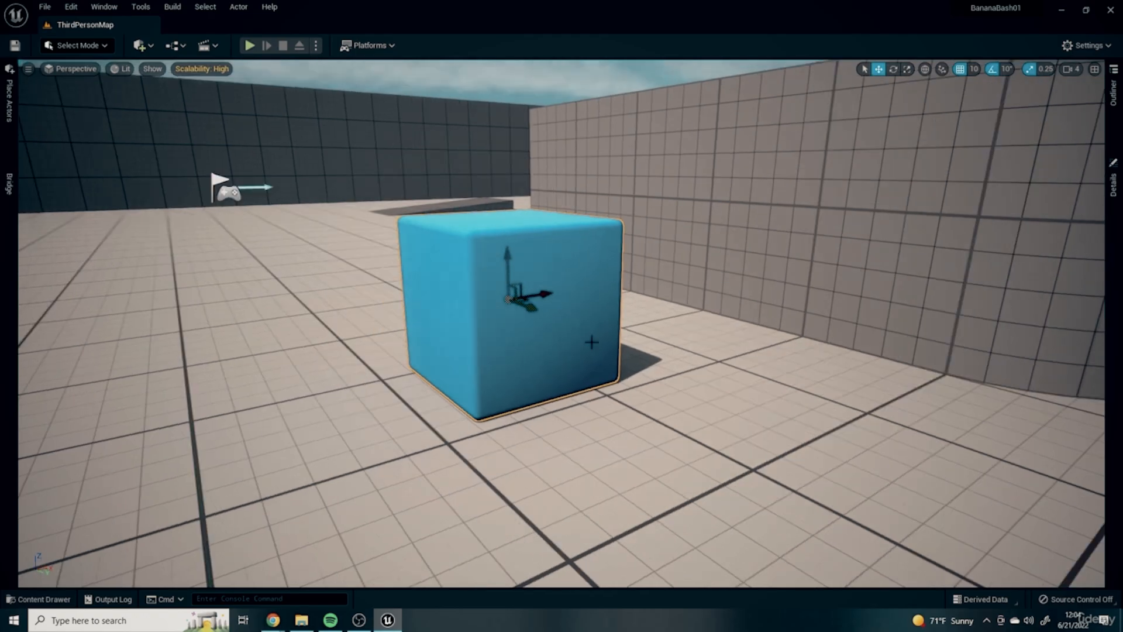
{"action": "left_click", "coordinate": [864, 69]}
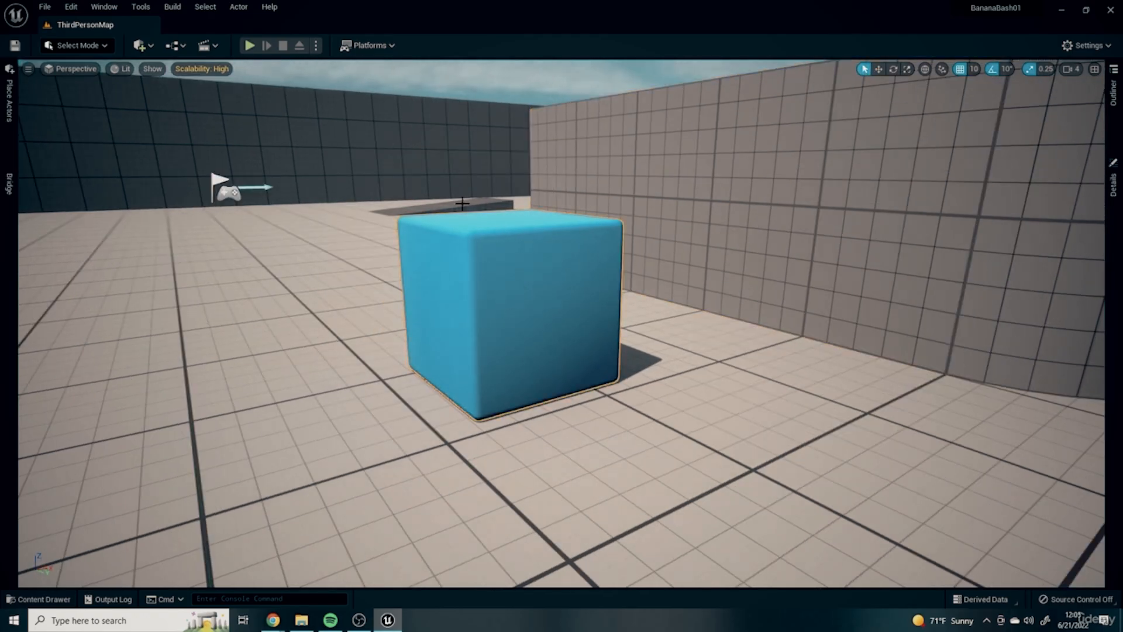
{"action": "right_click_drag", "start_coordinate": [631, 294], "coordinate": [609, 288]}
{"action": "key", "text": "w"}
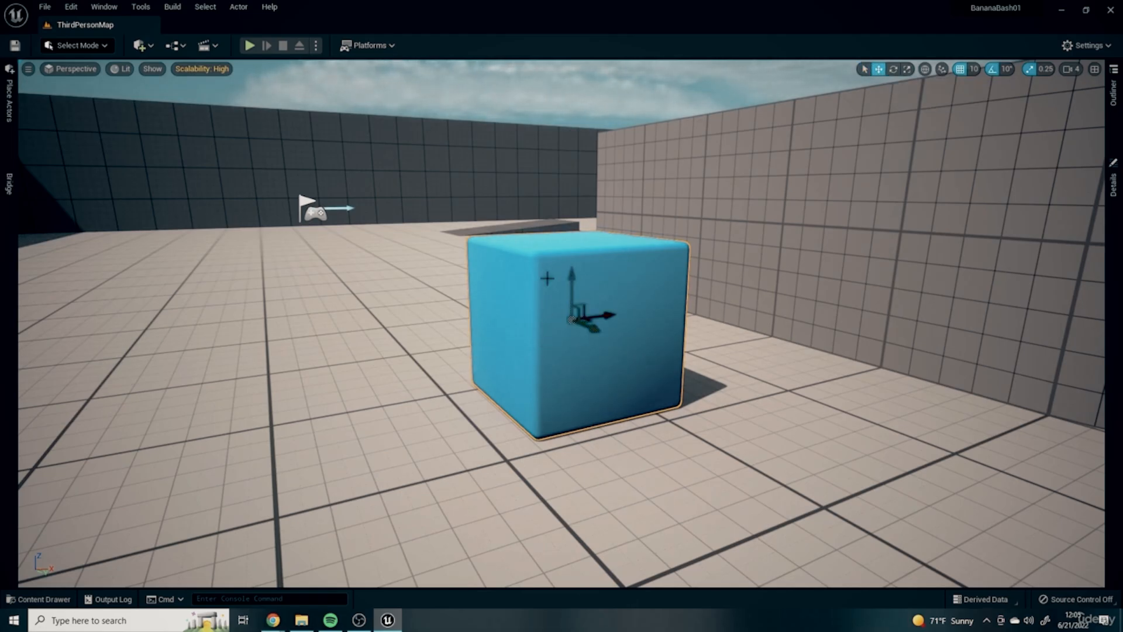
{"action": "right_click_drag", "start_coordinate": [684, 316], "coordinate": [561, 381]}
{"action": "left_click_drag", "start_coordinate": [773, 478], "coordinate": [519, 444]}
{"action": "left_click_drag", "start_coordinate": [466, 468], "coordinate": [518, 330]}
{"action": "right_click_drag", "start_coordinate": [852, 406], "coordinate": [813, 390]}
Try the Rotate tool on the selected cyan cube's rotation arcs.
{"action": "key", "text": "e"}
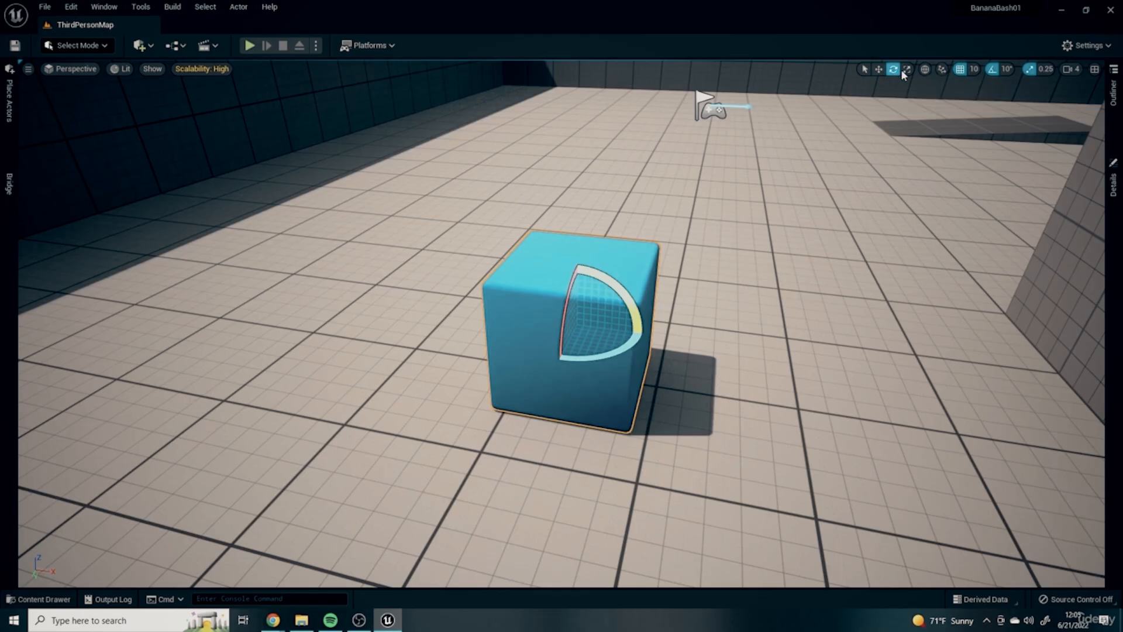
{"action": "mouse_move", "coordinate": [381, 265]}
{"action": "right_mouse_down"}
{"action": "mouse_move", "coordinate": [445, 260]}
{"action": "mouse_move", "coordinate": [381, 264]}
{"action": "right_mouse_up"}
{"action": "right_click_drag", "start_coordinate": [652, 311], "coordinate": [468, 345]}
{"action": "mouse_move", "coordinate": [577, 302]}
{"action": "left_mouse_down"}
{"action": "mouse_move", "coordinate": [649, 287]}
{"action": "mouse_move", "coordinate": [573, 302]}
{"action": "left_mouse_up"}
{"action": "left_click_drag", "start_coordinate": [619, 342], "coordinate": [620, 319]}
{"action": "left_click_drag", "start_coordinate": [621, 379], "coordinate": [623, 393]}
{"action": "mouse_move", "coordinate": [656, 396]}
{"action": "right_mouse_down"}
{"action": "mouse_move", "coordinate": [737, 375]}
{"action": "mouse_move", "coordinate": [650, 410]}
{"action": "right_mouse_up"}
{"action": "left_click_drag", "start_coordinate": [751, 243], "coordinate": [742, 275]}
{"action": "right_click_drag", "start_coordinate": [743, 275], "coordinate": [747, 384]}
Scale the cyan cube along its vertical axis and undo the last scaling.
{"action": "key", "text": "r"}
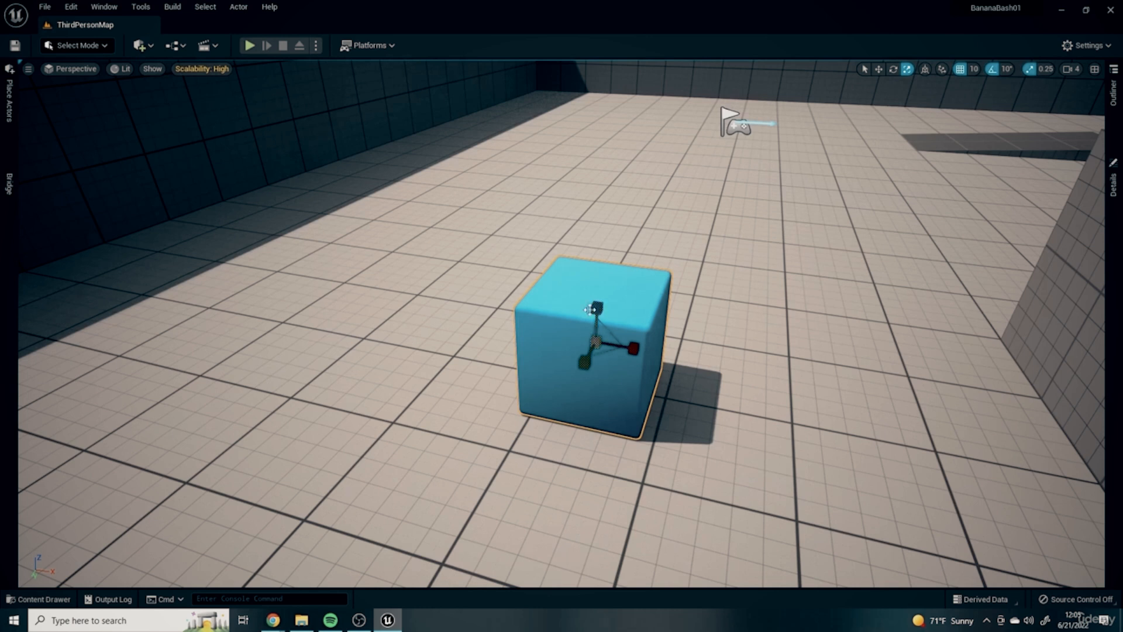
{"action": "scroll", "coordinate": [651, 332], "scroll_direction": "up", "scroll_amount": 4}
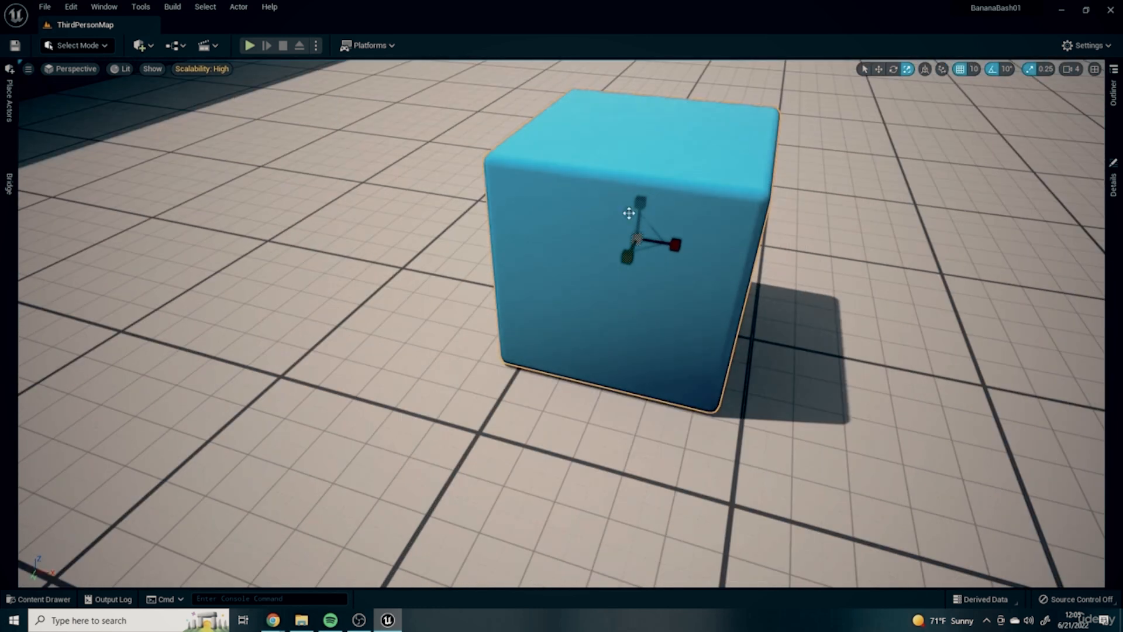
{"action": "right_click_drag", "start_coordinate": [772, 325], "coordinate": [785, 297]}
{"action": "left_click_drag", "start_coordinate": [590, 318], "coordinate": [590, 234]}
{"action": "key", "text": "ctrl+z"}
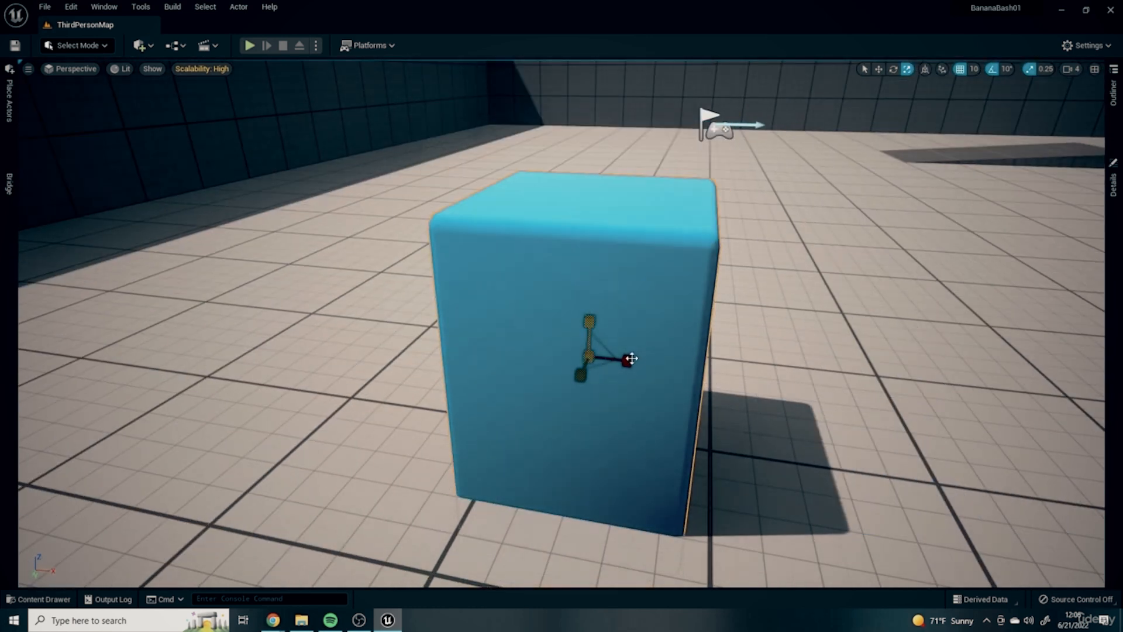
Stretch the cyan cube along the X axis into a long block.
{"action": "left_click_drag", "start_coordinate": [624, 363], "coordinate": [696, 369]}
{"action": "mouse_move", "coordinate": [684, 298]}
{"action": "right_mouse_down"}
{"action": "mouse_move", "coordinate": [632, 295]}
{"action": "mouse_move", "coordinate": [684, 298]}
{"action": "right_mouse_up"}
{"action": "scroll", "coordinate": [684, 298], "scroll_direction": "up", "scroll_amount": 3}
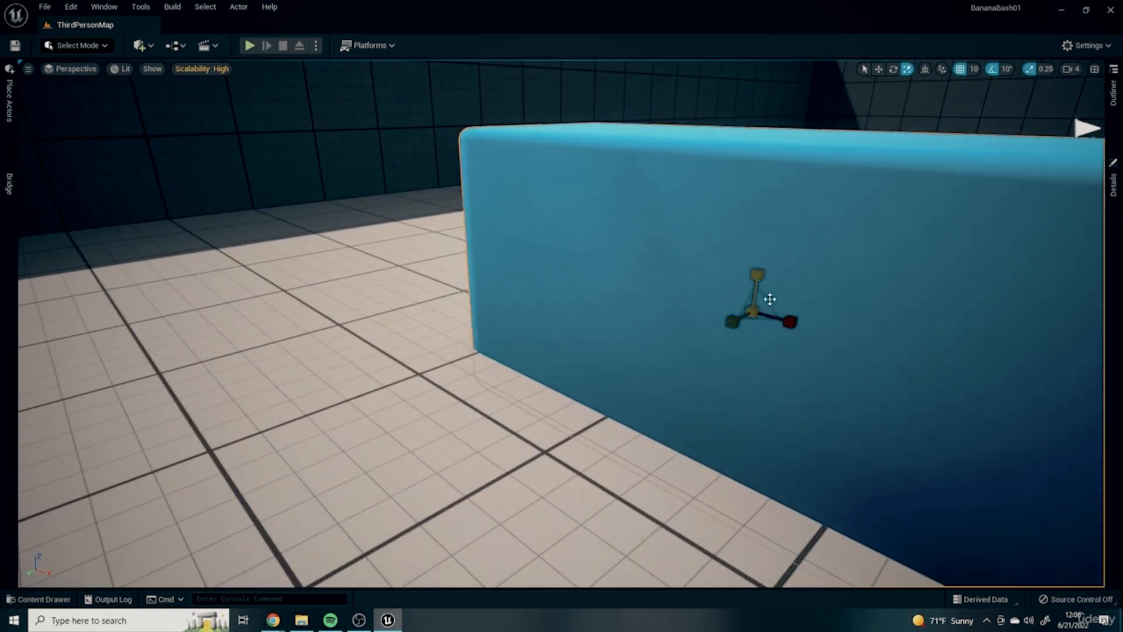
{"action": "left_click_drag", "start_coordinate": [766, 304], "coordinate": [787, 281]}
{"action": "right_click_drag", "start_coordinate": [744, 304], "coordinate": [620, 371]}
{"action": "left_click_drag", "start_coordinate": [620, 371], "coordinate": [632, 377]}
{"action": "right_click_drag", "start_coordinate": [462, 357], "coordinate": [644, 264]}
{"action": "left_click_drag", "start_coordinate": [651, 272], "coordinate": [787, 352]}
{"action": "right_click_drag", "start_coordinate": [947, 377], "coordinate": [959, 351]}
Reposition the stretched cyan block with the Move tool and raise it along the Z axis.
{"action": "key", "text": "w"}
{"action": "right_click_drag", "start_coordinate": [704, 328], "coordinate": [667, 292]}
{"action": "left_click_drag", "start_coordinate": [678, 523], "coordinate": [666, 434]}
{"action": "right_click_drag", "start_coordinate": [612, 411], "coordinate": [561, 380]}
{"action": "left_click_drag", "start_coordinate": [943, 258], "coordinate": [879, 270]}
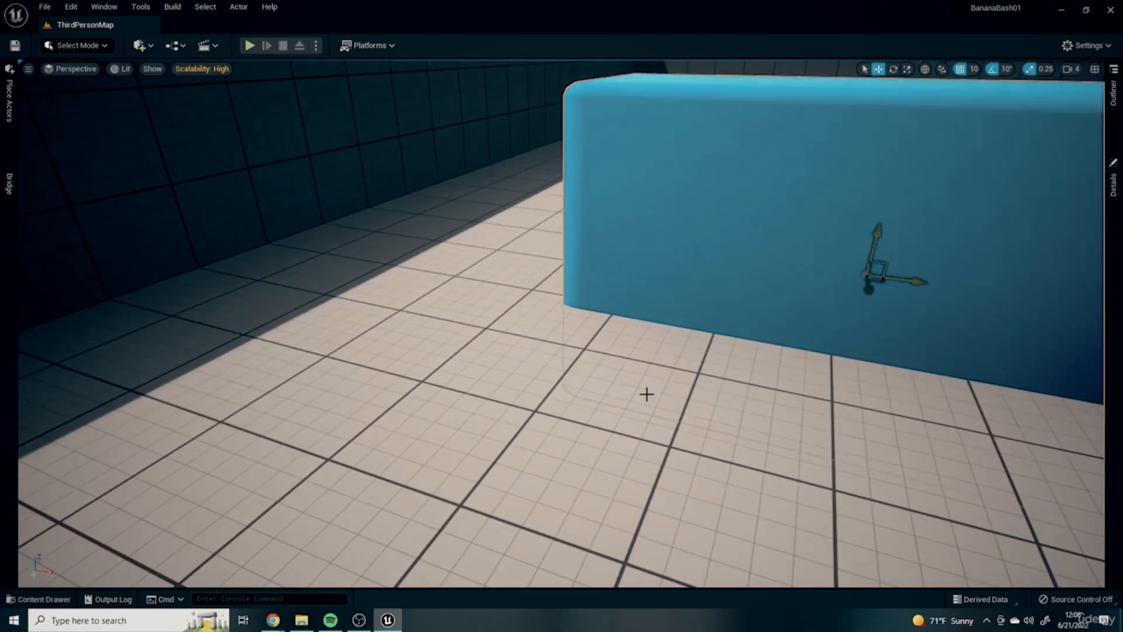
{"action": "right_click_drag", "start_coordinate": [646, 394], "coordinate": [701, 393]}
{"action": "right_click_drag", "start_coordinate": [838, 368], "coordinate": [483, 335]}
{"action": "scroll", "coordinate": [613, 410], "scroll_direction": "down", "scroll_amount": 3}
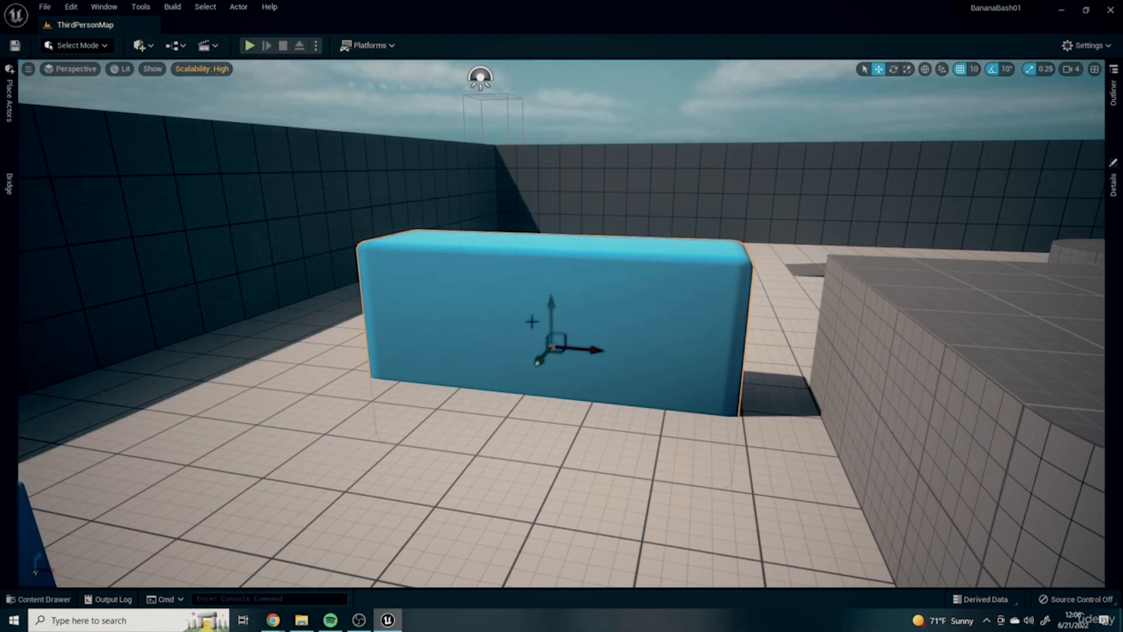
{"action": "left_click_drag", "start_coordinate": [552, 309], "coordinate": [546, 240]}
{"action": "right_click_drag", "start_coordinate": [436, 299], "coordinate": [316, 330]}
{"action": "right_click_drag", "start_coordinate": [752, 281], "coordinate": [775, 236]}
Scale the long cyan block into a large, nearly cubic block and return to the Move tool.
{"action": "key", "text": "r"}
{"action": "left_click_drag", "start_coordinate": [627, 368], "coordinate": [544, 391]}
{"action": "right_click_drag", "start_coordinate": [740, 293], "coordinate": [772, 333]}
{"action": "left_click_drag", "start_coordinate": [724, 305], "coordinate": [764, 333]}
{"action": "key", "text": "w"}
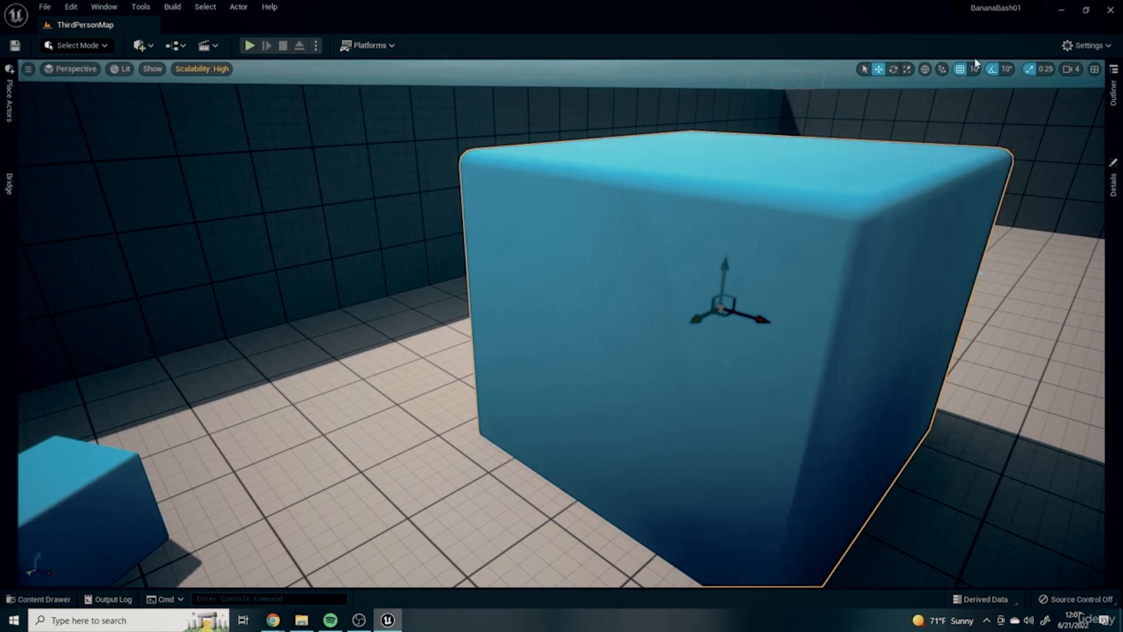
{"action": "right_click_drag", "start_coordinate": [766, 292], "coordinate": [813, 234]}
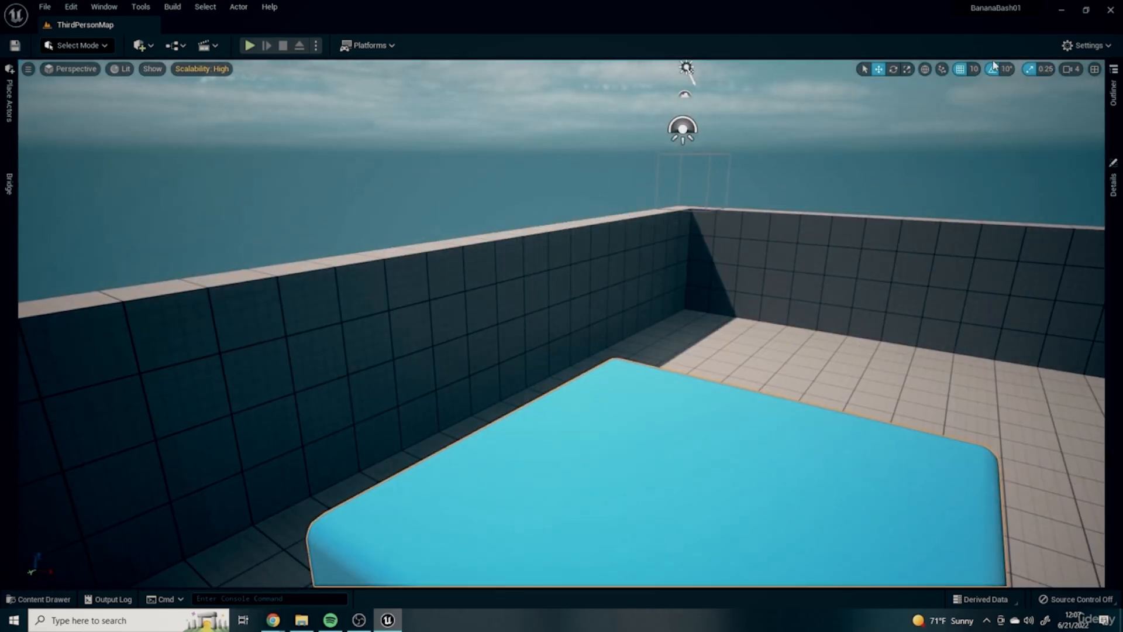
{"action": "right_click_drag", "start_coordinate": [711, 296], "coordinate": [705, 362]}
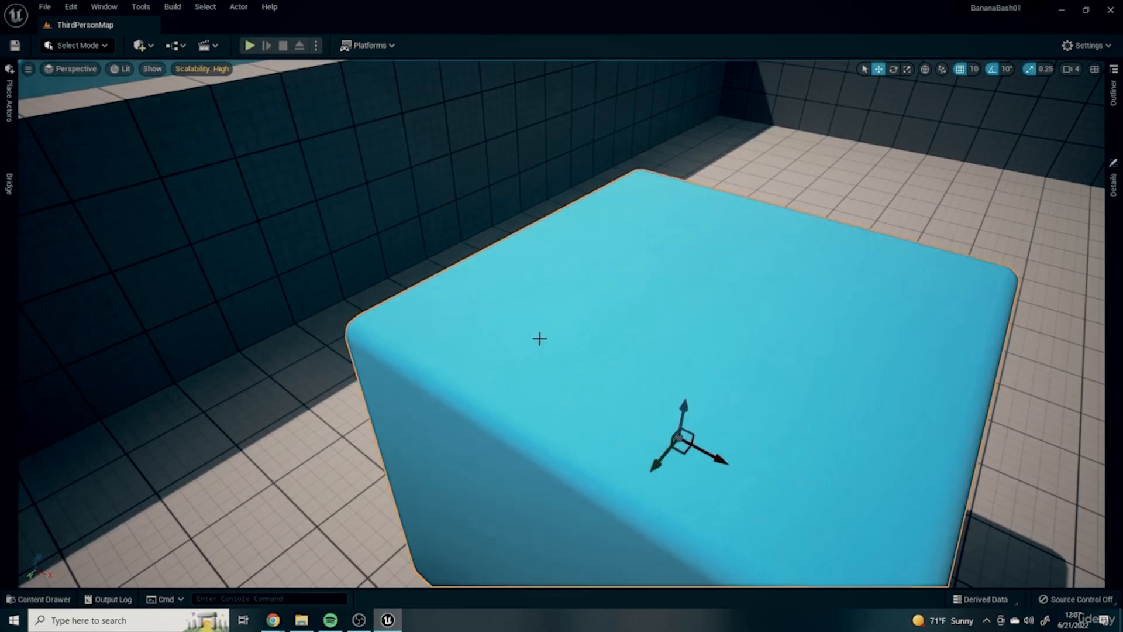
Turn off grid snapping and move the large cyan cube freely.
{"action": "left_click", "coordinate": [961, 69]}
{"action": "scroll", "coordinate": [791, 273], "scroll_direction": "down", "scroll_amount": 3}
{"action": "left_click_drag", "start_coordinate": [687, 426], "coordinate": [677, 311]}
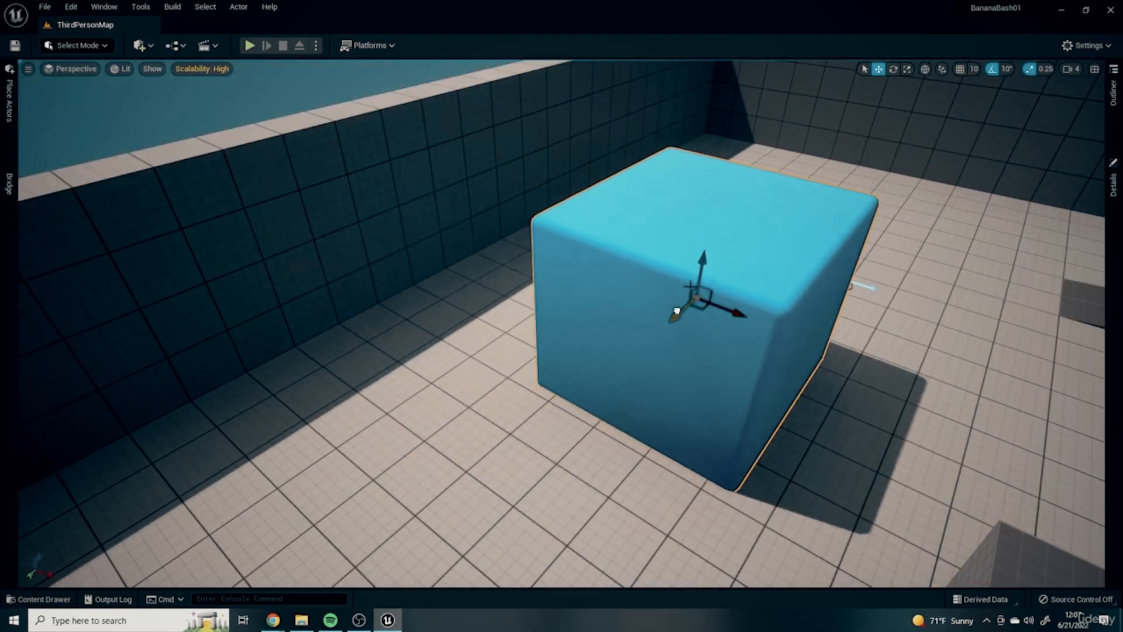
Try moving the large cube along the X axis with a grid snap size of 100, and undo the move.
{"action": "left_click", "coordinate": [974, 69]}
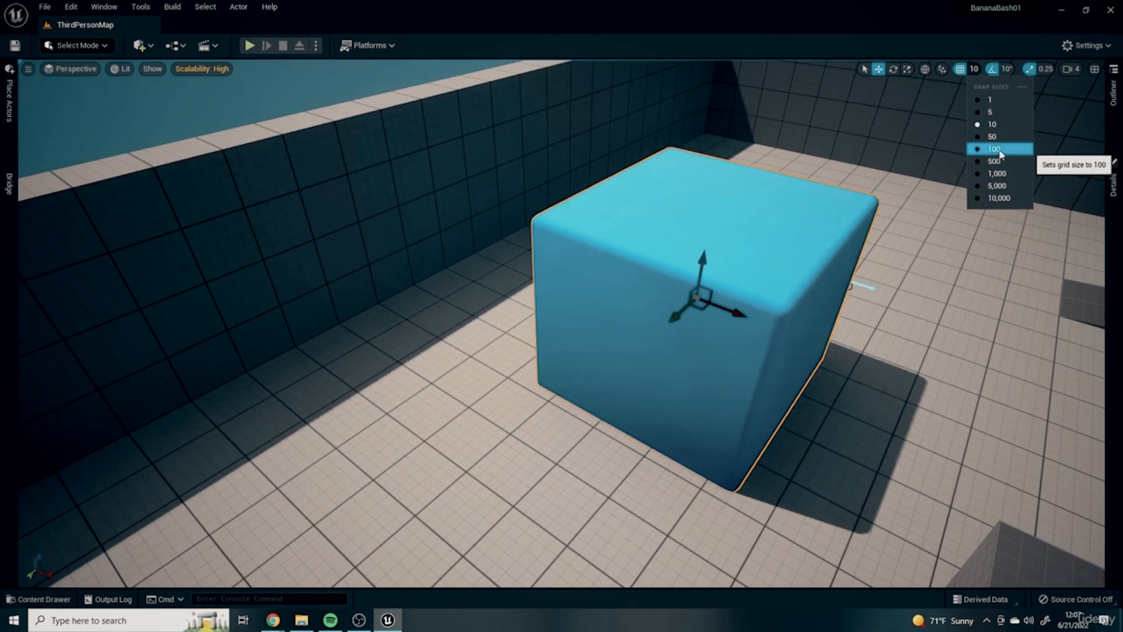
{"action": "left_click", "coordinate": [994, 149]}
{"action": "left_click_drag", "start_coordinate": [708, 310], "coordinate": [828, 358]}
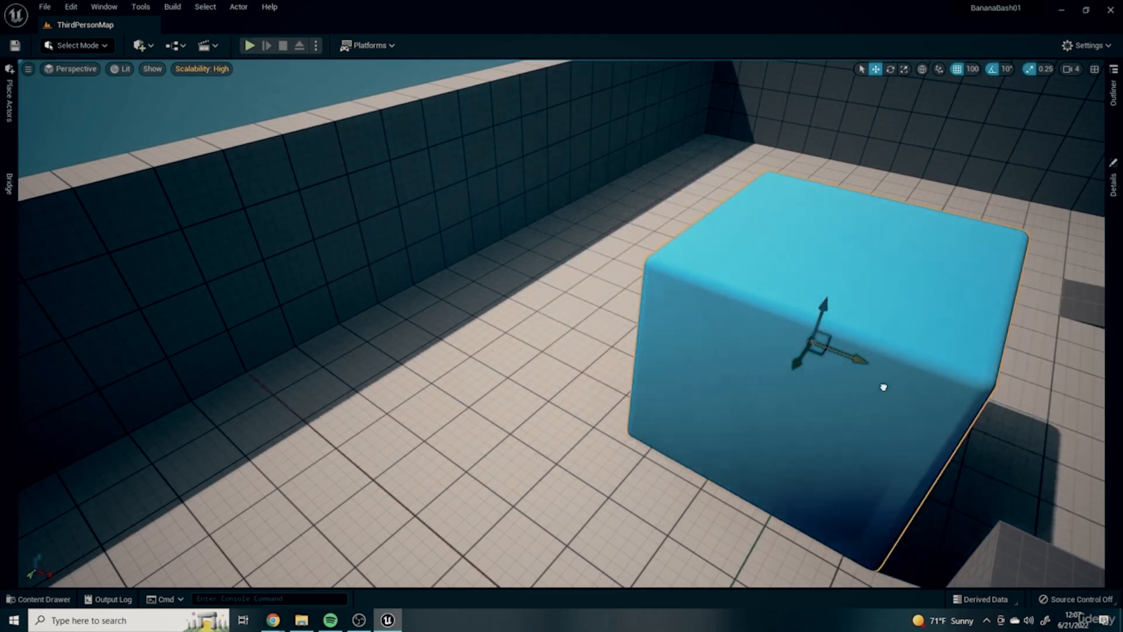
{"action": "key", "text": "ctrl+z"}
Set the grid snap size back to 10 and try a small move of the large cube.
{"action": "left_click", "coordinate": [973, 69]}
{"action": "left_click", "coordinate": [988, 124]}
{"action": "left_click_drag", "start_coordinate": [686, 292], "coordinate": [740, 329]}
Look through the available rotation and scale snap increments, and view the large cube from the opposite side.
{"action": "left_click", "coordinate": [1005, 71]}
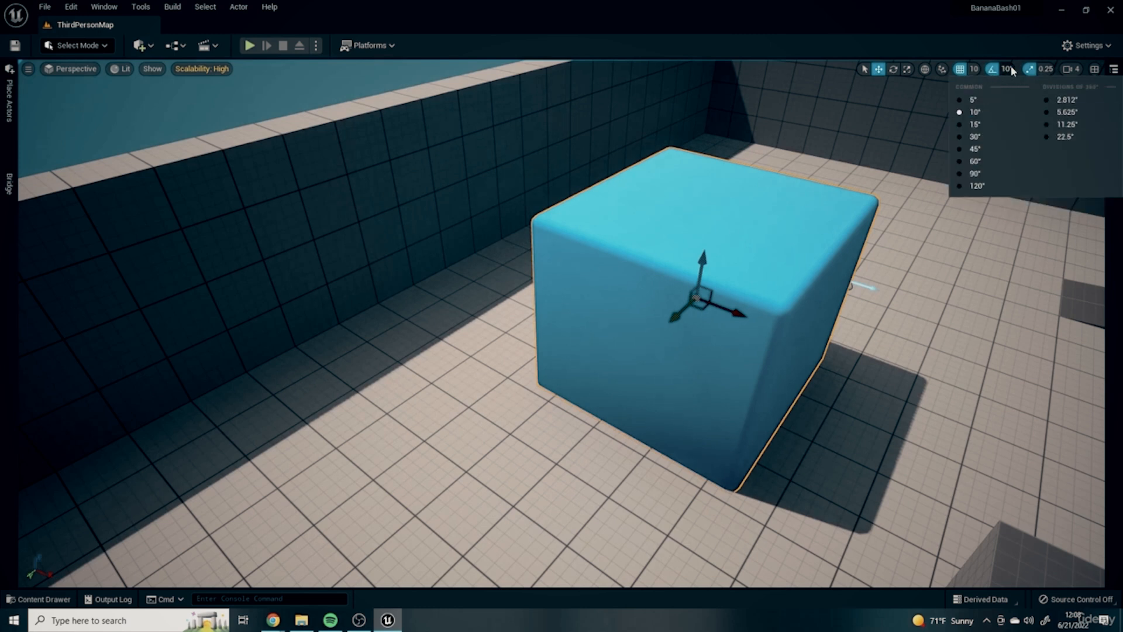
{"action": "left_click", "coordinate": [1050, 70]}
{"action": "right_click_drag", "start_coordinate": [975, 286], "coordinate": [2, 60]}
{"action": "right_click_drag", "start_coordinate": [1036, 92], "coordinate": [732, 395]}
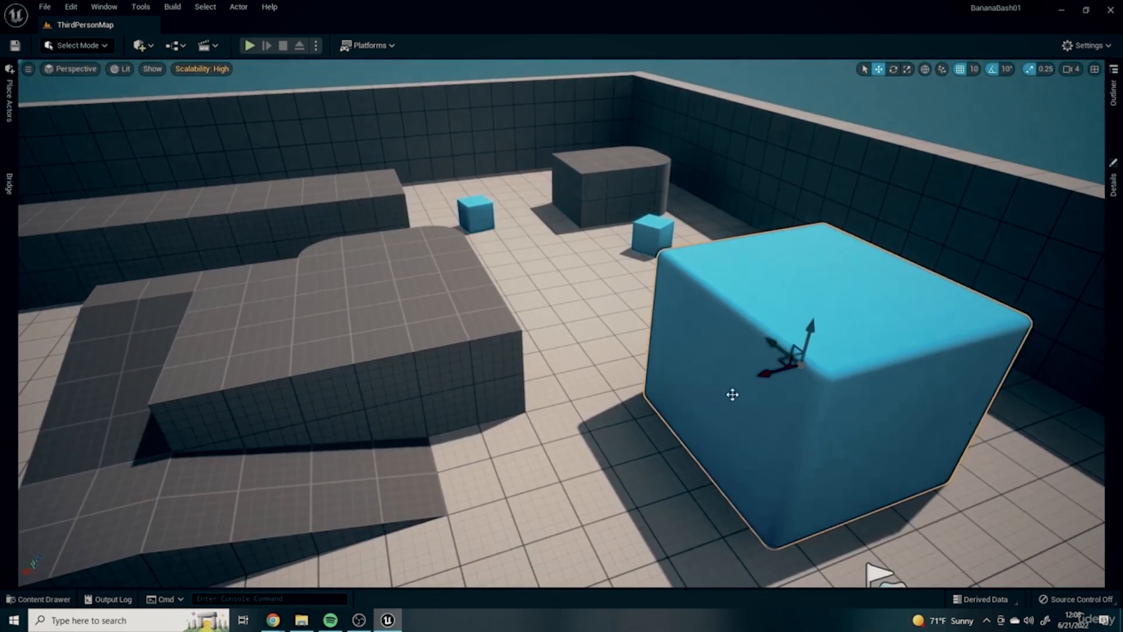
Open the Outliner and pin it so that it stays visible beside the viewport.
{"action": "left_click", "coordinate": [1113, 88]}
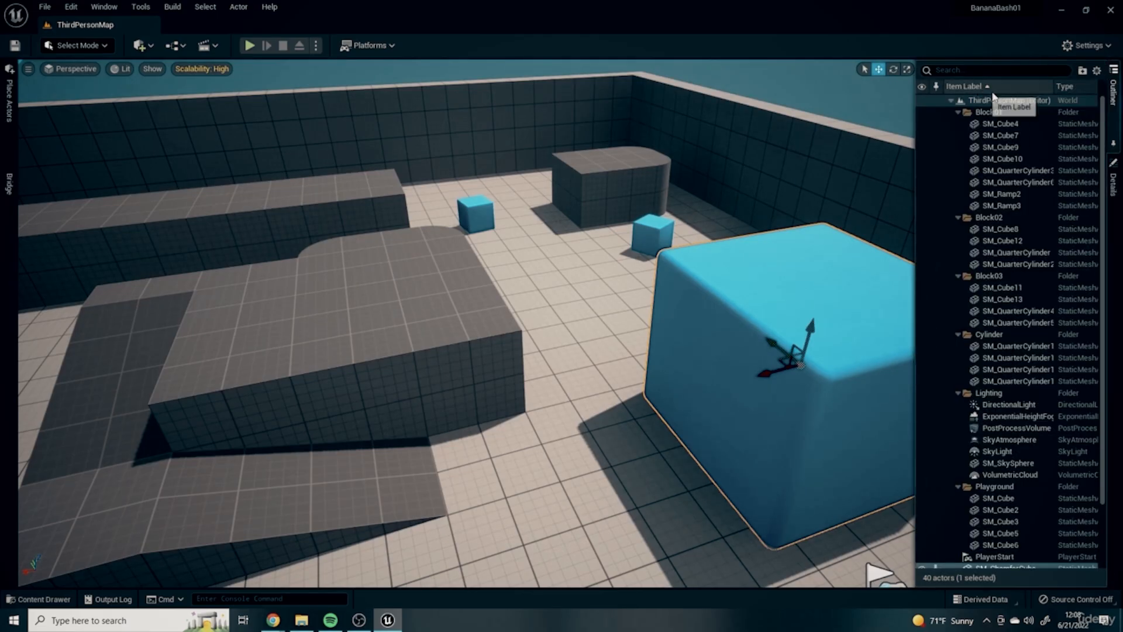
{"action": "left_click", "coordinate": [1113, 146]}
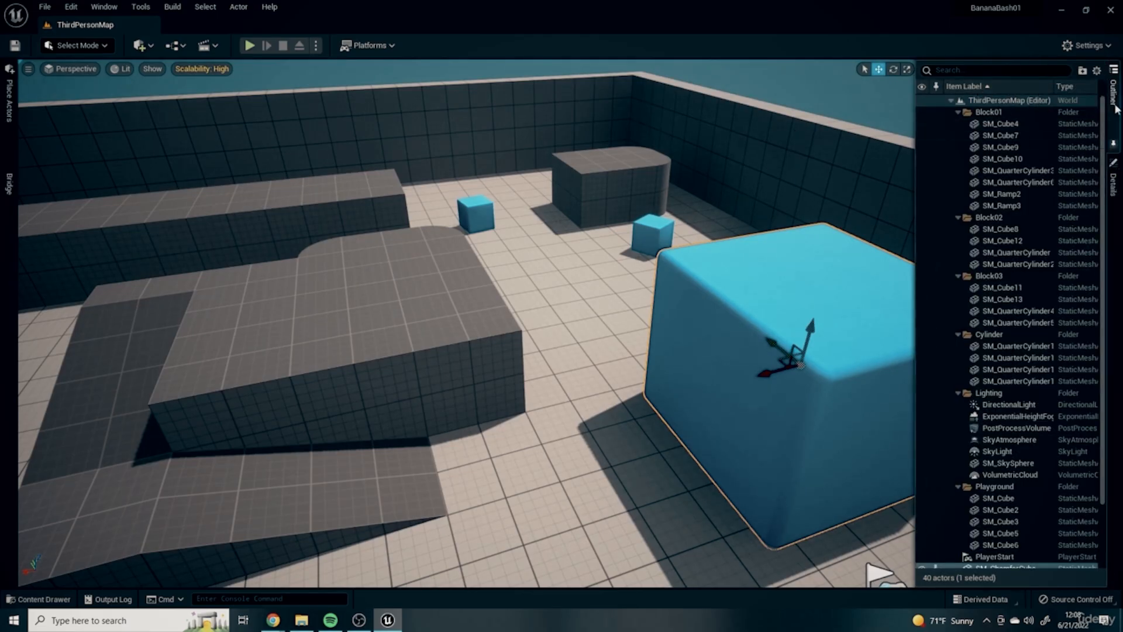
{"action": "left_click", "coordinate": [513, 387]}
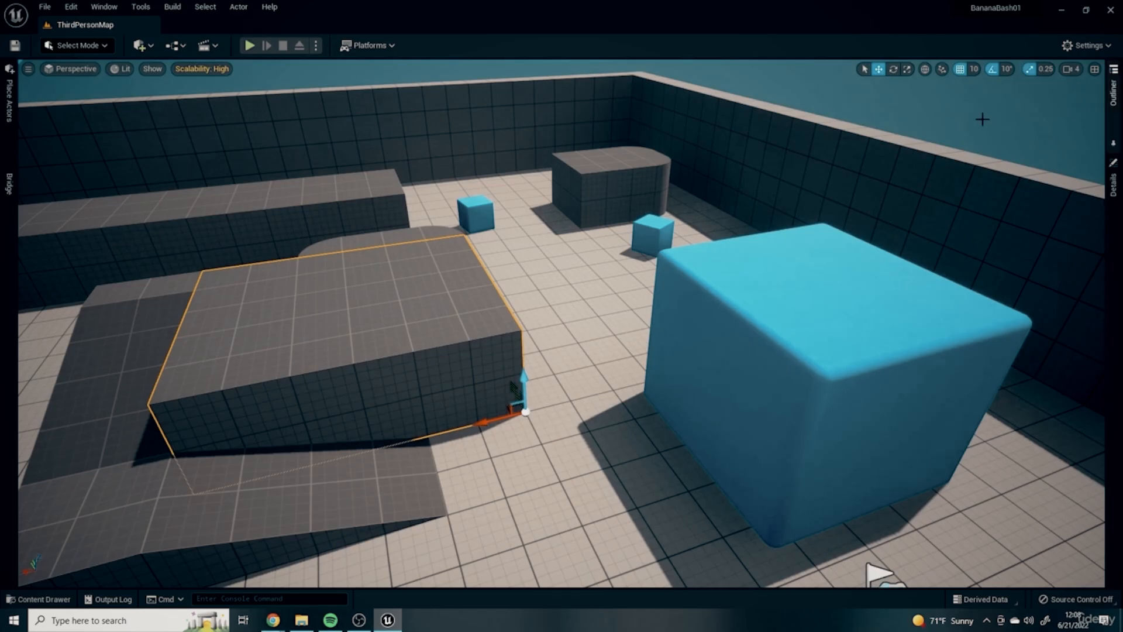
{"action": "left_click", "coordinate": [1113, 91]}
{"action": "left_click", "coordinate": [1113, 146]}
Select the large cube, ramp, central block, small cube and rear rounded block in turn to find each in the Outliner.
{"action": "left_click", "coordinate": [702, 304]}
{"action": "left_click", "coordinate": [374, 482]}
{"action": "left_click", "coordinate": [403, 345]}
{"action": "left_click", "coordinate": [476, 216]}
{"action": "left_click", "coordinate": [656, 182]}
{"action": "scroll", "coordinate": [1103, 202], "scroll_direction": "up", "scroll_amount": 5}
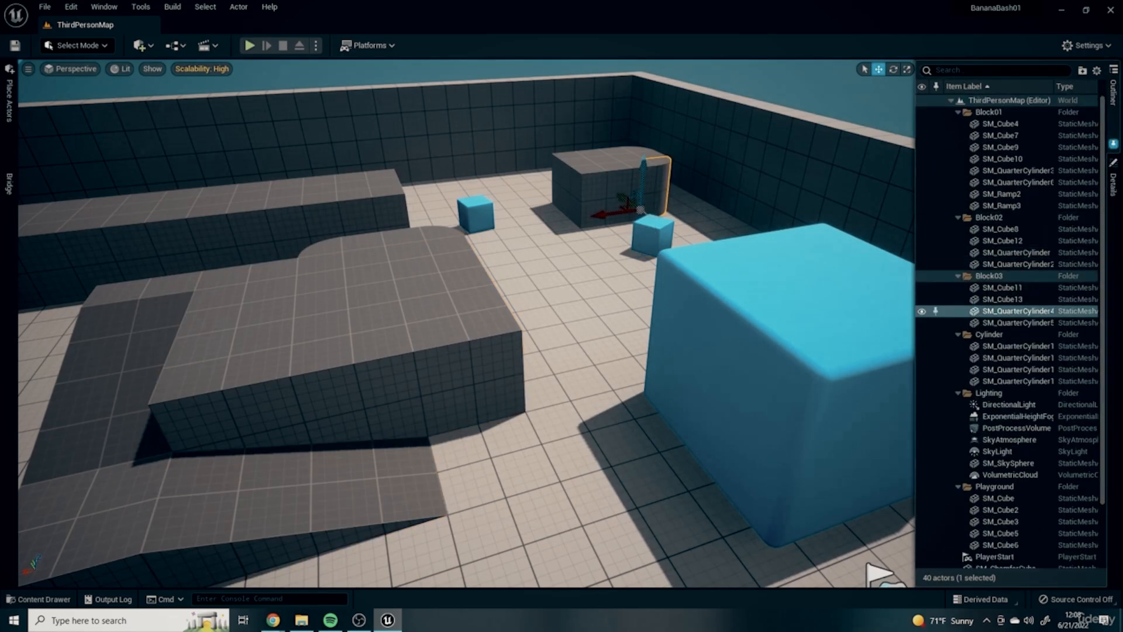
{"action": "right_click_drag", "start_coordinate": [576, 330], "coordinate": [479, 342]}
{"action": "right_click_drag", "start_coordinate": [623, 367], "coordinate": [690, 360]}
Select several pieces of the central block in the level, and pick SM_QuarterCylinder6 under Block01 in the Outliner.
{"action": "left_click", "coordinate": [462, 357]}
{"action": "left_click", "coordinate": [377, 404]}
{"action": "left_click", "coordinate": [342, 269]}
{"action": "left_click", "coordinate": [503, 254]}
{"action": "right_click_drag", "start_coordinate": [503, 254], "coordinate": [543, 255]}
{"action": "left_click", "coordinate": [973, 288]}
{"action": "left_click", "coordinate": [996, 312]}
{"action": "left_click", "coordinate": [1009, 184]}
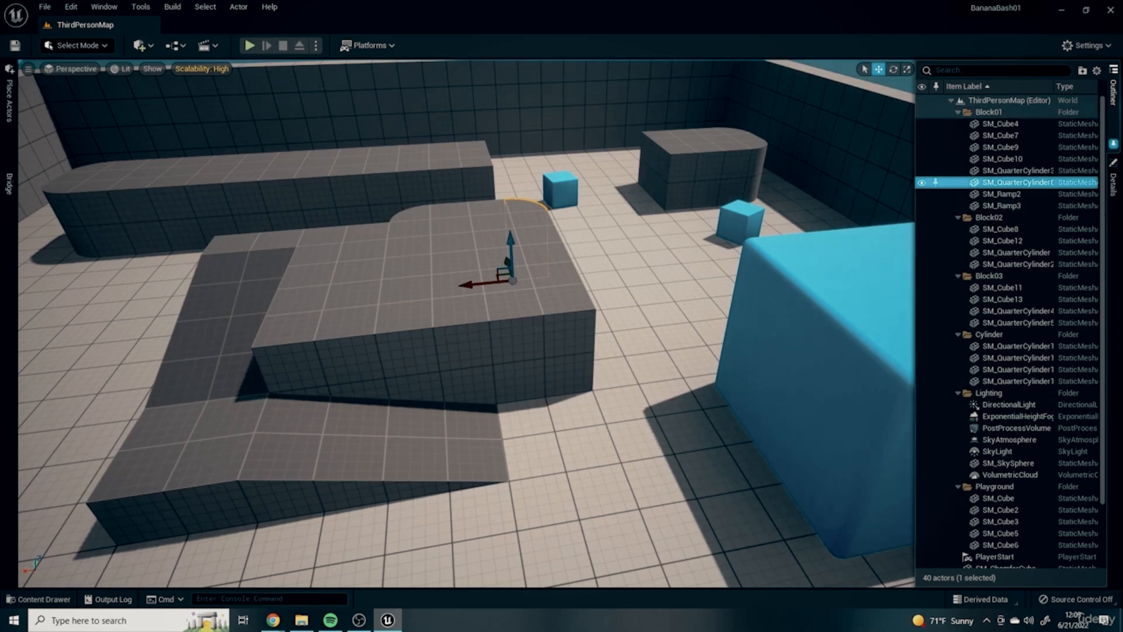
Undock the Outliner from the sidebar and adjust its width.
{"action": "right_click", "coordinate": [1113, 100]}
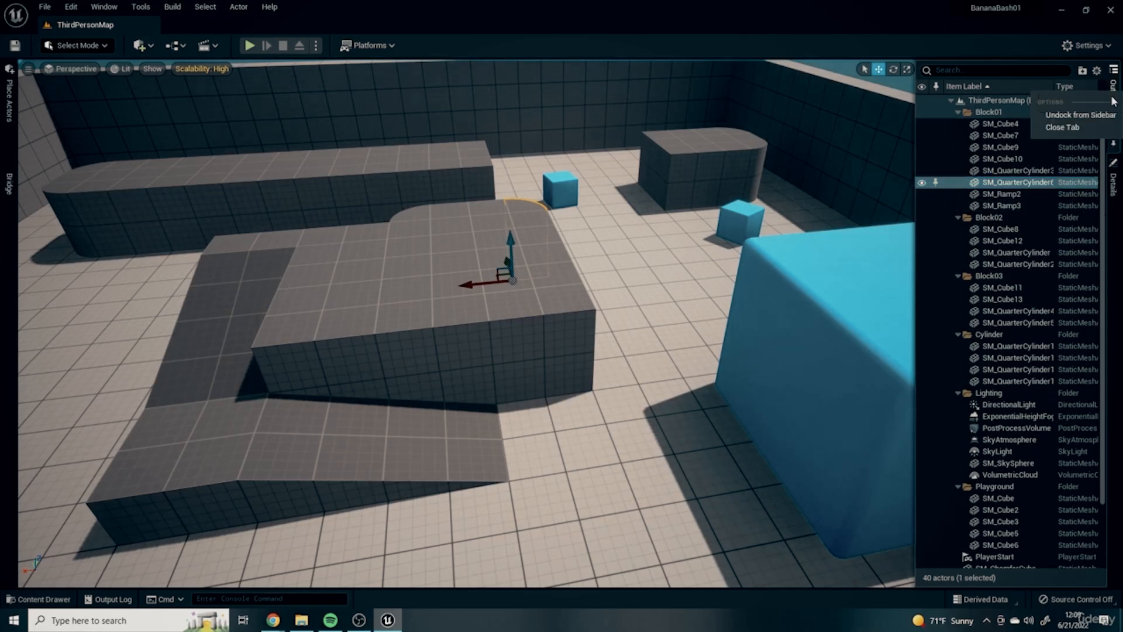
{"action": "left_click", "coordinate": [1079, 116]}
{"action": "left_click_drag", "start_coordinate": [553, 202], "coordinate": [884, 190]}
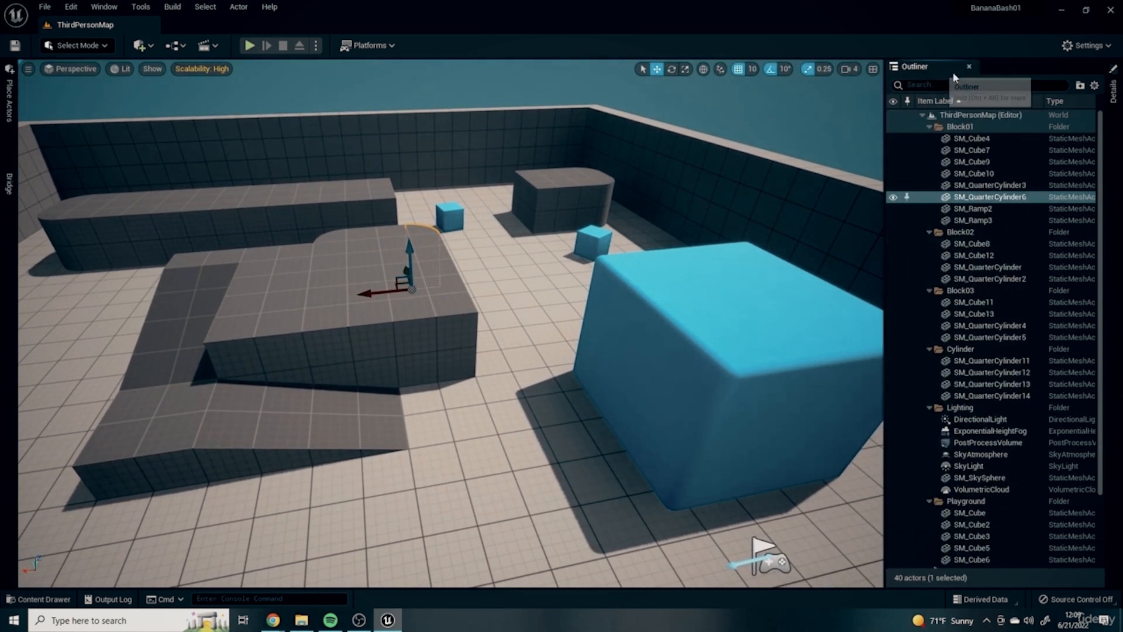
Detach the Outliner, try other docking places, and dock it beside the viewport at a wider size.
{"action": "left_click_drag", "start_coordinate": [906, 69], "coordinate": [678, 246]}
{"action": "left_click_drag", "start_coordinate": [778, 206], "coordinate": [2, 241]}
{"action": "left_click_drag", "start_coordinate": [63, 72], "coordinate": [452, 214]}
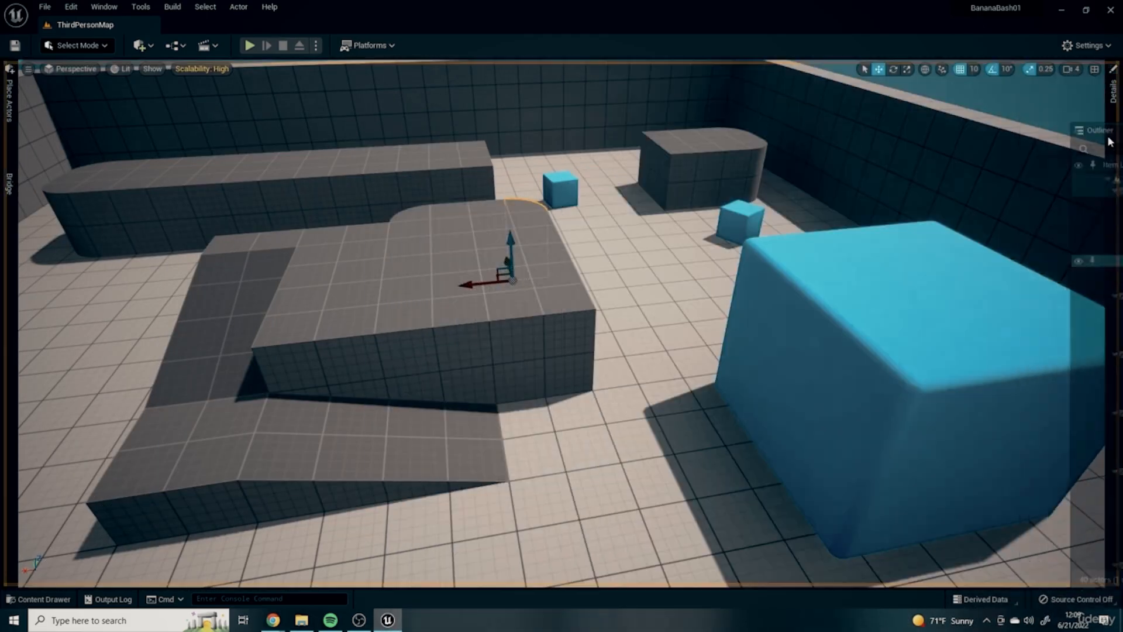
{"action": "left_click_drag", "start_coordinate": [819, 117], "coordinate": [1056, 130]}
{"action": "left_click_drag", "start_coordinate": [563, 151], "coordinate": [790, 139]}
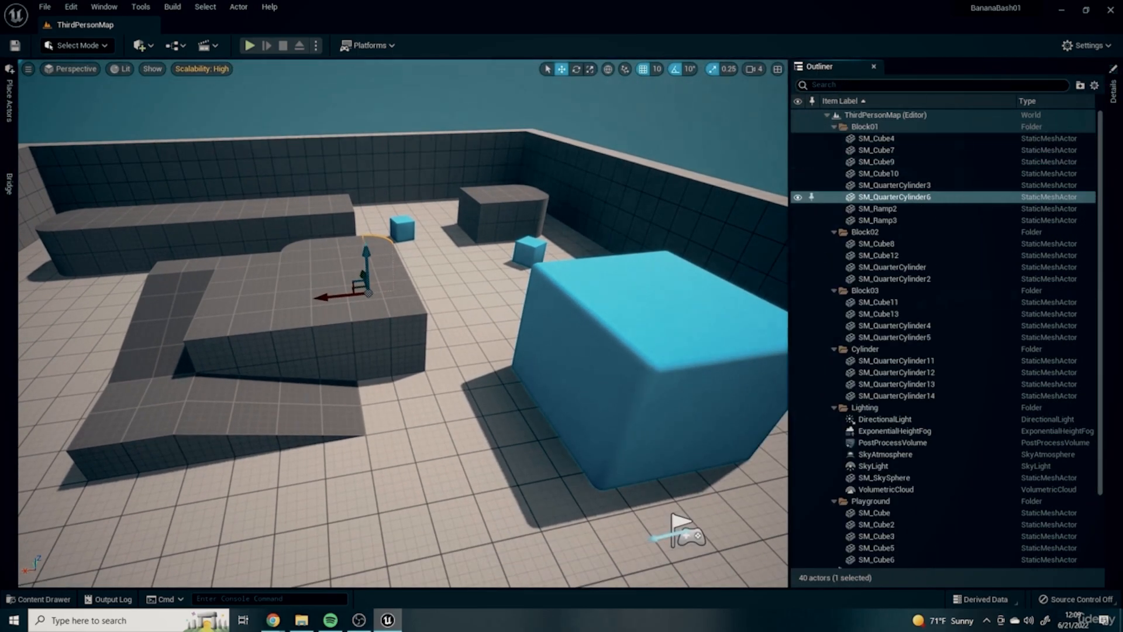
Dock the Outliner back into the sidebar and check that it opens from there.
{"action": "right_click", "coordinate": [834, 69]}
{"action": "left_click", "coordinate": [871, 103]}
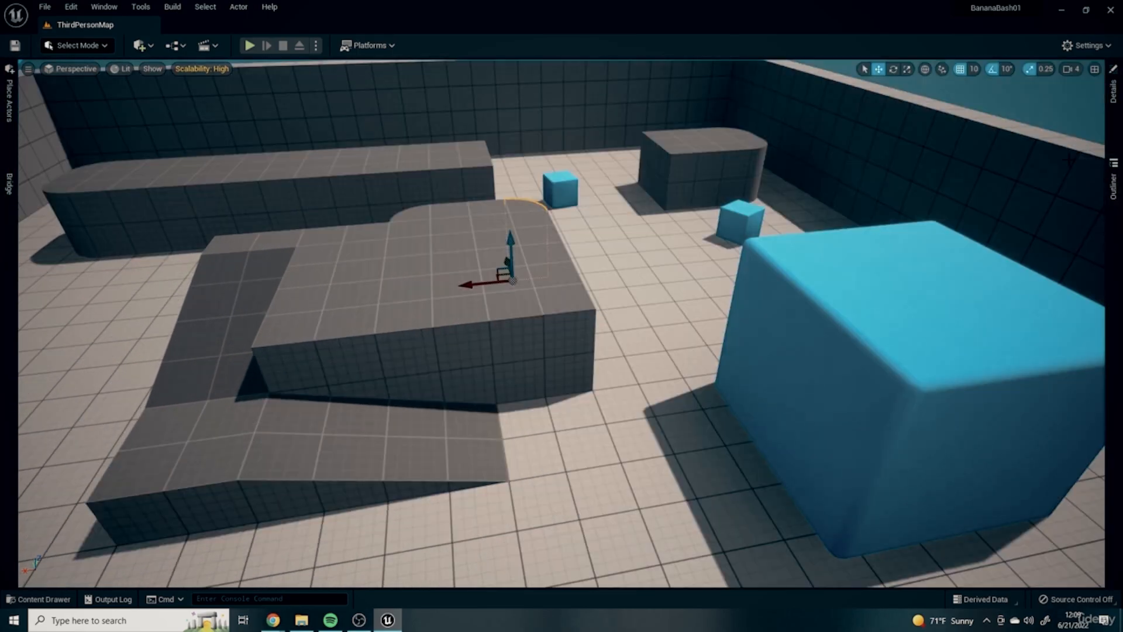
{"action": "left_click", "coordinate": [1113, 184]}
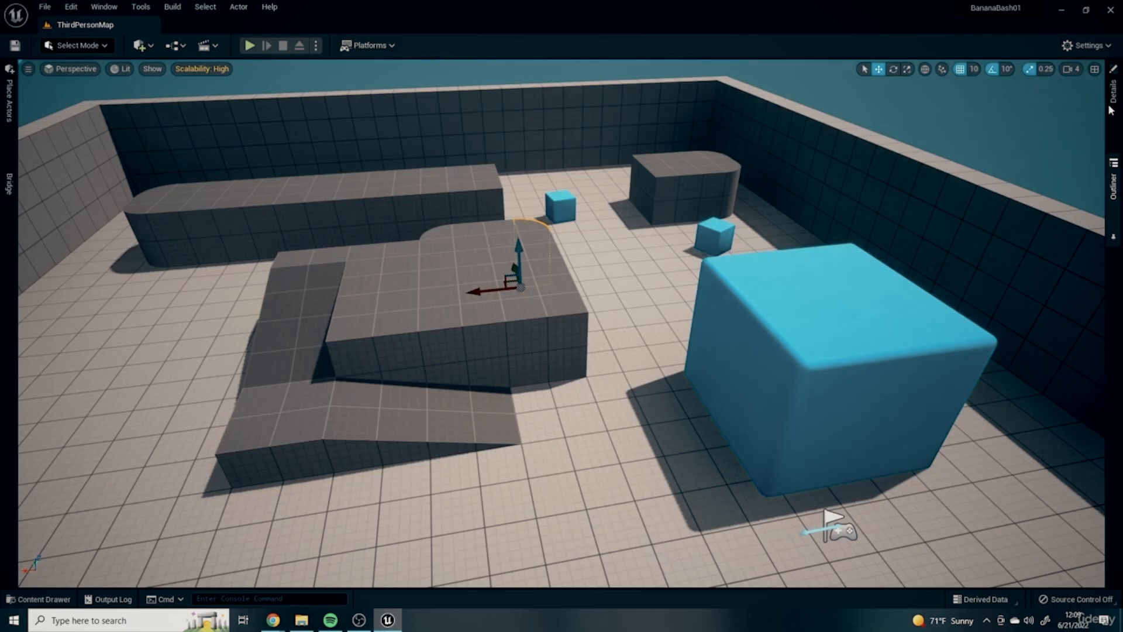
Keep the actor details displayed, select the large cyan cube and view it from several angles.
{"action": "left_click", "coordinate": [1116, 94]}
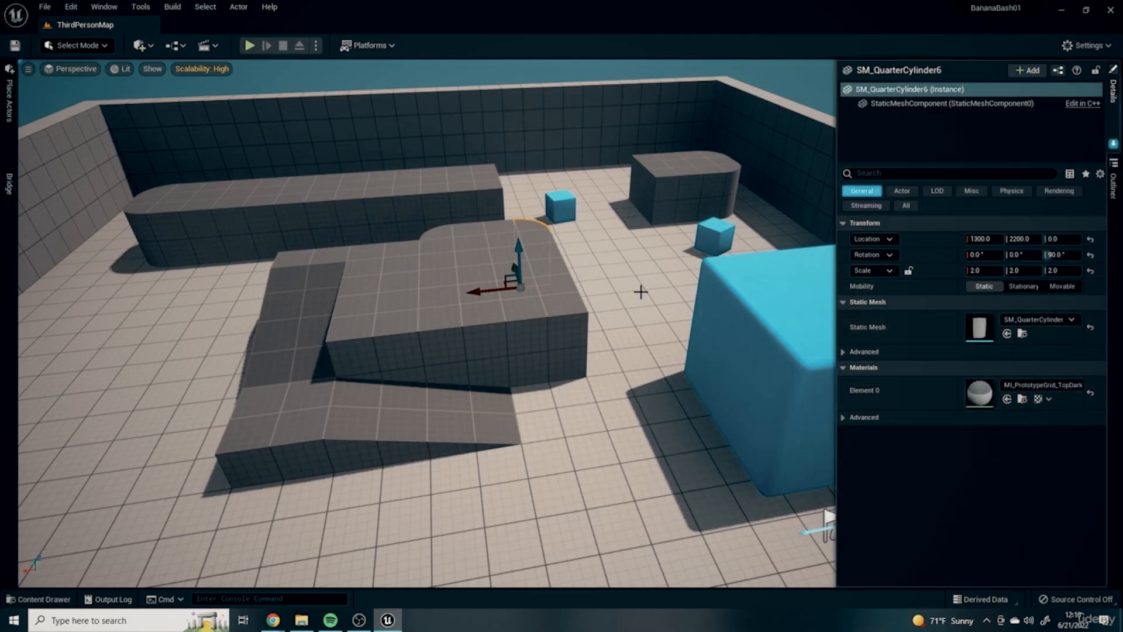
{"action": "left_click", "coordinate": [712, 407]}
{"action": "mouse_move", "coordinate": [696, 409]}
{"action": "right_mouse_down"}
{"action": "mouse_move", "coordinate": [784, 383]}
{"action": "mouse_move", "coordinate": [712, 407]}
{"action": "right_mouse_up"}
{"action": "key", "text": "w"}
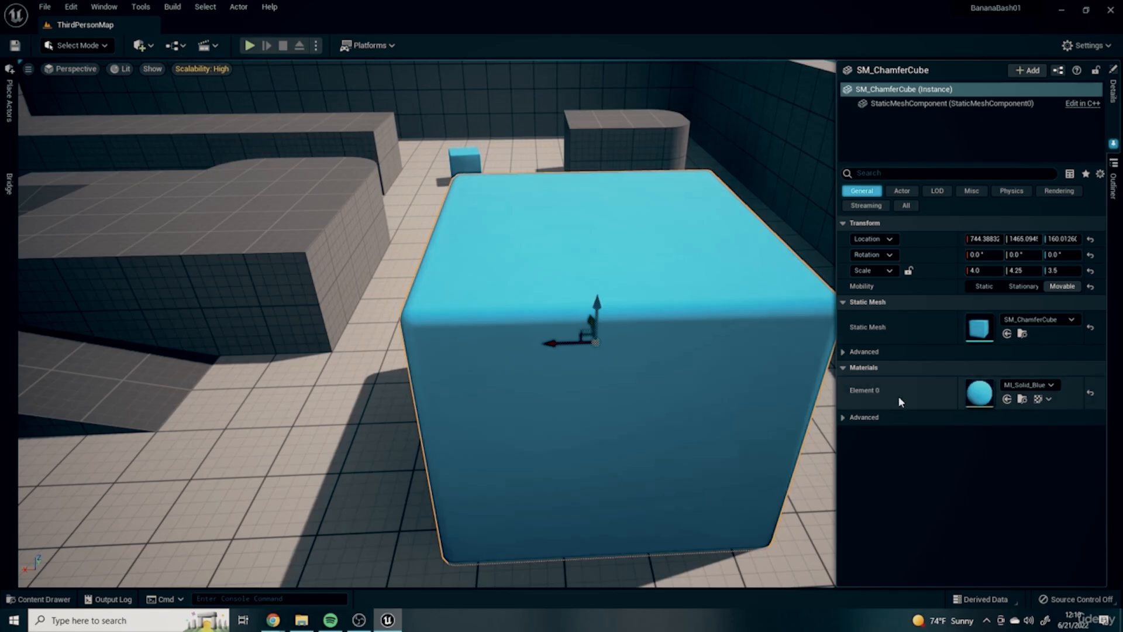
{"action": "right_click_drag", "start_coordinate": [670, 417], "coordinate": [544, 418]}
{"action": "right_click_drag", "start_coordinate": [376, 344], "coordinate": [146, 346]}
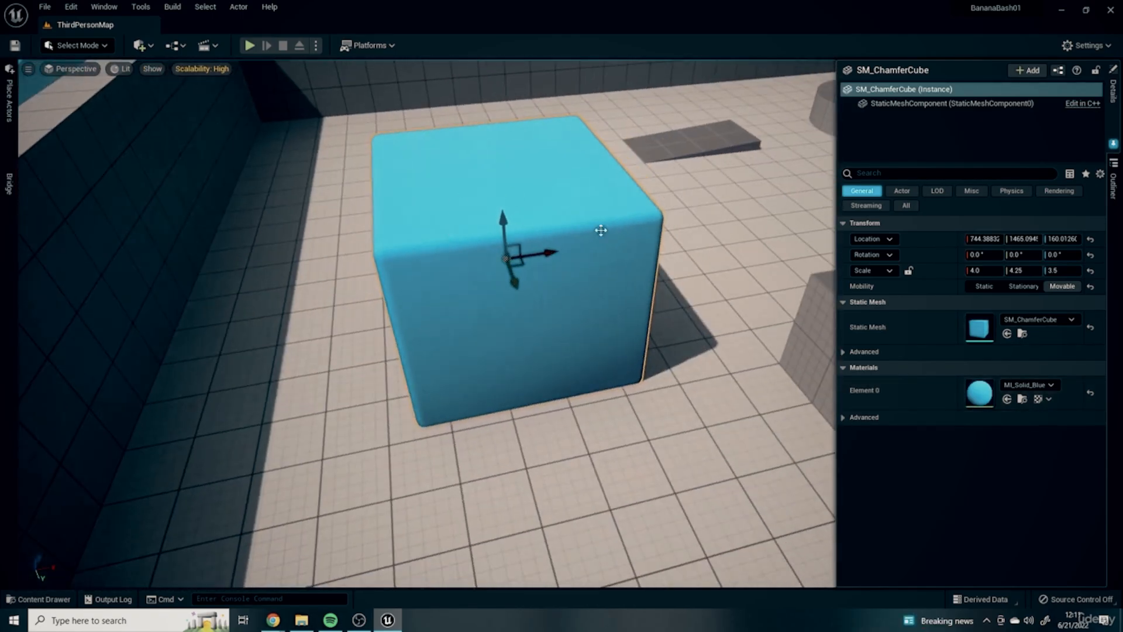
{"action": "right_click_drag", "start_coordinate": [602, 231], "coordinate": [502, 202]}
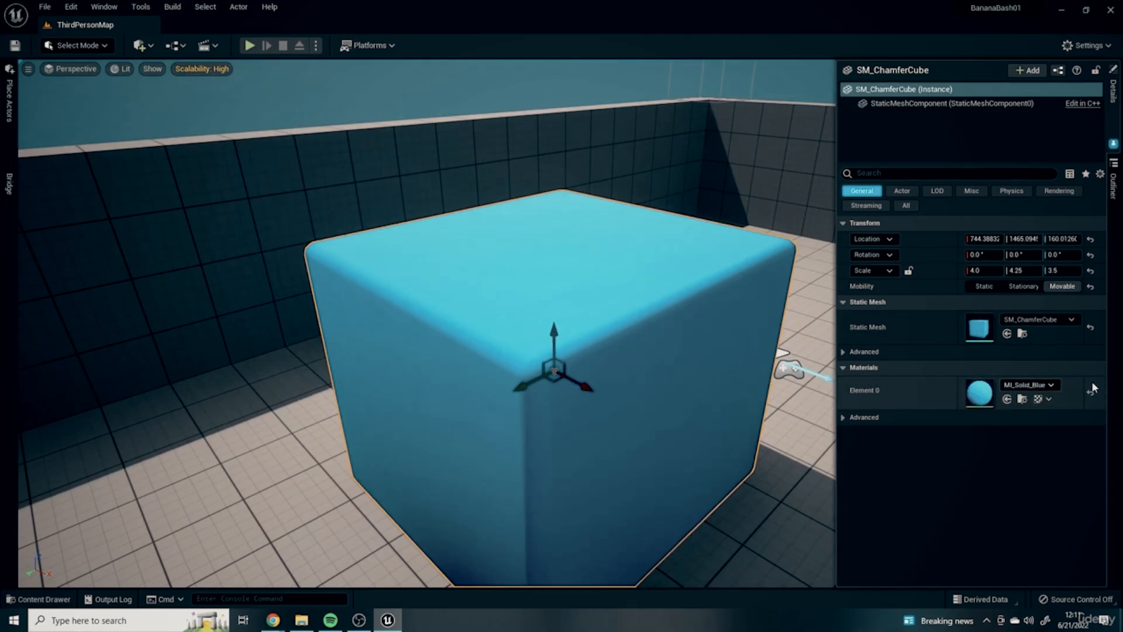
Change the large cube's Element 0 material to MI_PrototypeGrid_Gray.
{"action": "left_click", "coordinate": [1030, 385]}
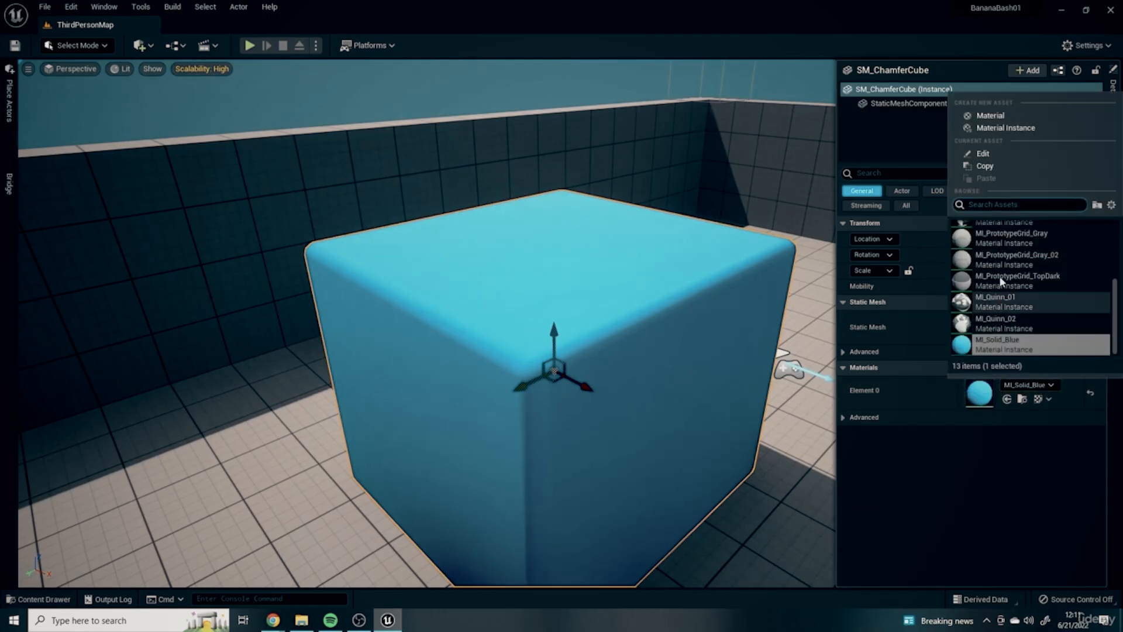
{"action": "left_click", "coordinate": [1021, 238]}
{"action": "left_click_drag", "start_coordinate": [767, 334], "coordinate": [572, 275], "text": "alt"}
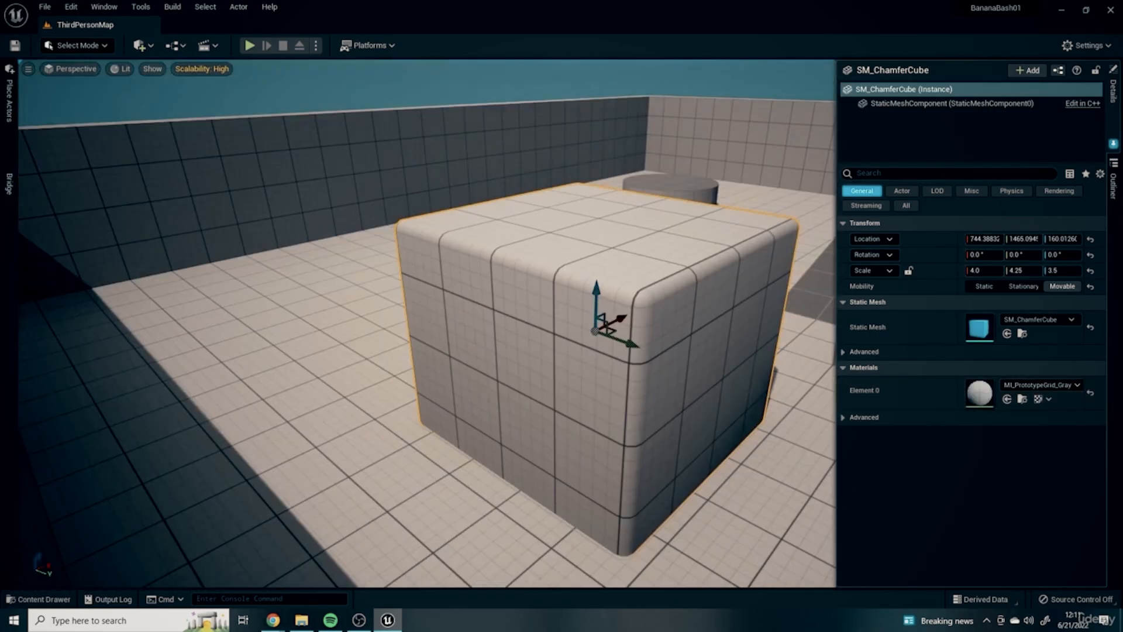
Delete the large gray cube and collapse the actor details into the sidebar.
{"action": "right_click_drag", "start_coordinate": [572, 274], "coordinate": [665, 327]}
{"action": "key", "text": "s"}
{"action": "right_click_drag", "start_coordinate": [484, 185], "coordinate": [579, 290]}
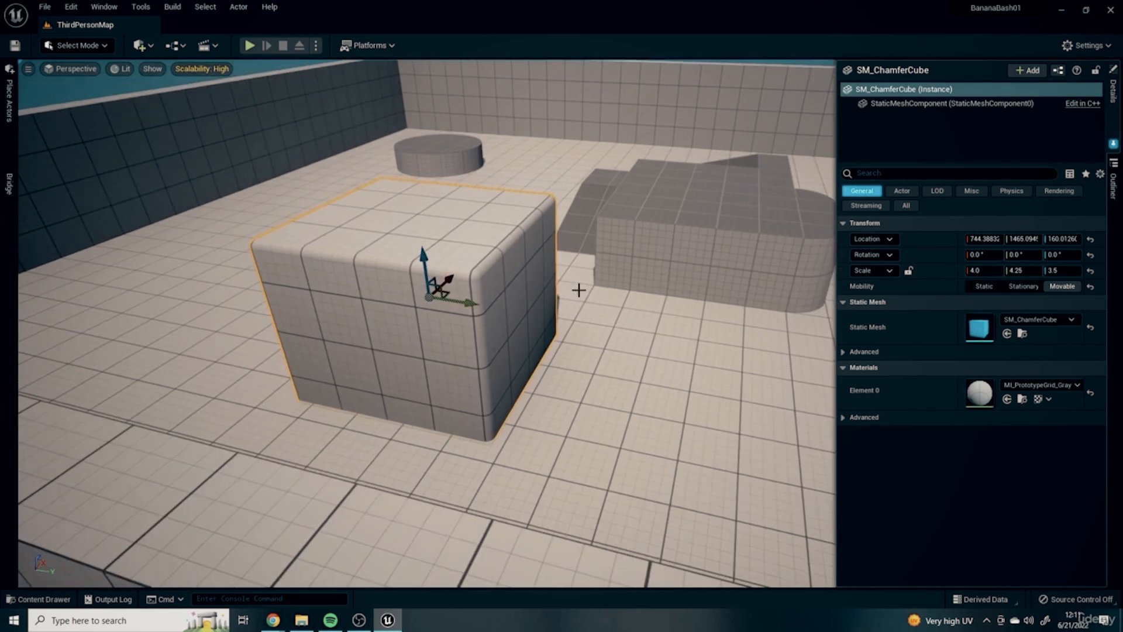
{"action": "key", "text": "Delete"}
{"action": "right_click_drag", "start_coordinate": [489, 353], "coordinate": [1114, 148]}
{"action": "left_click", "coordinate": [1117, 97]}
Show the Place Actors list and browse its categories, including Lights, Cinematic and Shapes.
{"action": "key", "text": "a"}
{"action": "right_click_drag", "start_coordinate": [362, 187], "coordinate": [454, 213]}
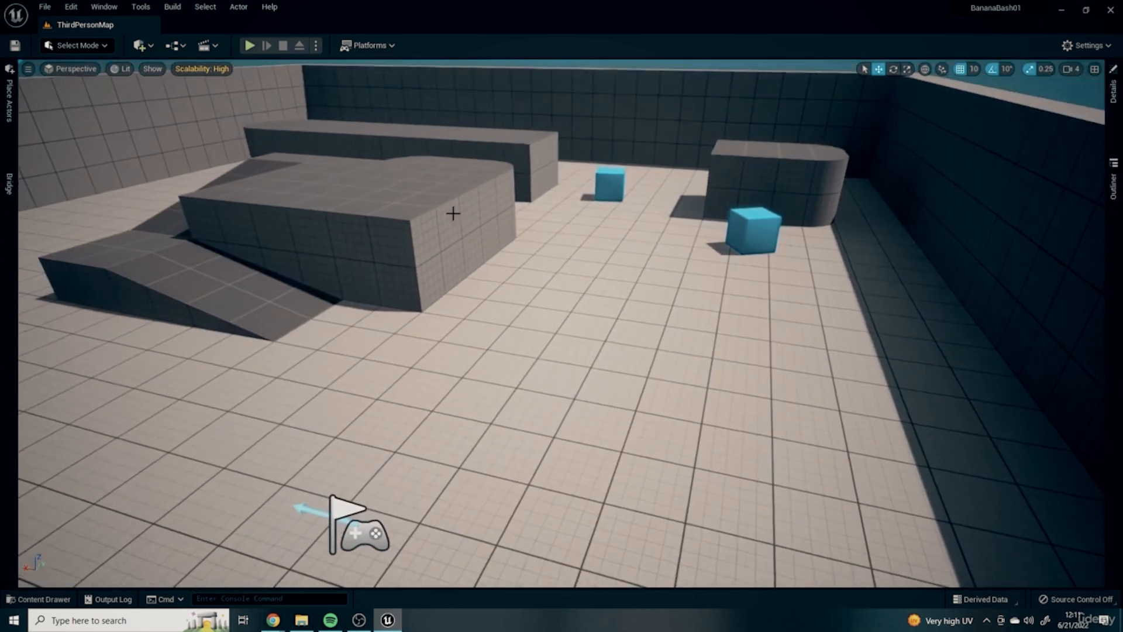
{"action": "right_click_drag", "start_coordinate": [126, 168], "coordinate": [70, 163]}
{"action": "key", "text": "d"}
{"action": "right_click_drag", "start_coordinate": [994, 386], "coordinate": [171, 332]}
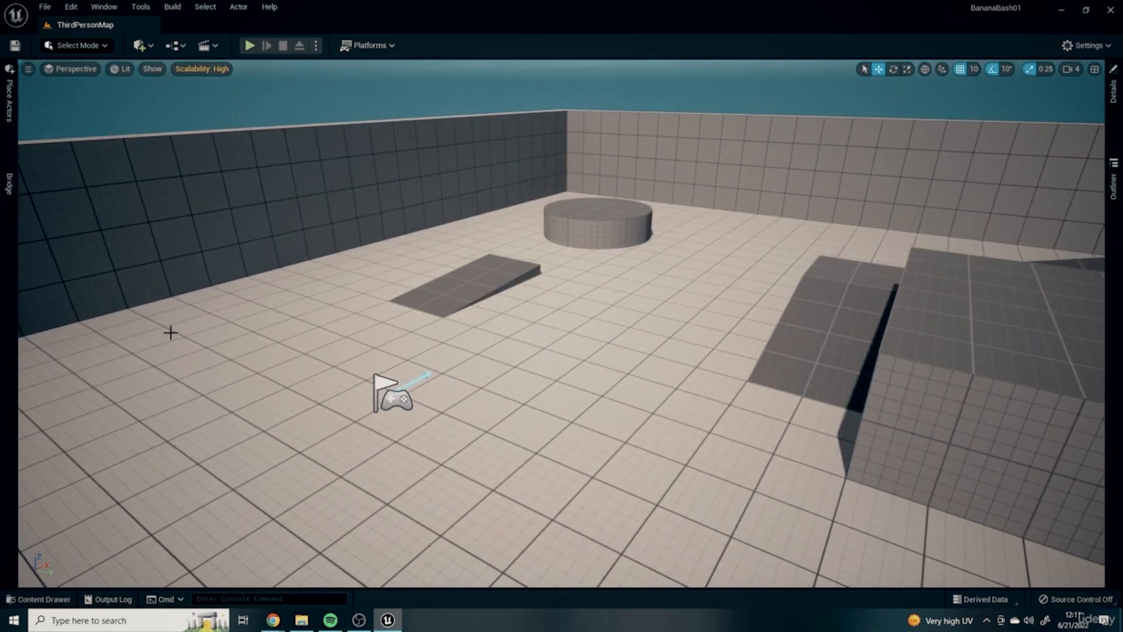
{"action": "left_click", "coordinate": [8, 98]}
{"action": "left_click_drag", "start_coordinate": [351, 90], "coordinate": [240, 115]}
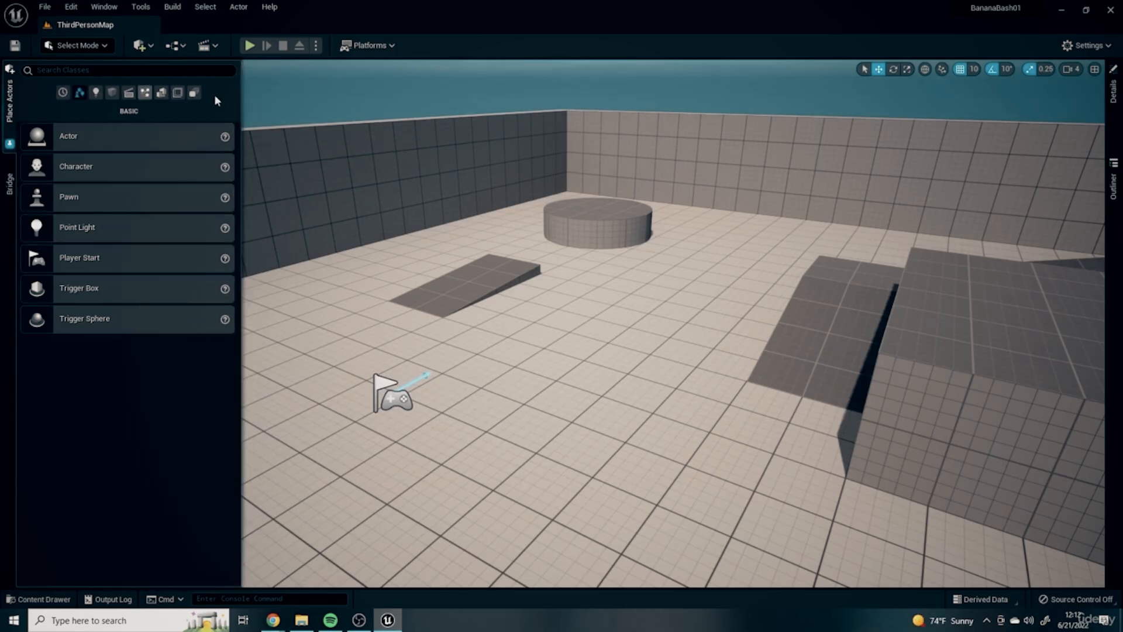
{"action": "left_click", "coordinate": [97, 94]}
{"action": "left_click", "coordinate": [129, 92]}
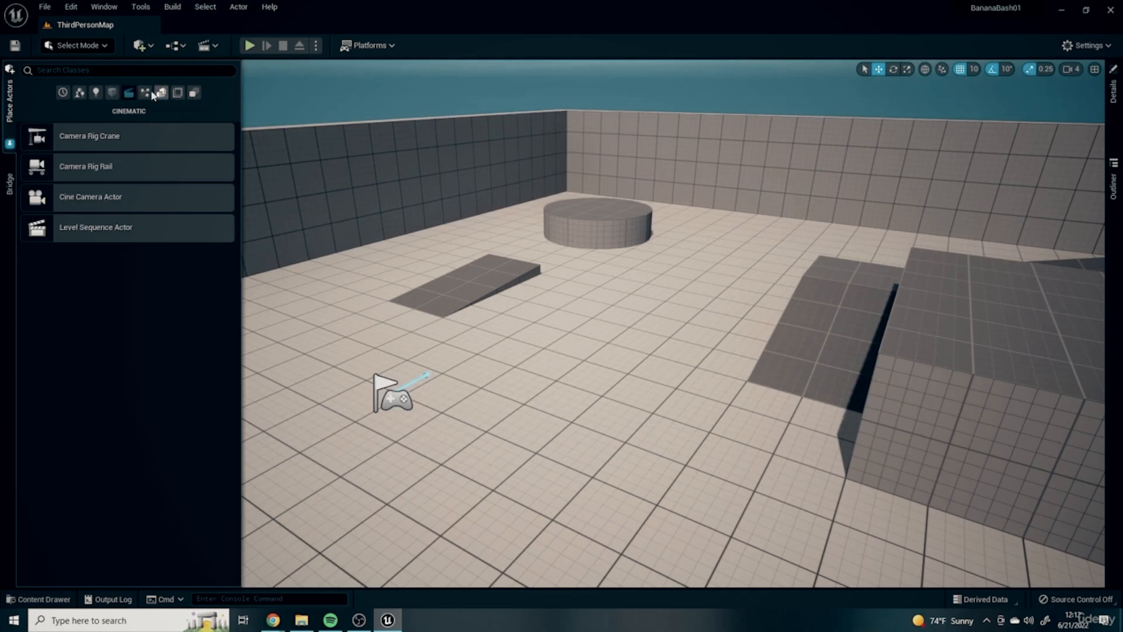
{"action": "left_click", "coordinate": [162, 92]}
{"action": "left_click", "coordinate": [112, 92]}
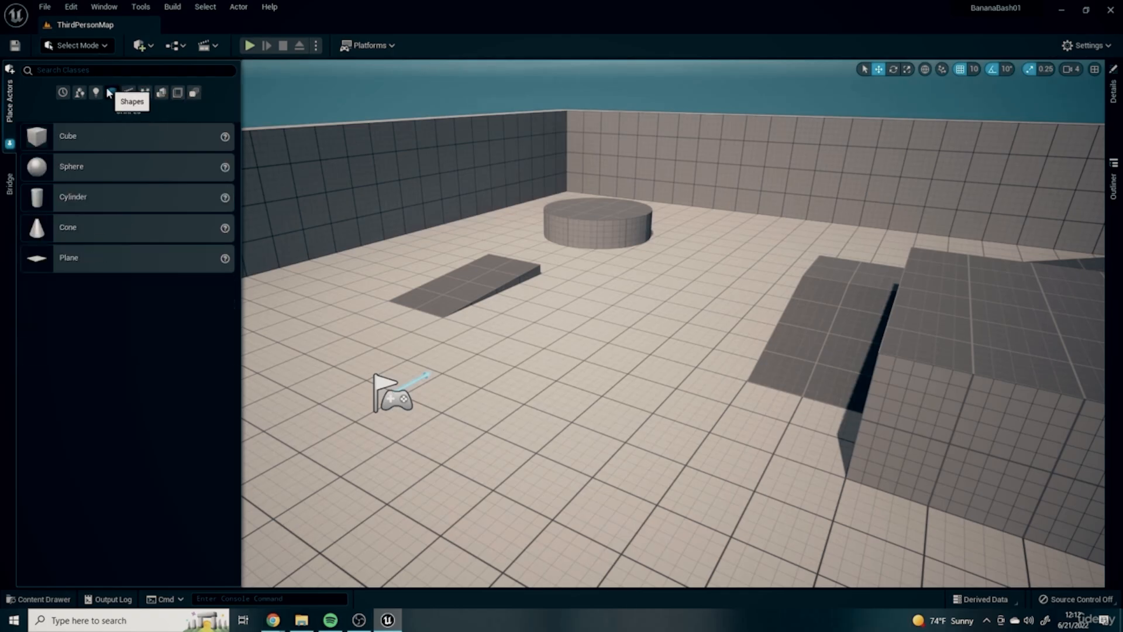
Place a cube from the Shapes category near the player start, try moving it, and delete the test shapes.
{"action": "left_click_drag", "start_coordinate": [64, 135], "coordinate": [538, 337]}
{"action": "left_click_drag", "start_coordinate": [612, 311], "coordinate": [618, 313]}
{"action": "left_click_drag", "start_coordinate": [620, 278], "coordinate": [620, 223]}
{"action": "left_click", "coordinate": [535, 340]}
{"action": "key", "text": "Delete"}
{"action": "left_click", "coordinate": [619, 277]}
{"action": "key", "text": "Delete"}
Place a point light beside the player start, remove it, and return to the full level view.
{"action": "left_click", "coordinate": [95, 92]}
{"action": "left_click_drag", "start_coordinate": [77, 166], "coordinate": [543, 344]}
{"action": "mouse_move", "coordinate": [615, 231]}
{"action": "right_mouse_down"}
{"action": "mouse_move", "coordinate": [696, 237]}
{"action": "mouse_move", "coordinate": [615, 231]}
{"action": "right_mouse_up"}
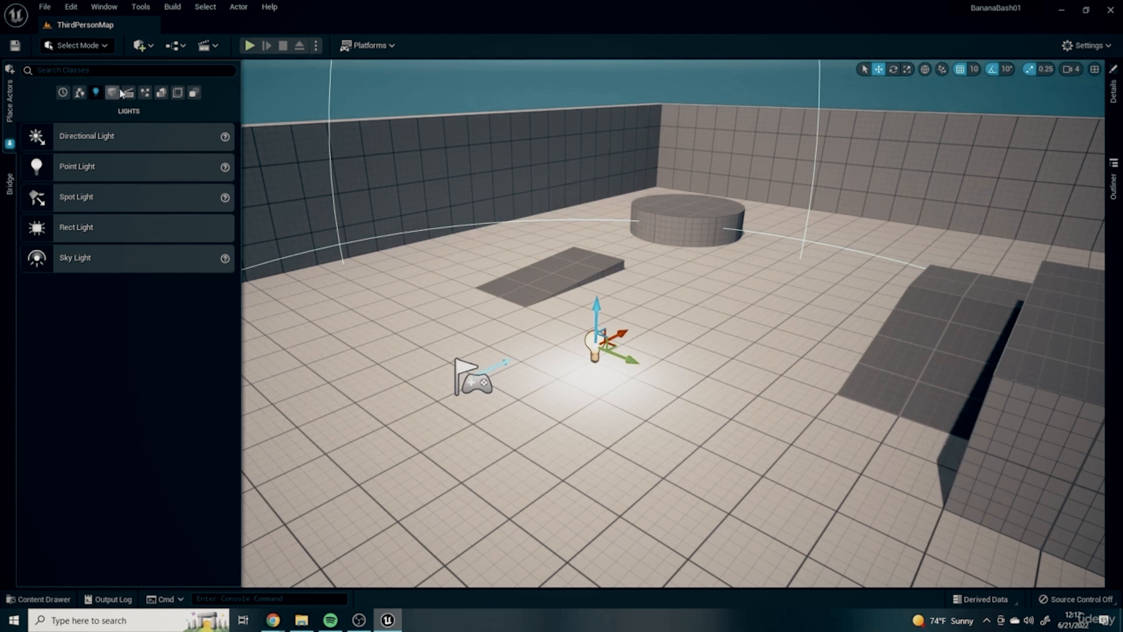
{"action": "left_click", "coordinate": [113, 92]}
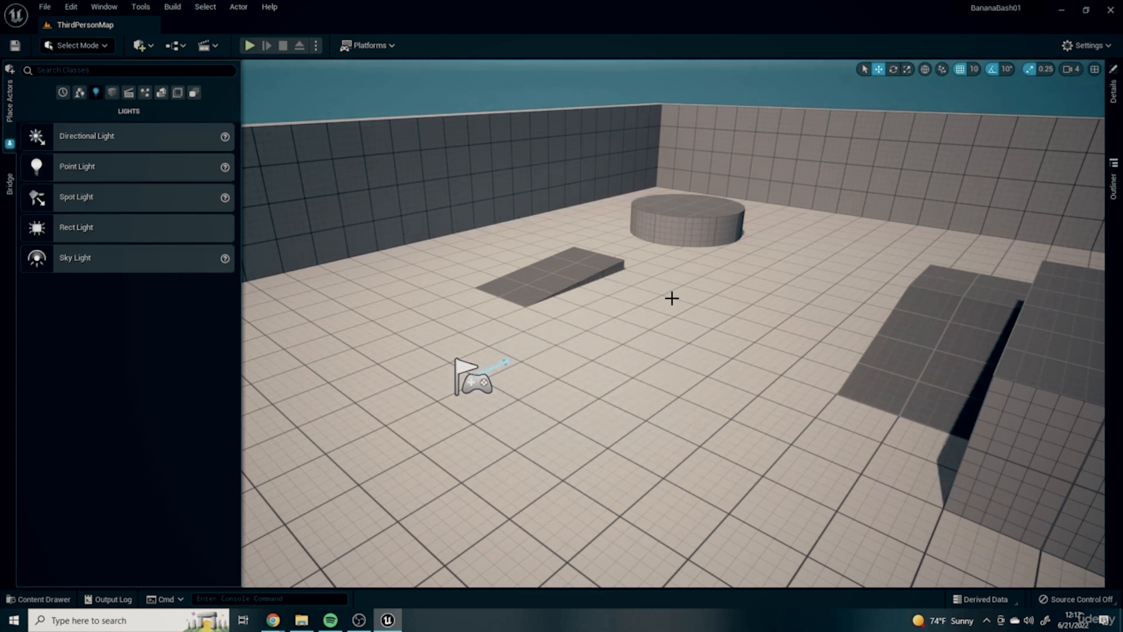
{"action": "left_click", "coordinate": [748, 427]}
{"action": "right_click_drag", "start_coordinate": [748, 426], "coordinate": [798, 428]}
{"action": "right_click_drag", "start_coordinate": [695, 356], "coordinate": [913, 468]}
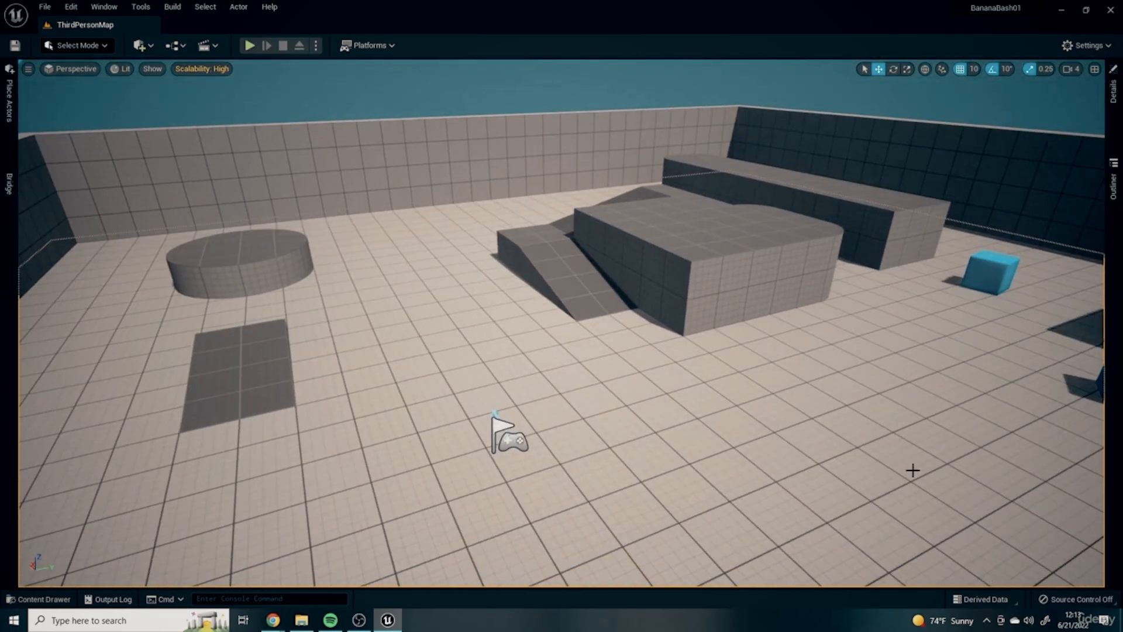
Open the Content Drawer, dock it in the layout below the viewport, and adjust its height.
{"action": "left_click", "coordinate": [39, 600]}
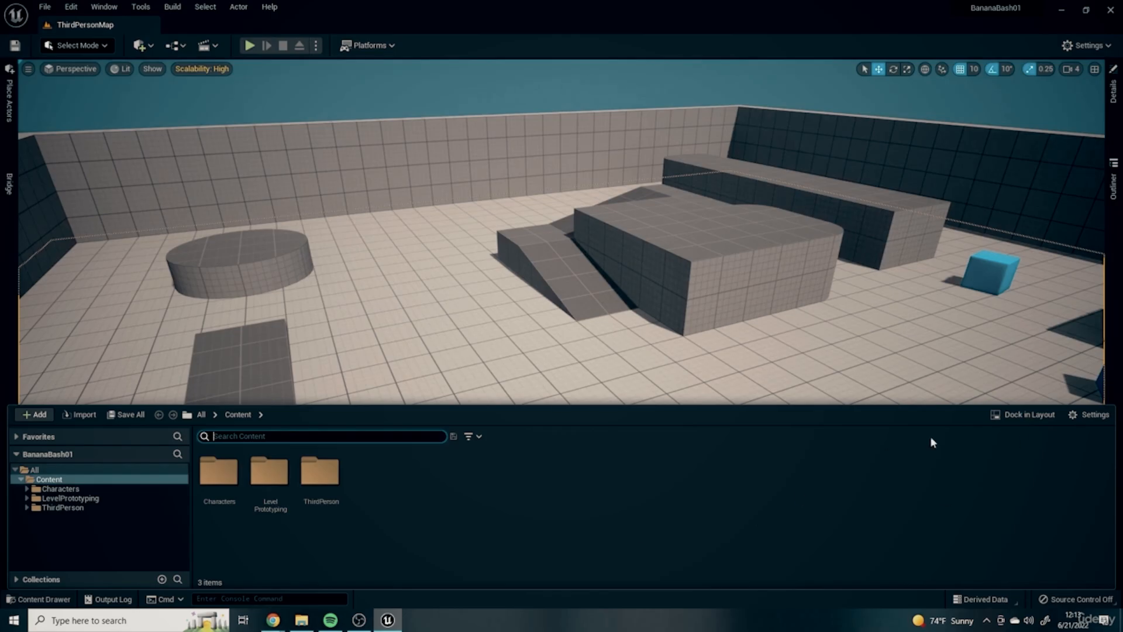
{"action": "left_click", "coordinate": [1028, 414]}
{"action": "left_click_drag", "start_coordinate": [531, 459], "coordinate": [530, 384]}
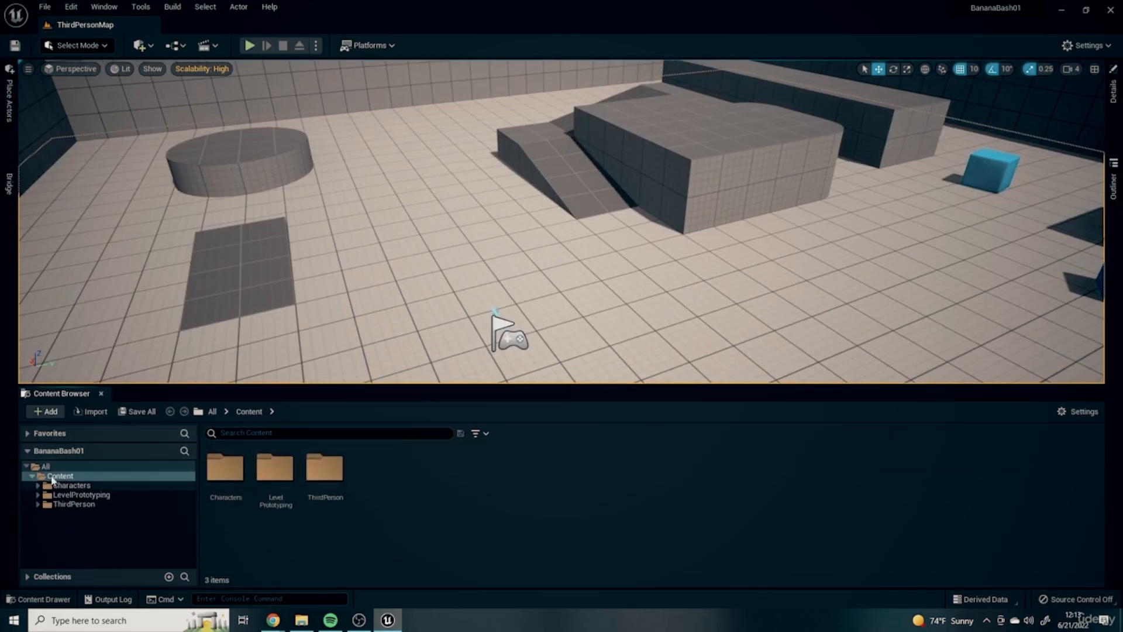
{"action": "left_click_drag", "start_coordinate": [146, 385], "coordinate": [151, 413]}
Show the details of the selected floor mesh and hide them again.
{"action": "right_click_drag", "start_coordinate": [726, 296], "coordinate": [638, 239]}
{"action": "left_click", "coordinate": [1113, 92]}
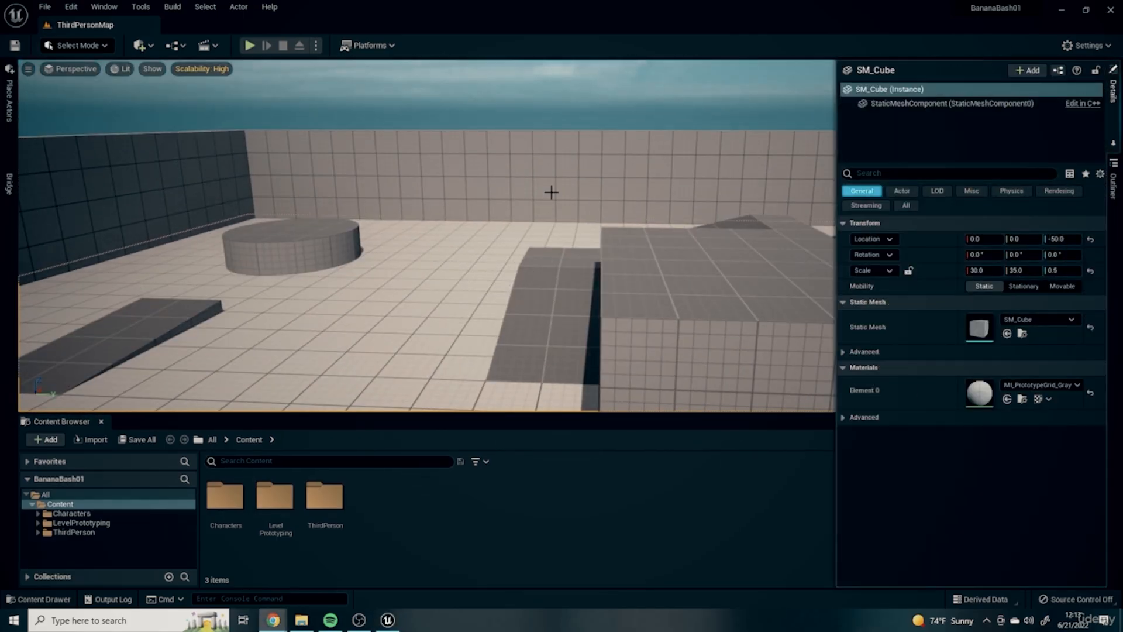
{"action": "left_click", "coordinate": [1113, 93]}
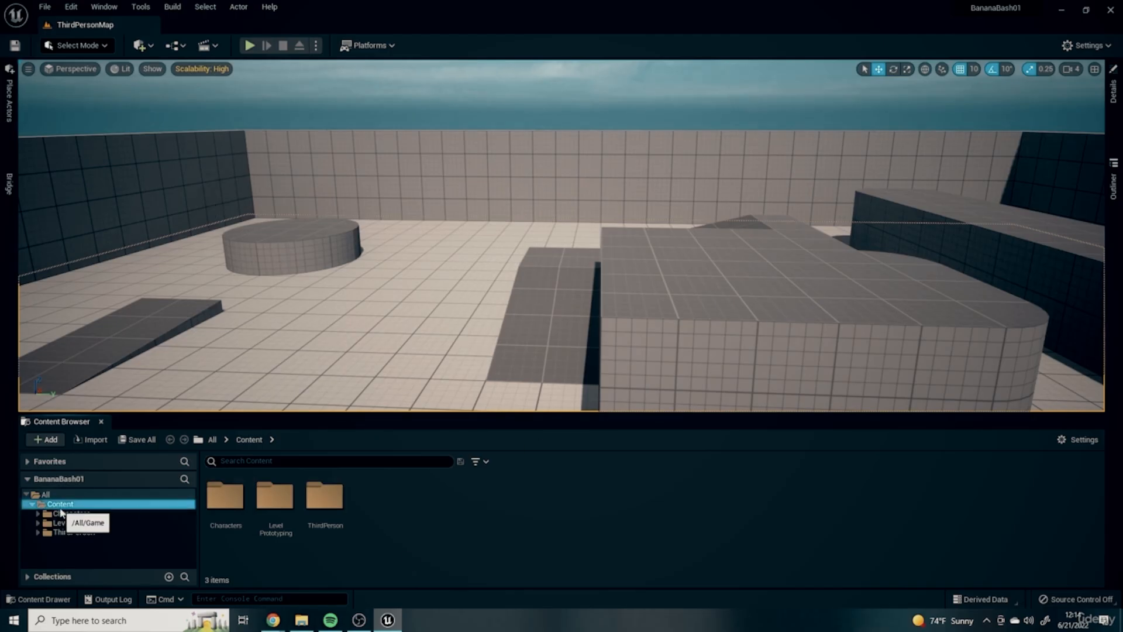
Create a folder named Template in the Content folder and open it.
{"action": "right_click", "coordinate": [537, 514]}
{"action": "left_click", "coordinate": [478, 514]}
{"action": "right_click", "coordinate": [478, 513]}
{"action": "left_click", "coordinate": [524, 173]}
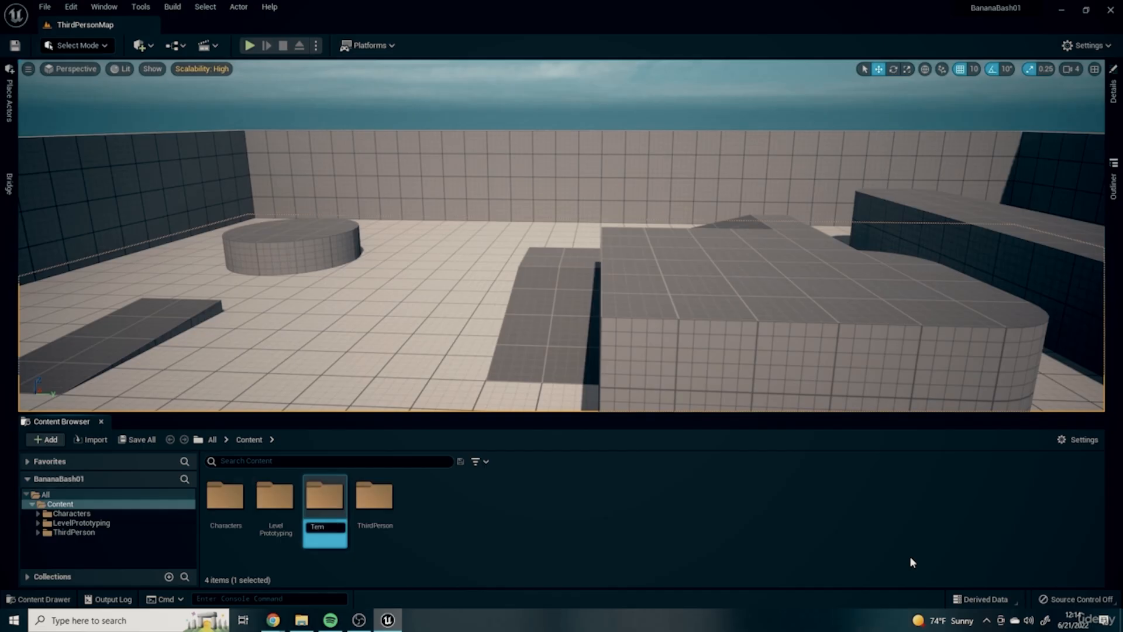
{"action": "type", "text": "Template"}
{"action": "key", "text": "Return"}
{"action": "double_click", "coordinate": [321, 500]}
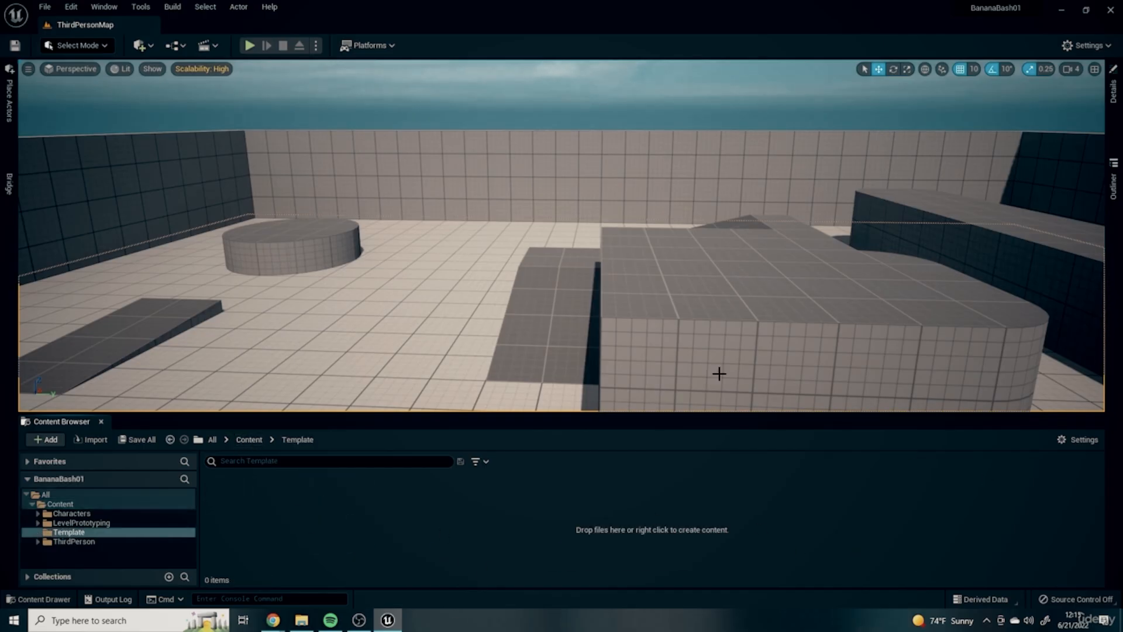
Move the Characters folder from Content into the Template folder.
{"action": "left_click", "coordinate": [249, 439]}
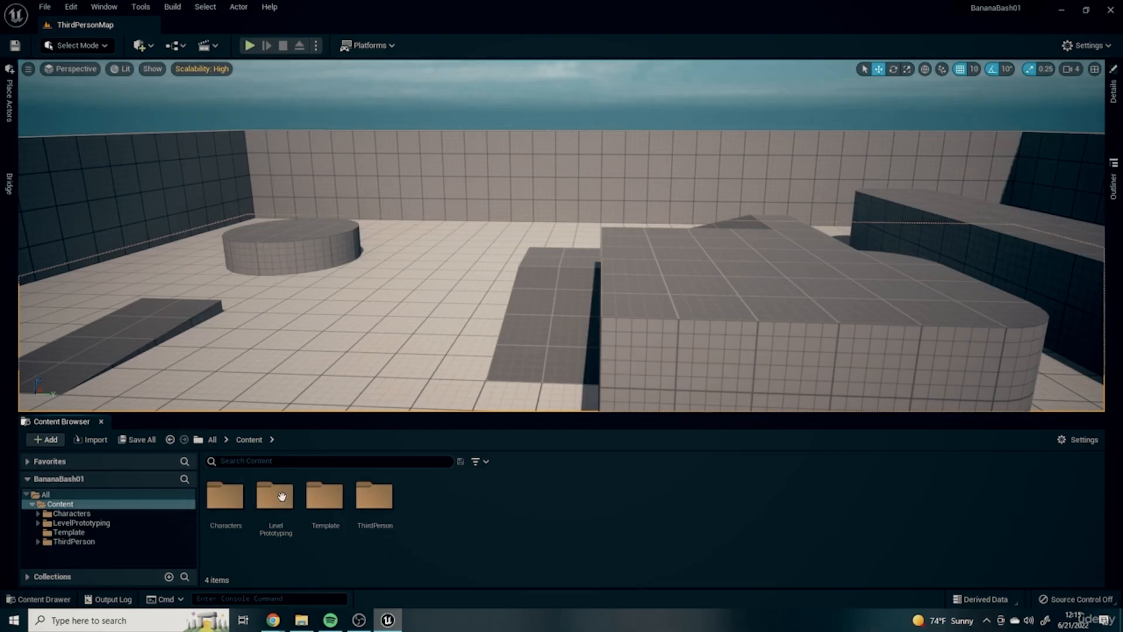
{"action": "left_click_drag", "start_coordinate": [226, 496], "coordinate": [319, 507]}
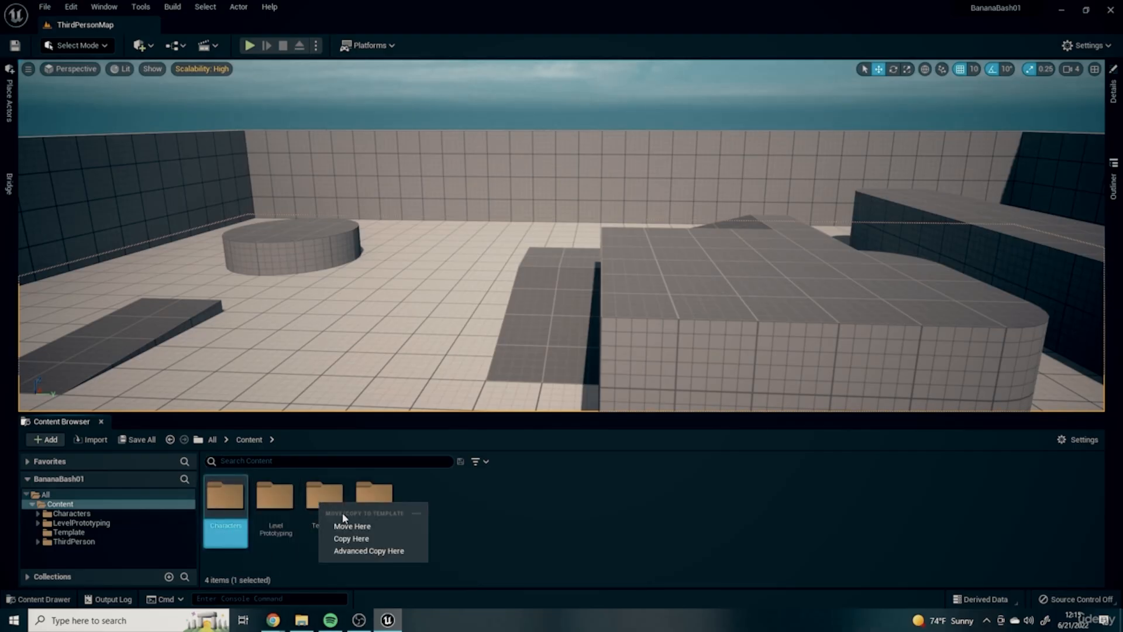
{"action": "left_click", "coordinate": [354, 527]}
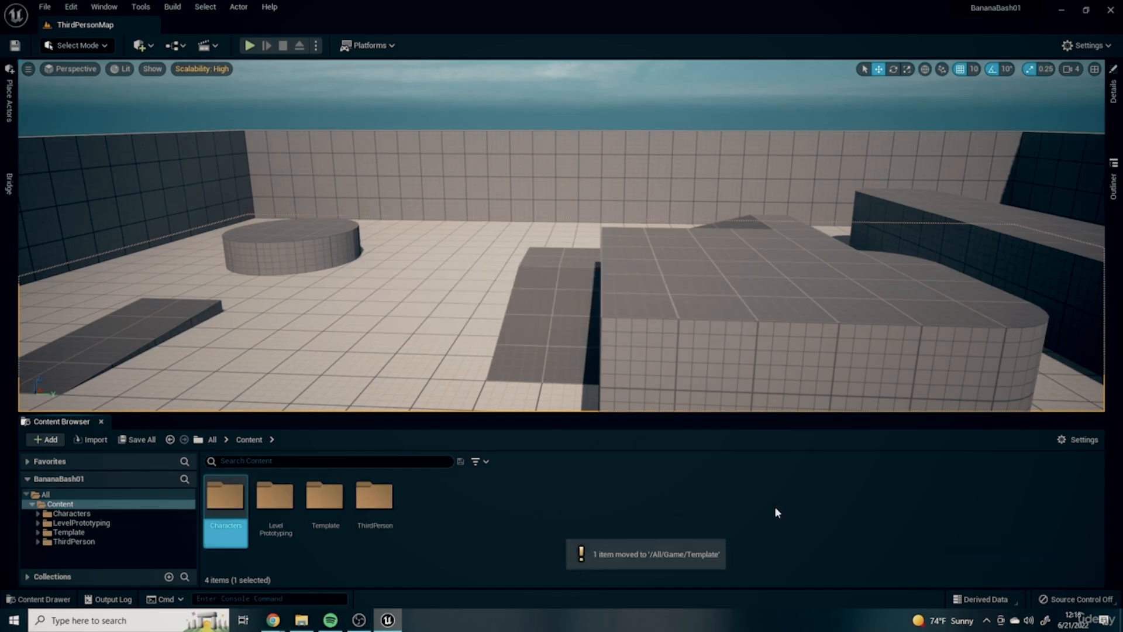
Examine the Characters folder inside Template, including its Mannequins subfolder, and return to Content.
{"action": "double_click", "coordinate": [325, 497]}
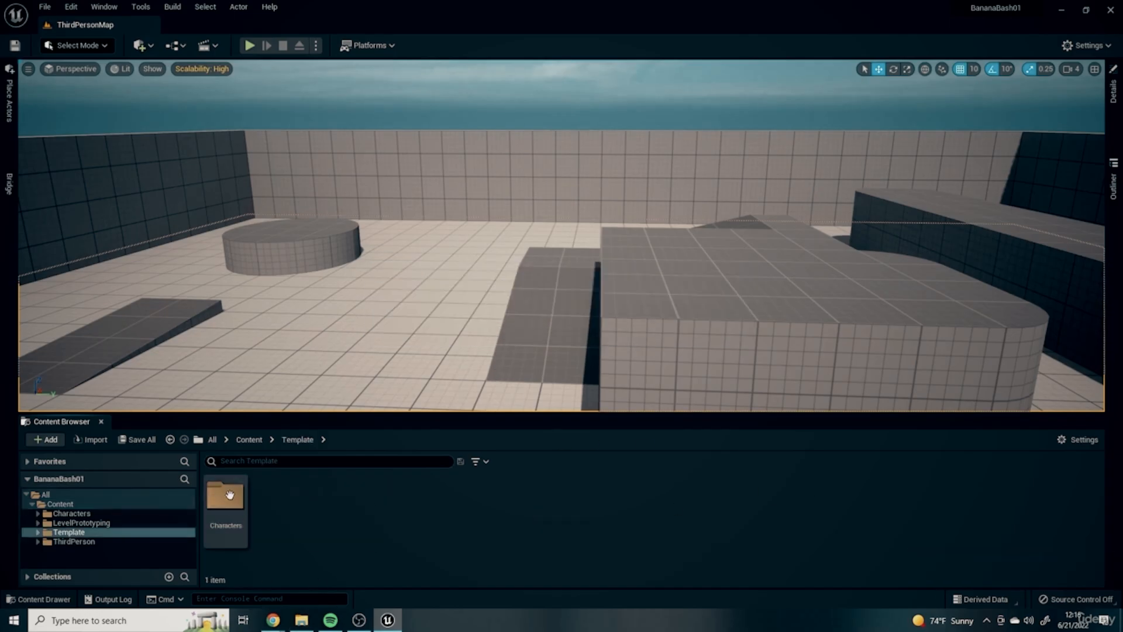
{"action": "double_click", "coordinate": [229, 495]}
{"action": "double_click", "coordinate": [277, 496]}
{"action": "double_click", "coordinate": [273, 496]}
{"action": "left_click", "coordinate": [248, 439]}
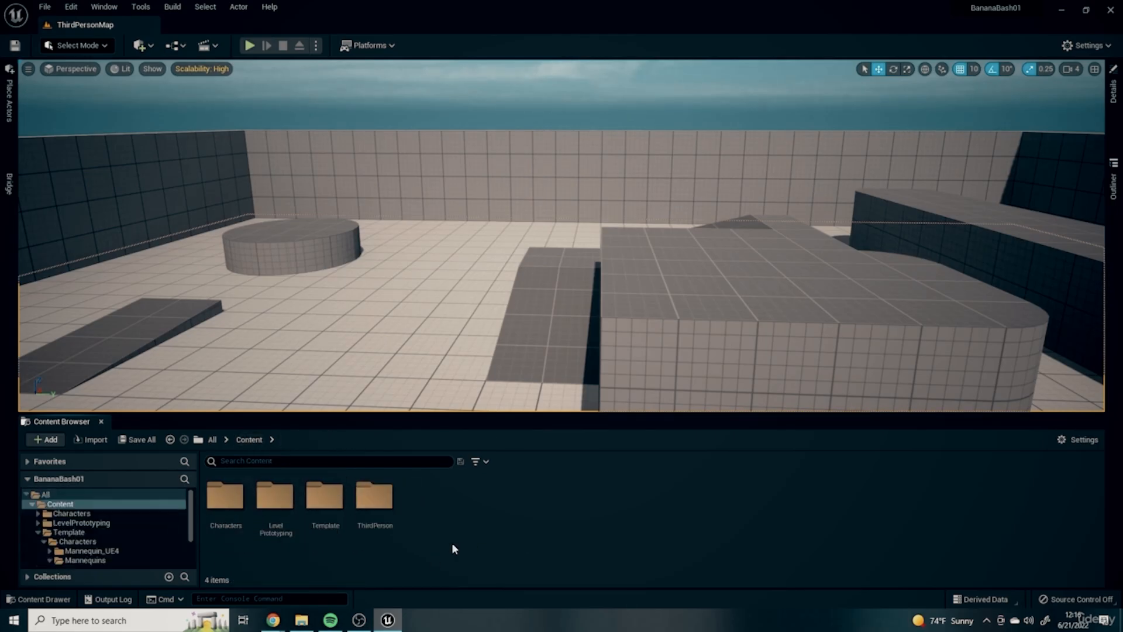
Examine the original Characters folder down to Mannequins > Textures > Quinn for remaining assets, and return to Content.
{"action": "double_click", "coordinate": [226, 497]}
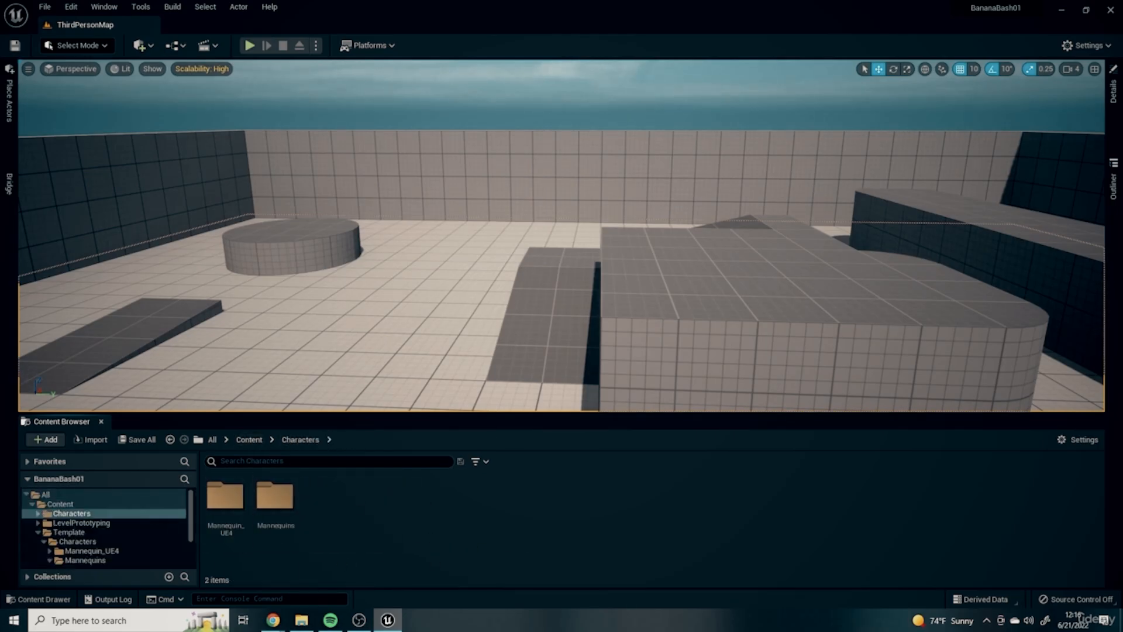
{"action": "double_click", "coordinate": [274, 497]}
{"action": "double_click", "coordinate": [439, 500]}
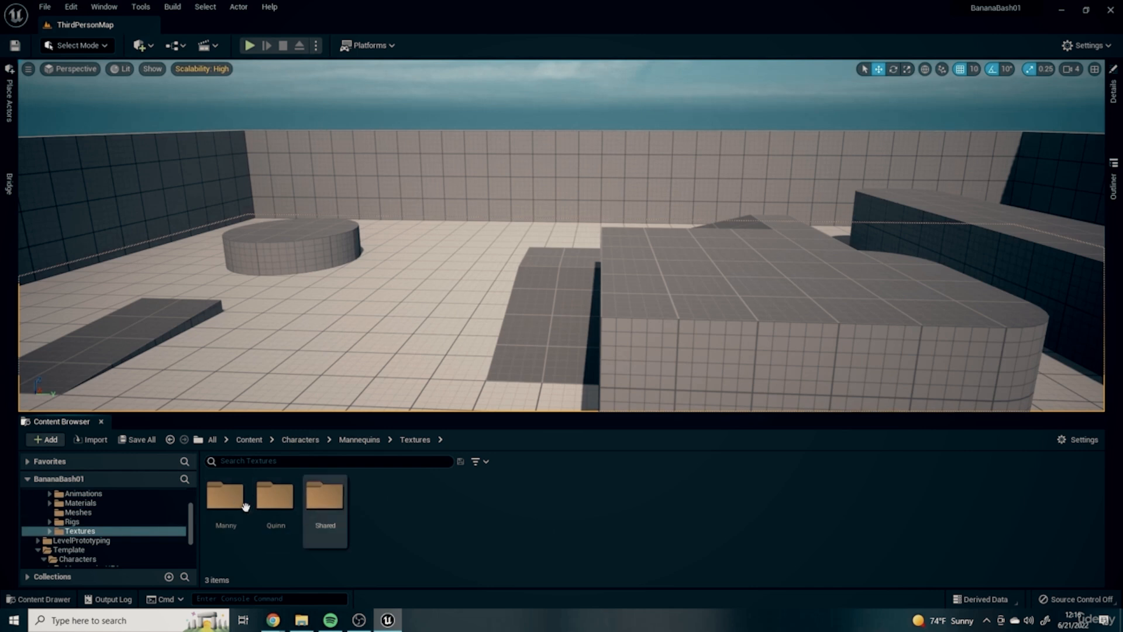
{"action": "double_click", "coordinate": [275, 497]}
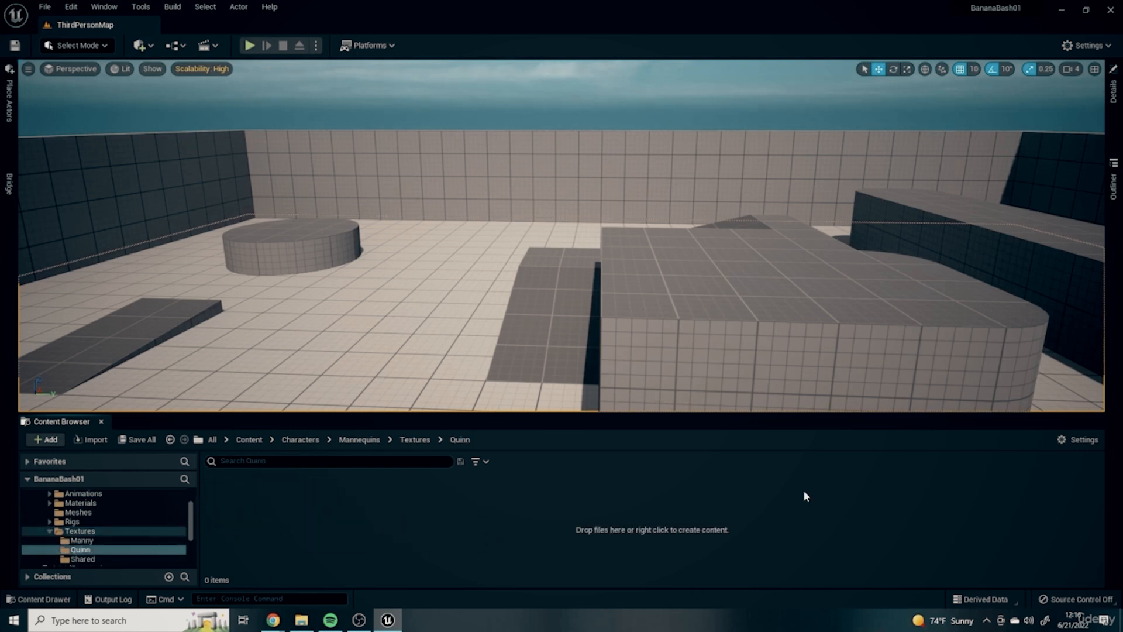
{"action": "left_click", "coordinate": [300, 440]}
{"action": "left_click", "coordinate": [249, 439]}
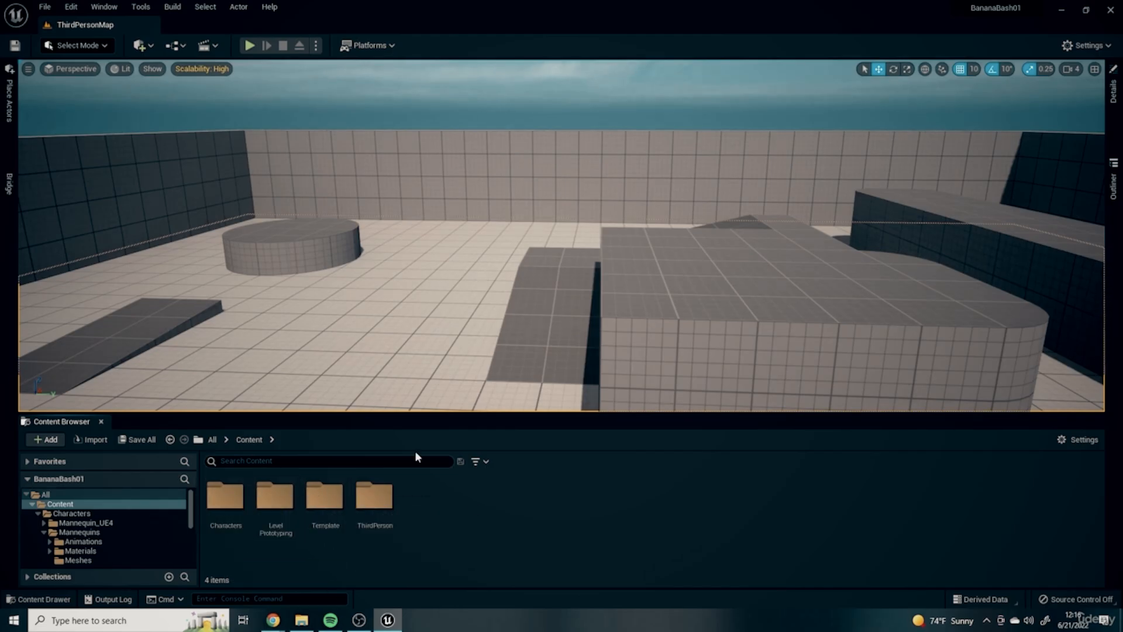
Save all assets and fix up the redirectors in the Content folder.
{"action": "left_click", "coordinate": [134, 440]}
{"action": "left_click", "coordinate": [655, 442]}
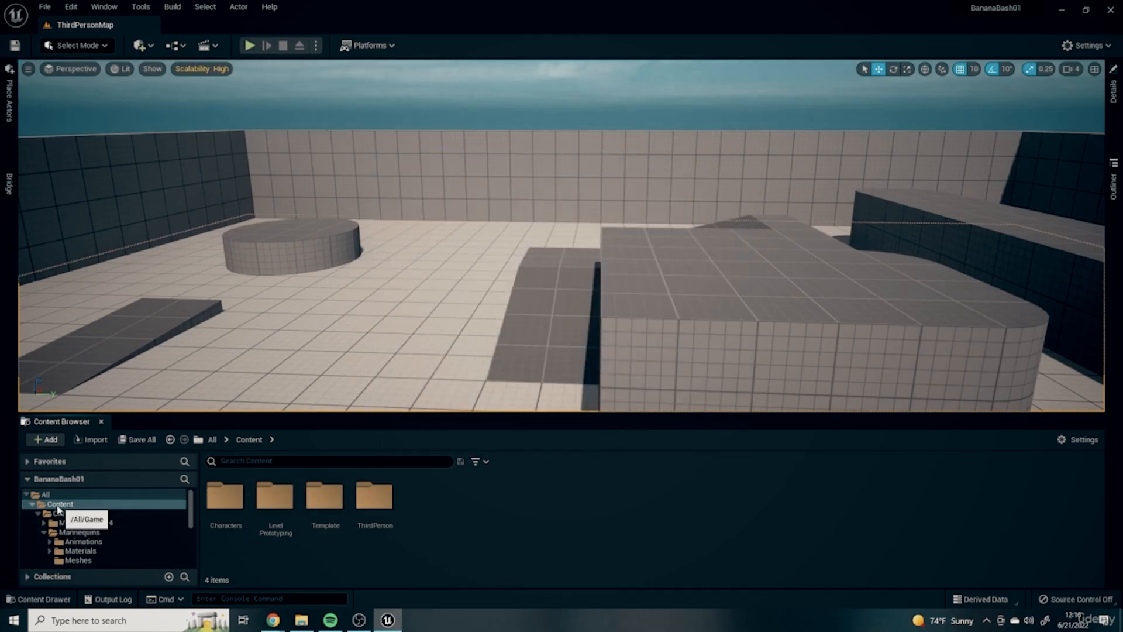
{"action": "right_click", "coordinate": [58, 503]}
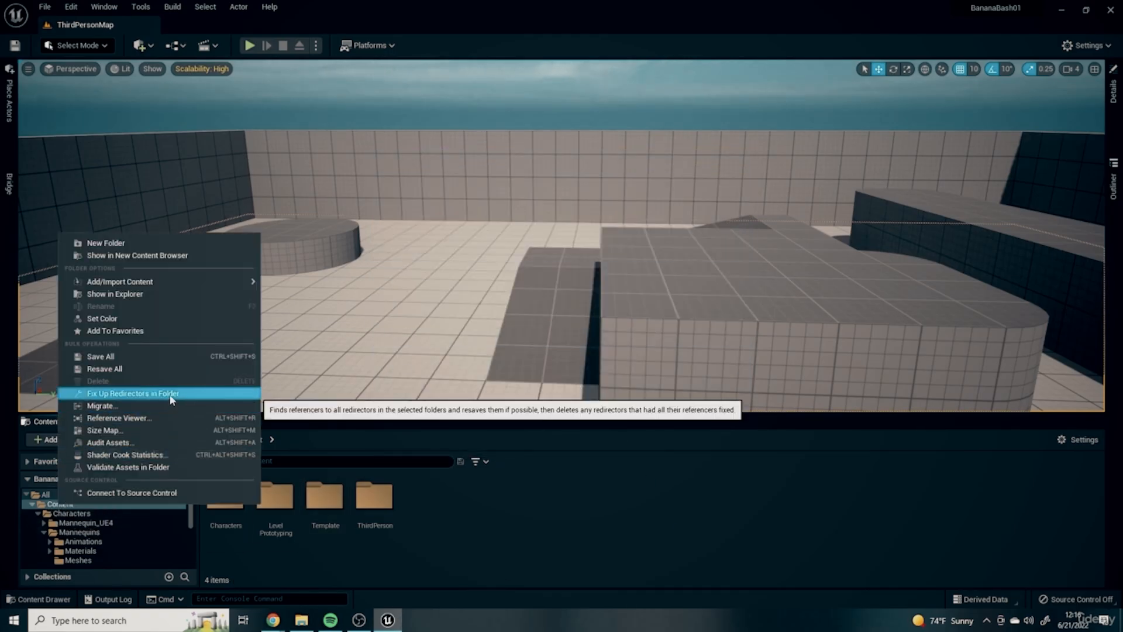
{"action": "left_click", "coordinate": [146, 393]}
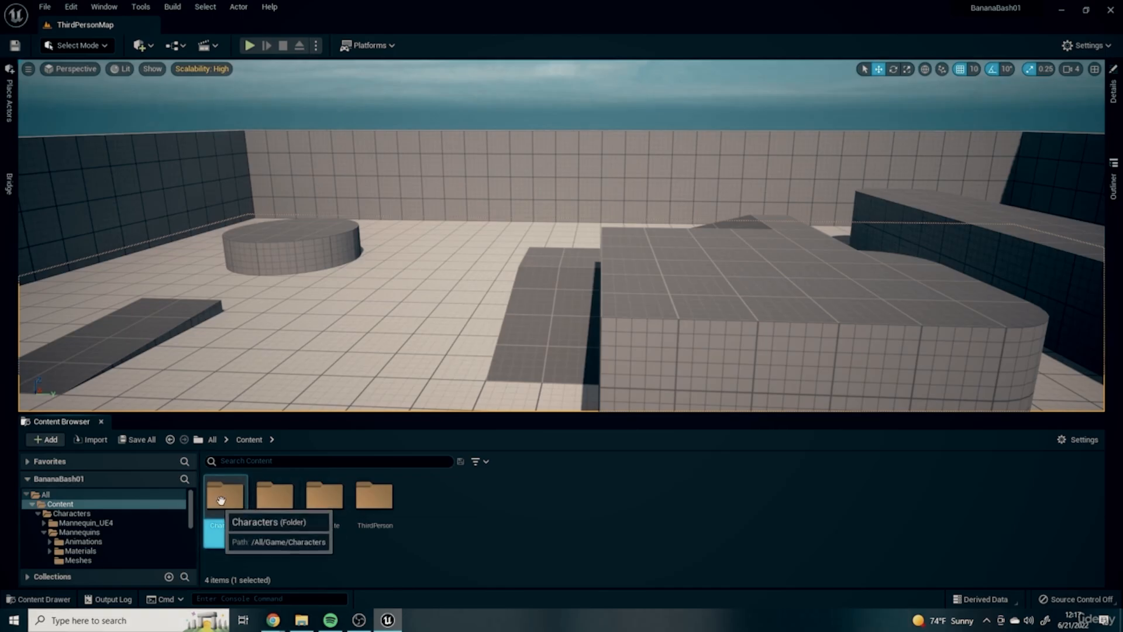
{"action": "left_click", "coordinate": [627, 560]}
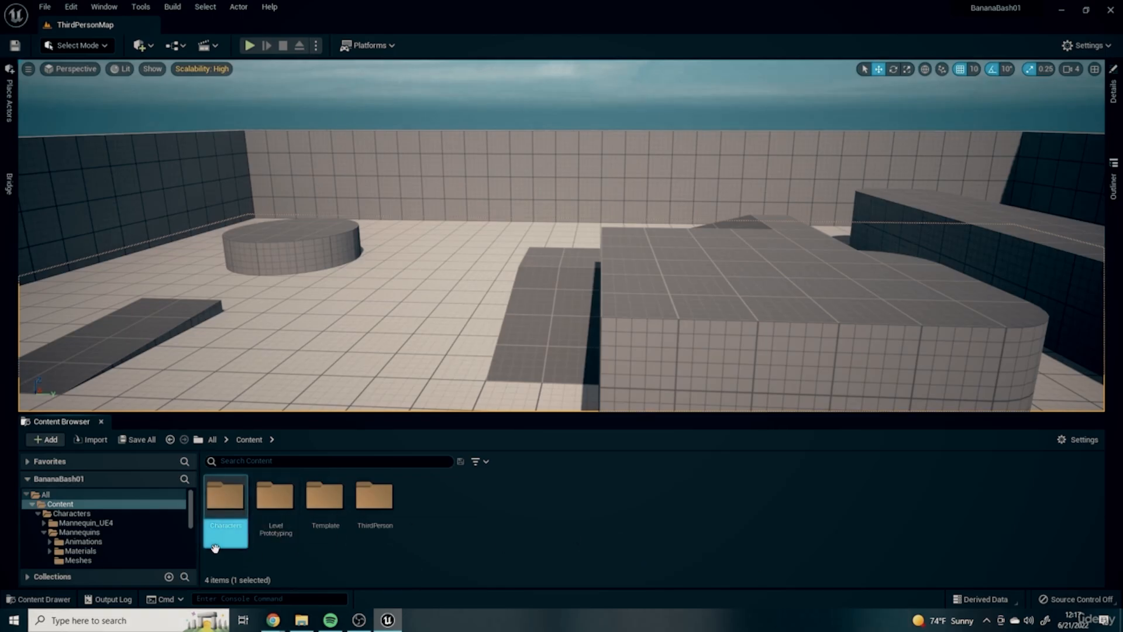
{"action": "left_click", "coordinate": [495, 478]}
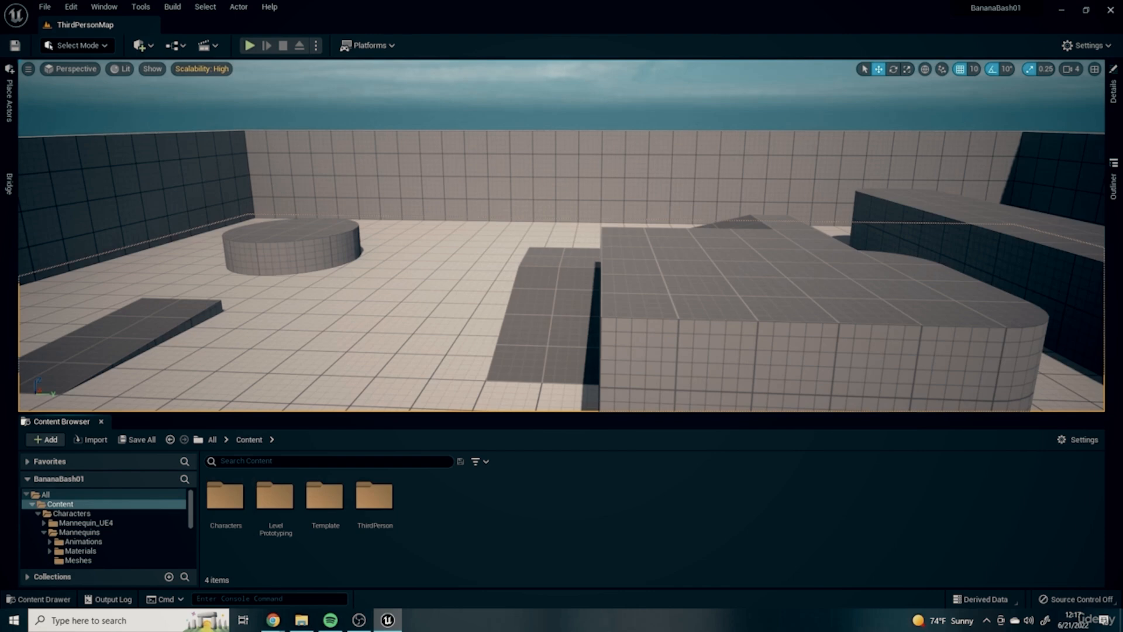
Close the Unreal Editor and switch to the GameDesignCourse folder in File Explorer.
{"action": "left_click", "coordinate": [1110, 10]}
{"action": "left_click", "coordinate": [590, 439]}
{"action": "left_click", "coordinate": [301, 620]}
{"action": "left_click_drag", "start_coordinate": [754, 90], "coordinate": [675, 72]}
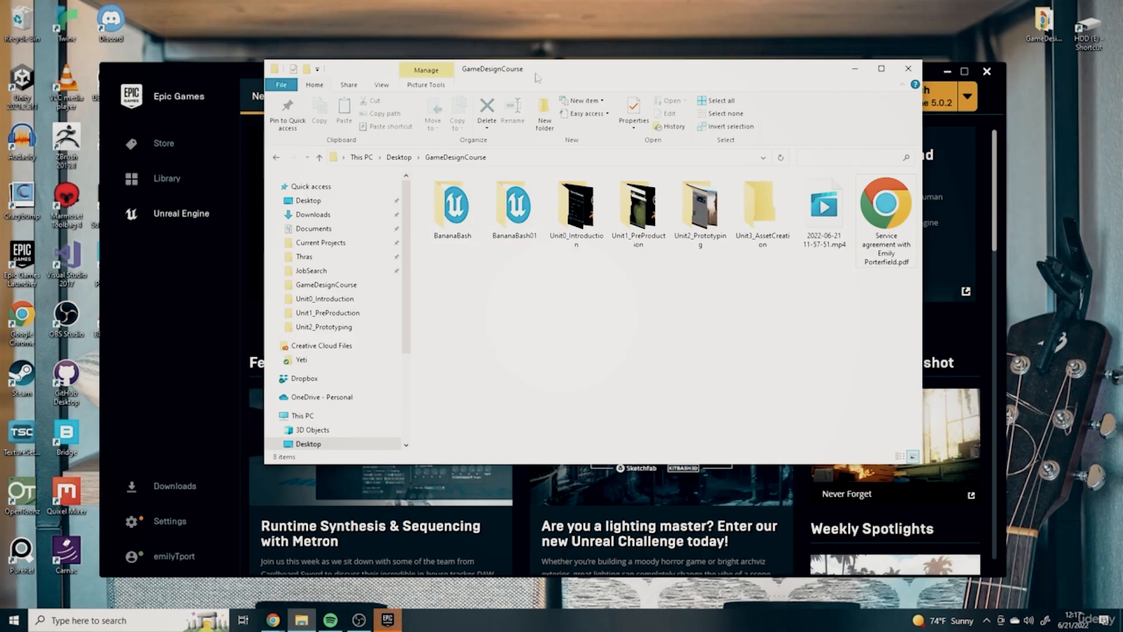
Open the BananaBash01 project folder and reposition its window over the Epic Games Launcher.
{"action": "double_click", "coordinate": [510, 201]}
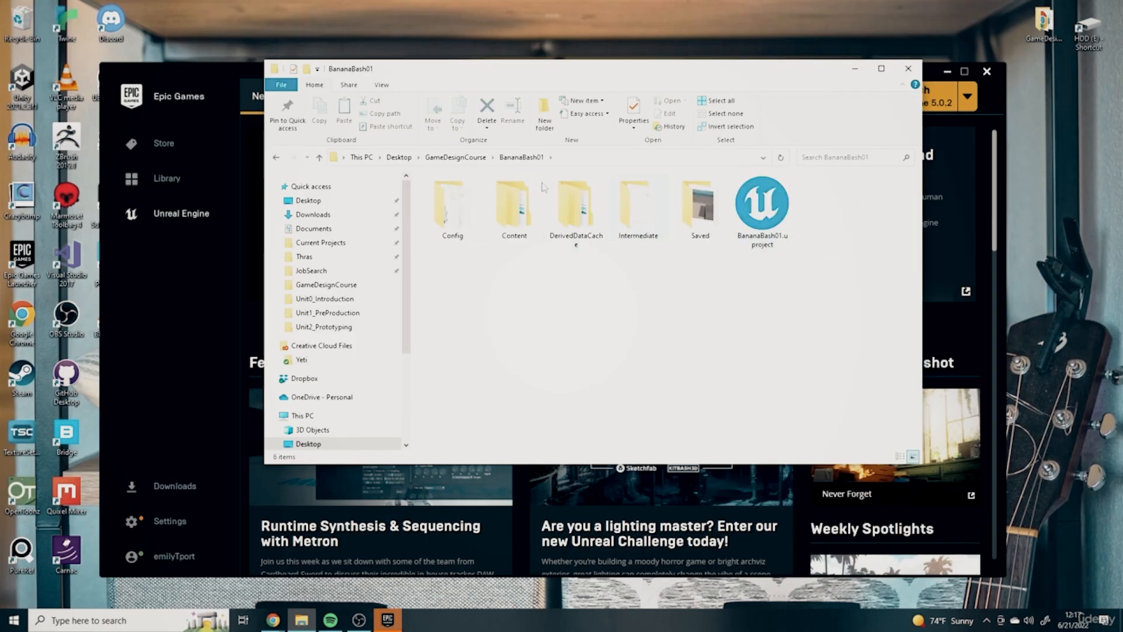
{"action": "left_click", "coordinate": [475, 158]}
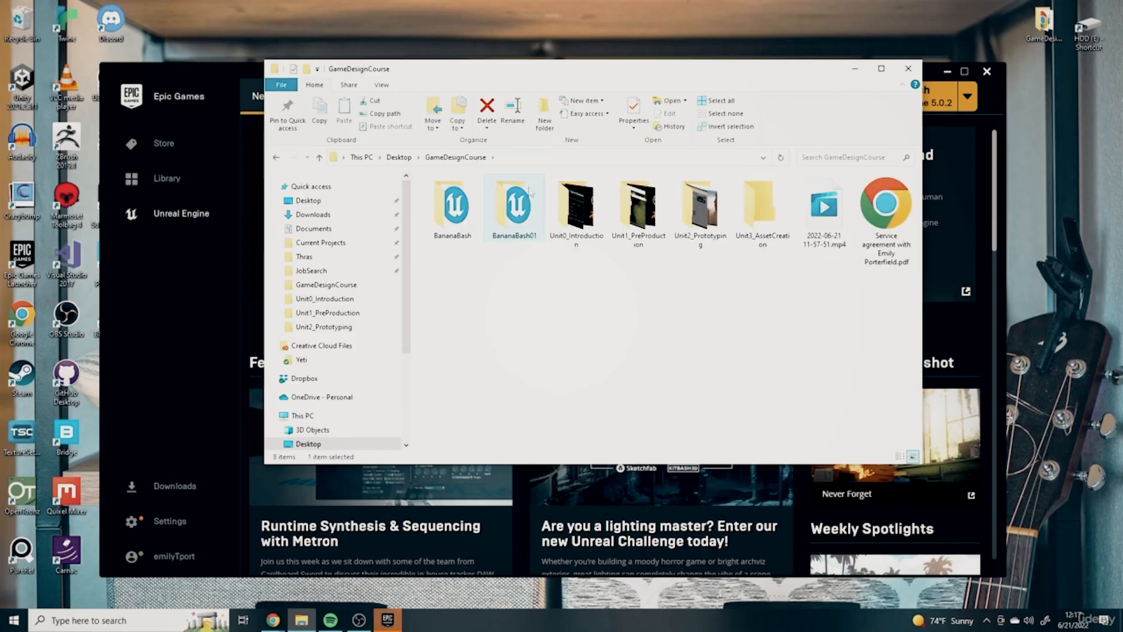
{"action": "double_click", "coordinate": [501, 209]}
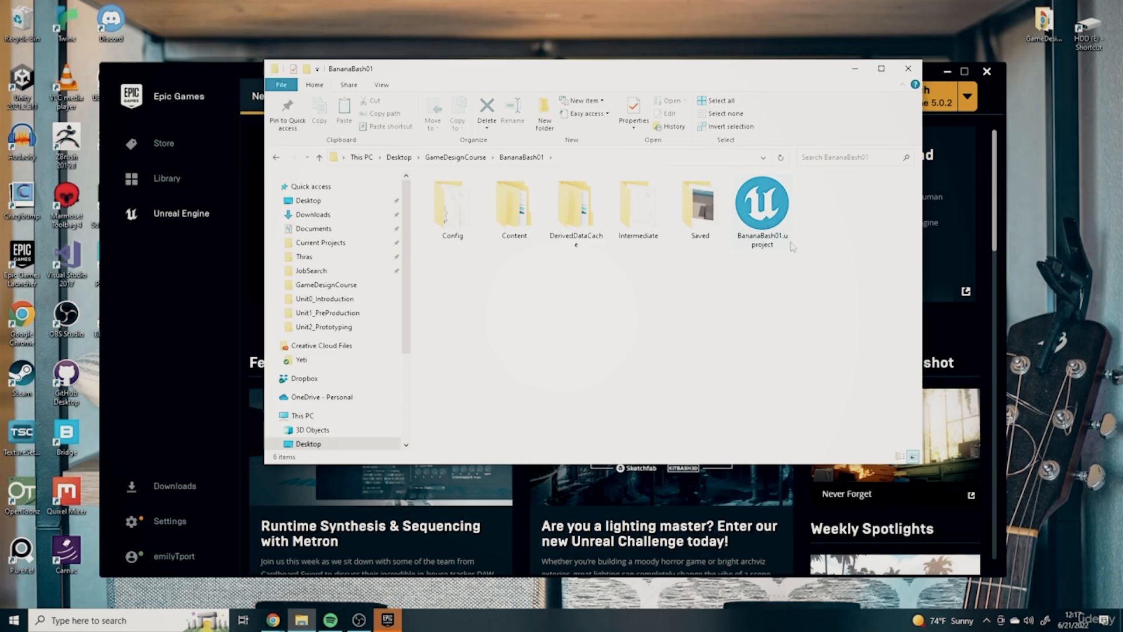
{"action": "left_click_drag", "start_coordinate": [763, 84], "coordinate": [745, 278]}
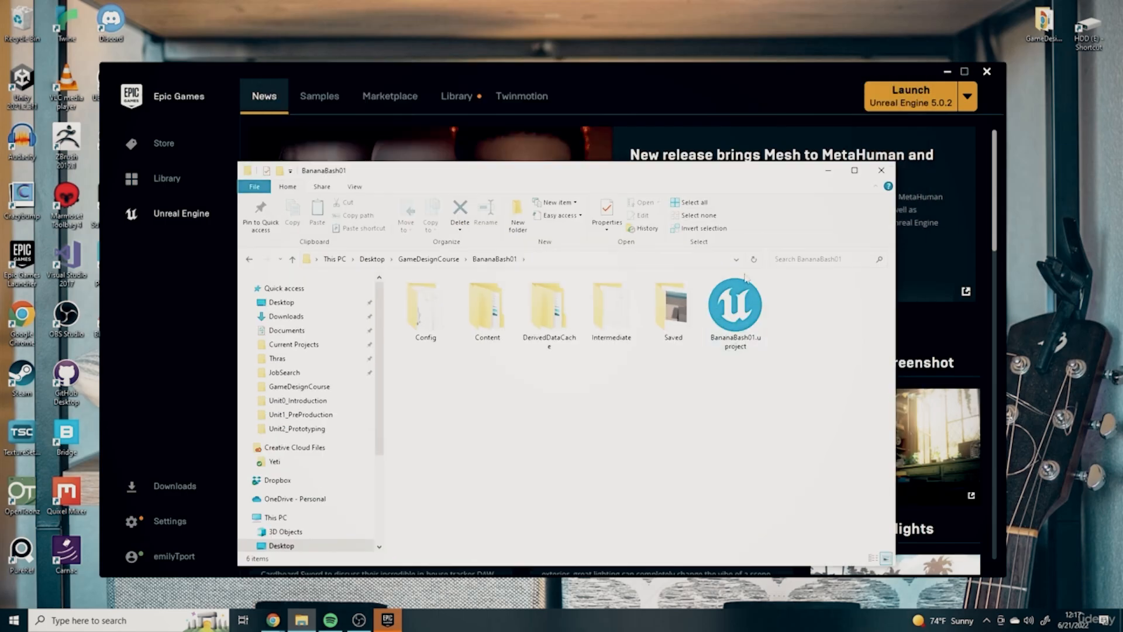
{"action": "left_click_drag", "start_coordinate": [741, 187], "coordinate": [749, 108]}
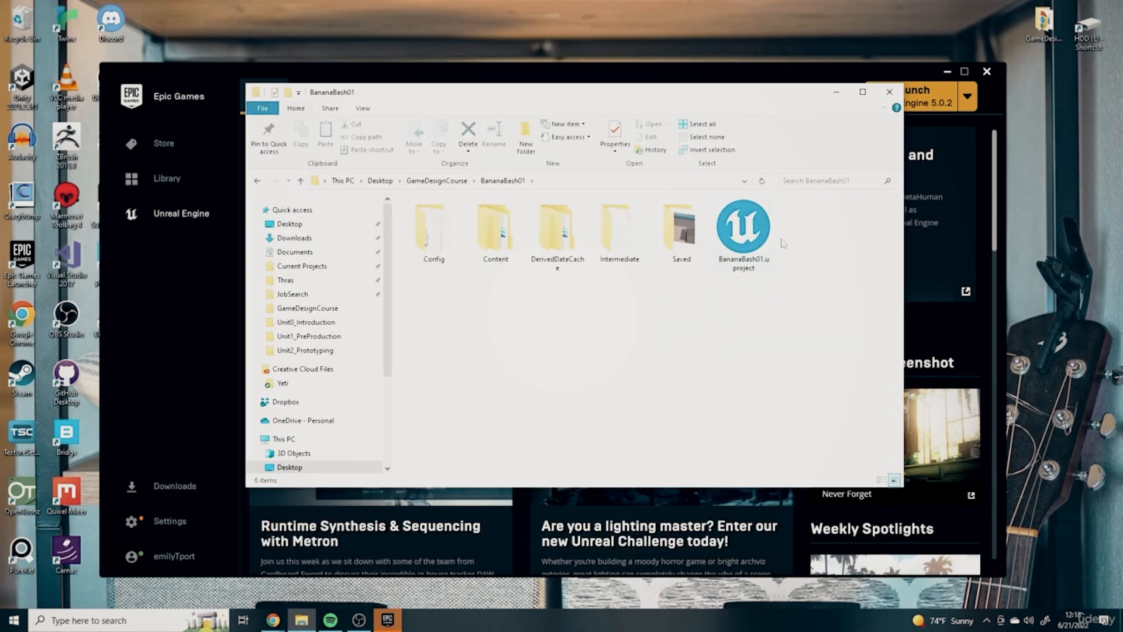
Delete the leftover Characters folder from the project's Content folder in File Explorer and return to the BananaBash01 folder.
{"action": "double_click", "coordinate": [496, 229]}
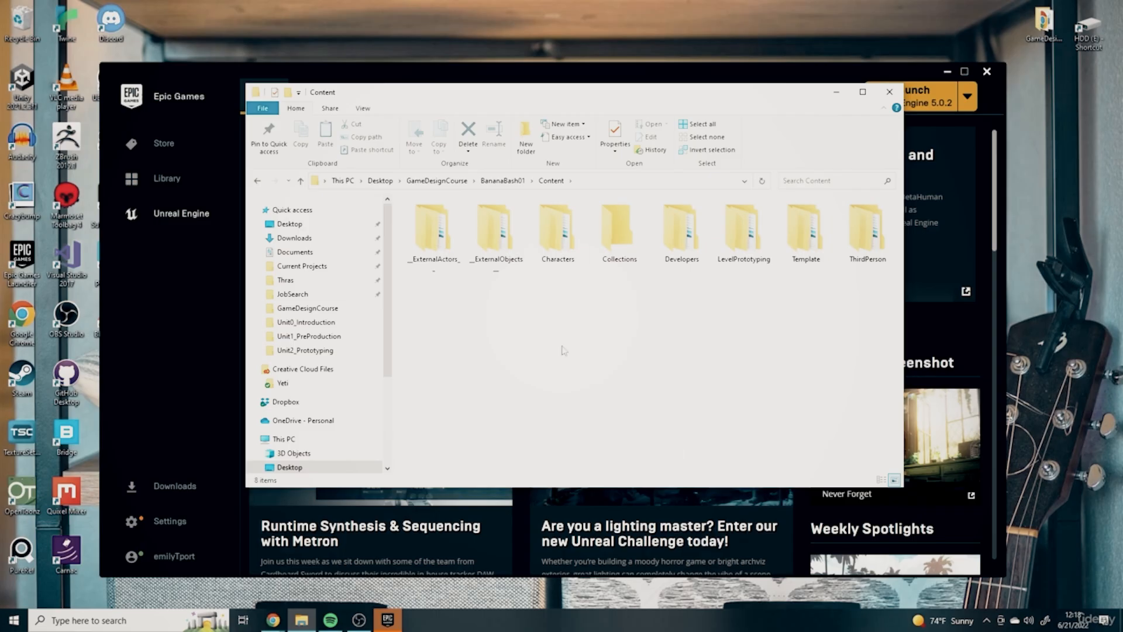
{"action": "double_click", "coordinate": [570, 229]}
{"action": "left_click", "coordinate": [558, 182]}
{"action": "right_click", "coordinate": [560, 242]}
{"action": "left_click", "coordinate": [423, 543]}
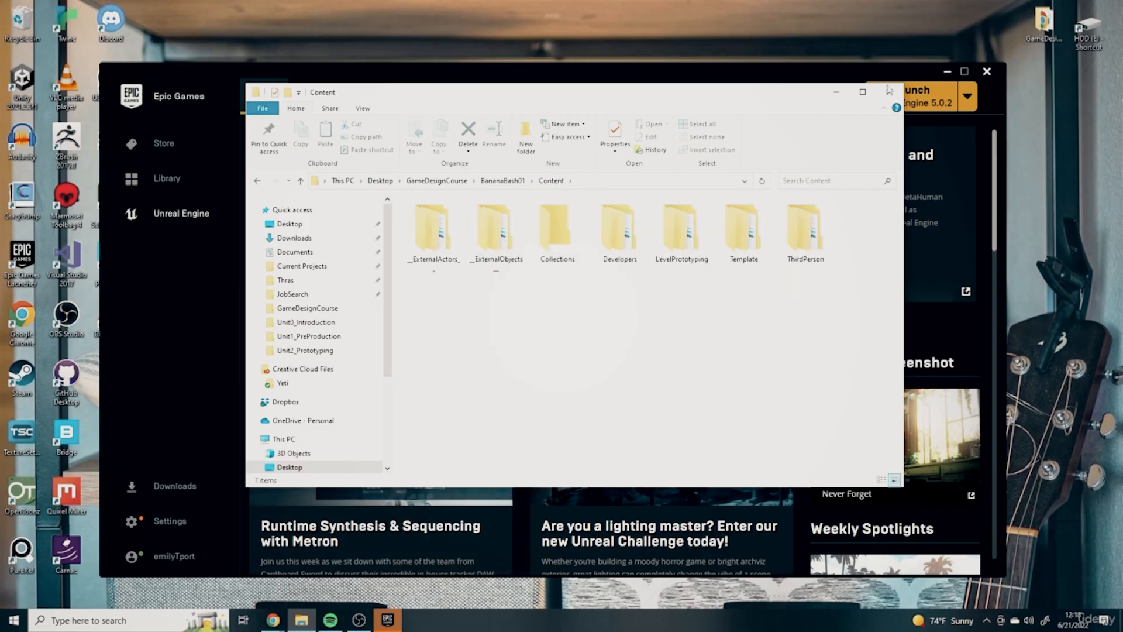
{"action": "left_click", "coordinate": [485, 182]}
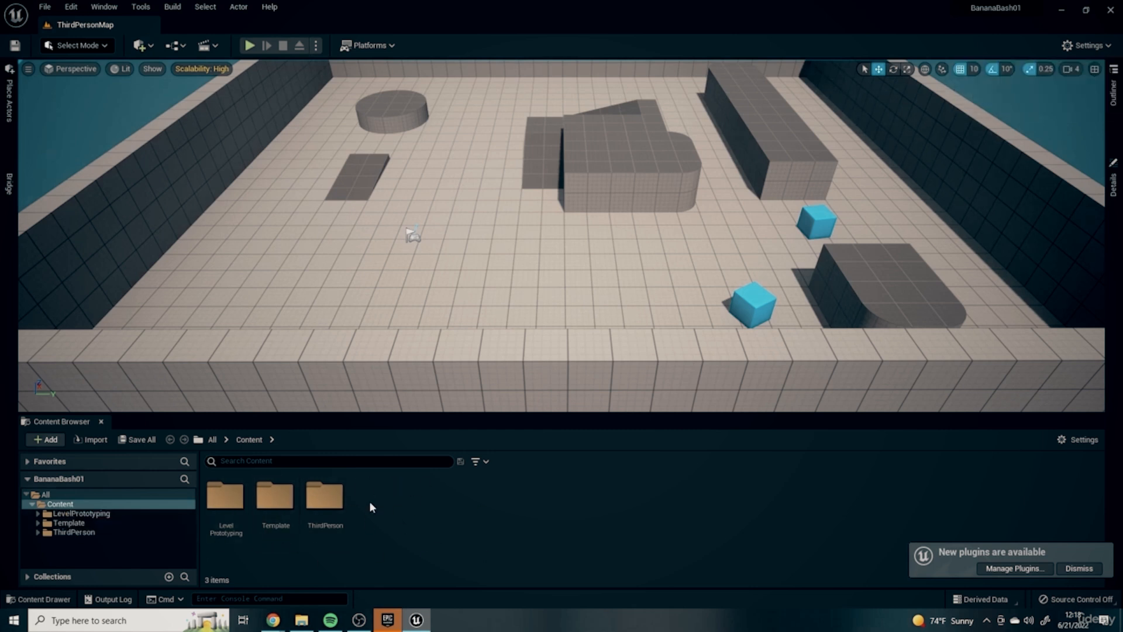
Examine the Template folder down to Characters > Mannequin_UE4 > Animations in the reopened project, and return to Content.
{"action": "double_click", "coordinate": [275, 496]}
{"action": "double_click", "coordinate": [240, 497]}
{"action": "double_click", "coordinate": [241, 497]}
{"action": "double_click", "coordinate": [241, 497]}
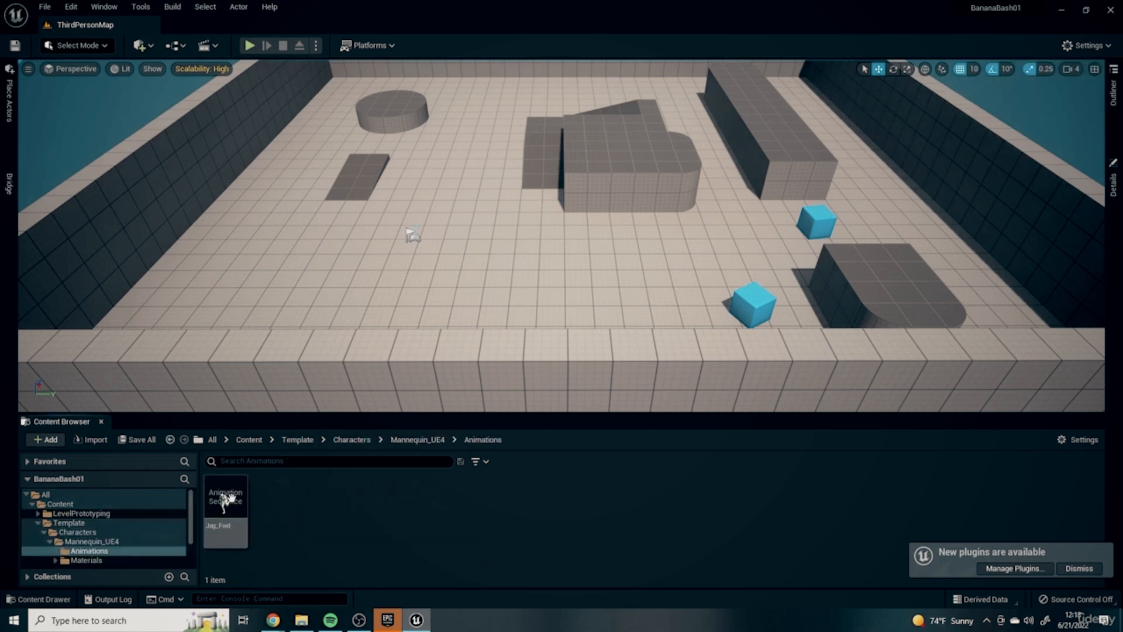
{"action": "left_click", "coordinate": [297, 439]}
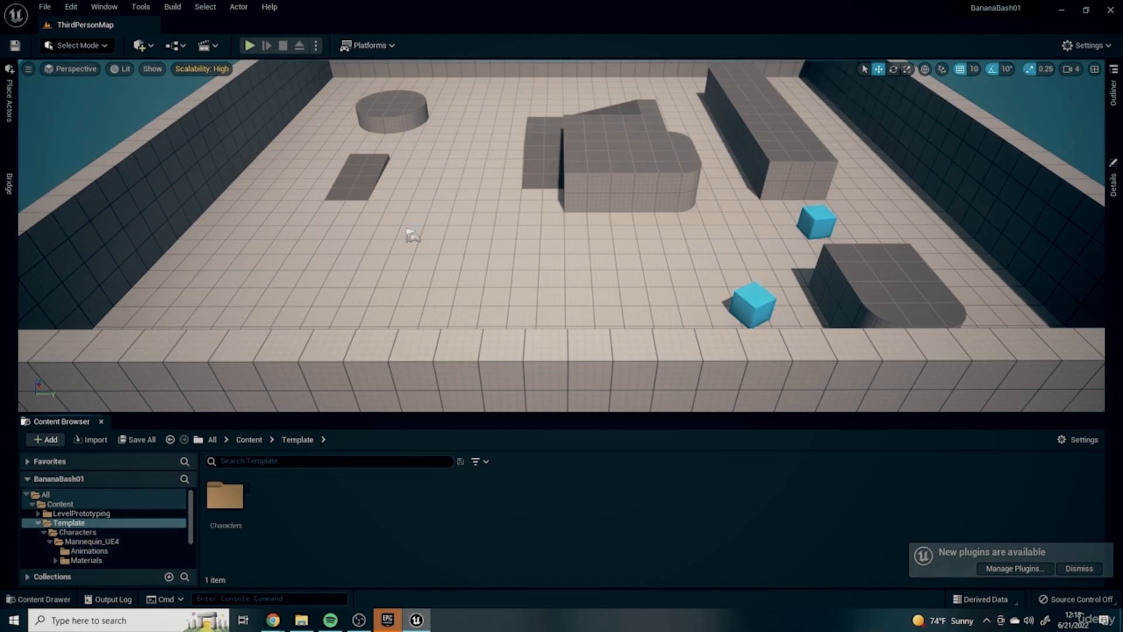
{"action": "left_click", "coordinate": [250, 439]}
Move the ThirdPerson and LevelPrototyping folders into the Template folder.
{"action": "left_click_drag", "start_coordinate": [539, 414], "coordinate": [556, 388]}
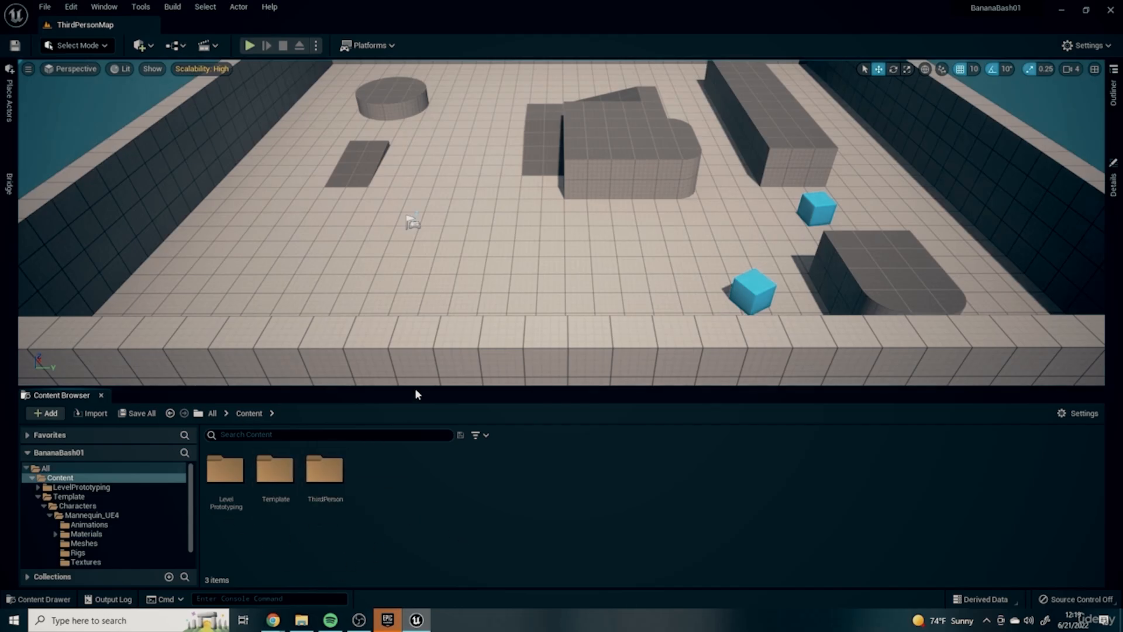
{"action": "left_click_drag", "start_coordinate": [325, 473], "coordinate": [283, 472]}
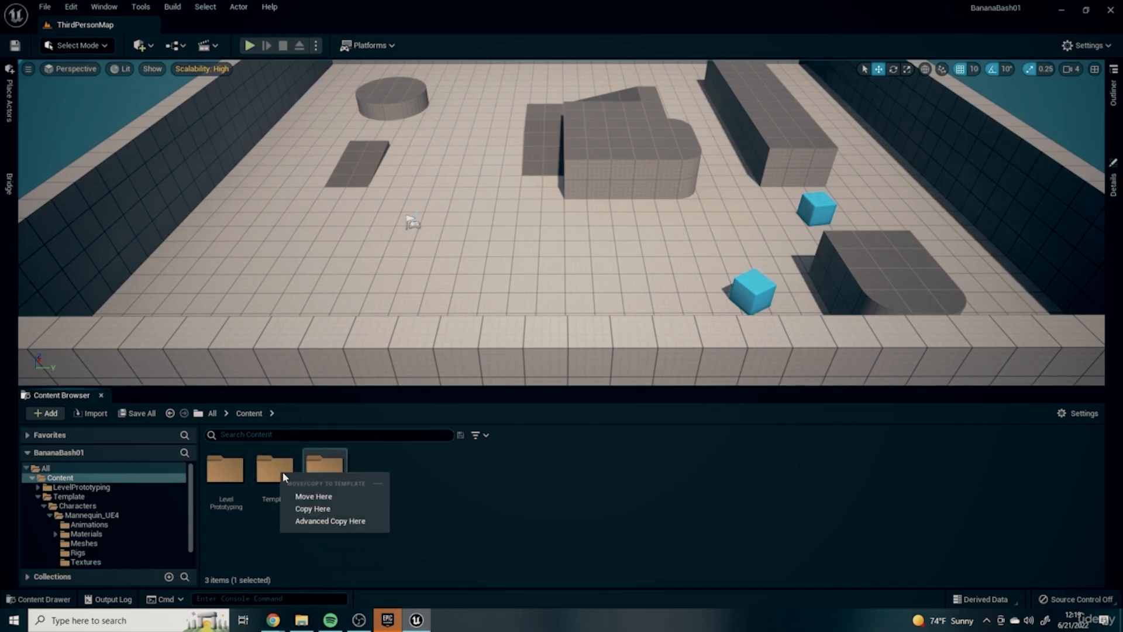
{"action": "left_click", "coordinate": [307, 494]}
{"action": "left_click", "coordinate": [655, 361]}
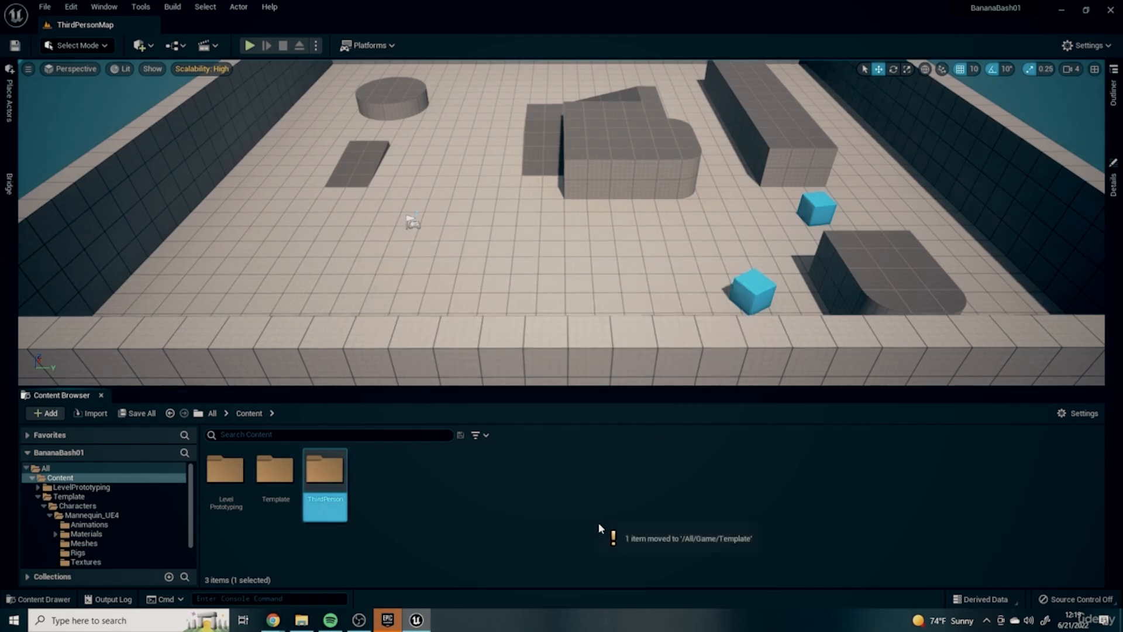
{"action": "left_click_drag", "start_coordinate": [225, 471], "coordinate": [277, 474]}
{"action": "left_click_drag", "start_coordinate": [277, 474], "coordinate": [277, 474]}
{"action": "left_click", "coordinate": [303, 496]}
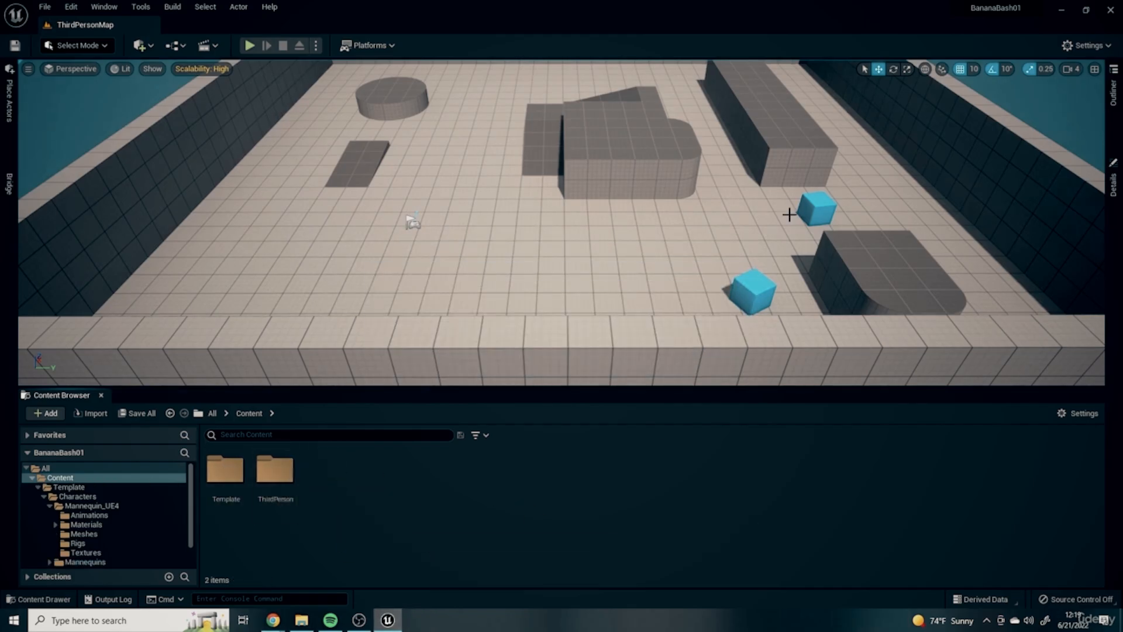
Check the original ThirdPerson > Maps folder for remaining assets, return to Content, and fix up its redirectors.
{"action": "double_click", "coordinate": [283, 468]}
{"action": "double_click", "coordinate": [285, 467]}
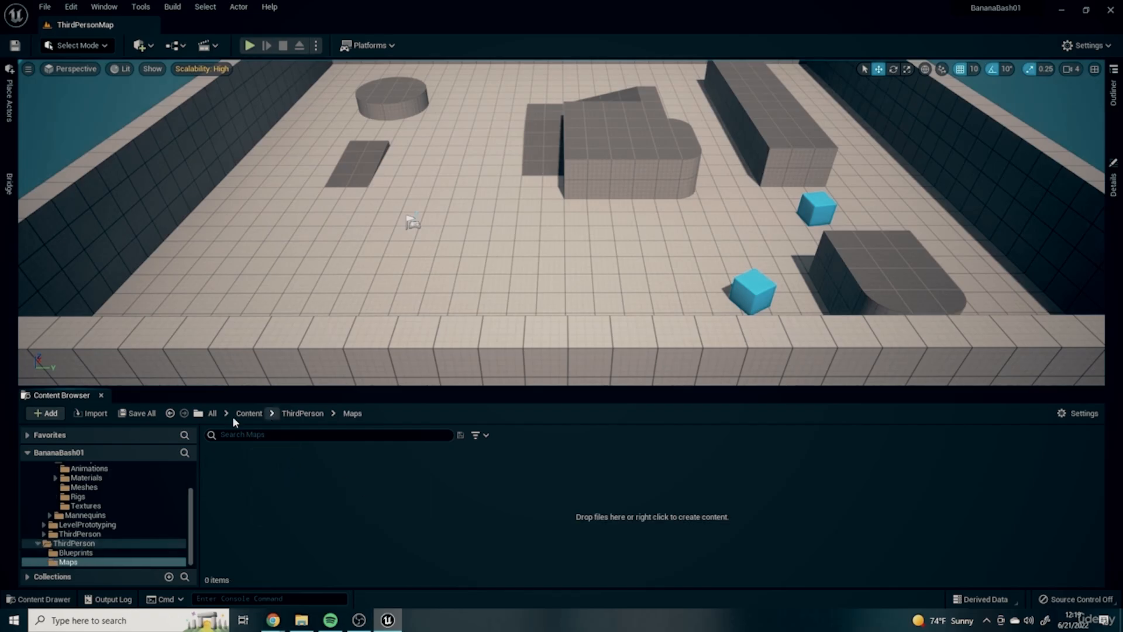
{"action": "left_click", "coordinate": [241, 414]}
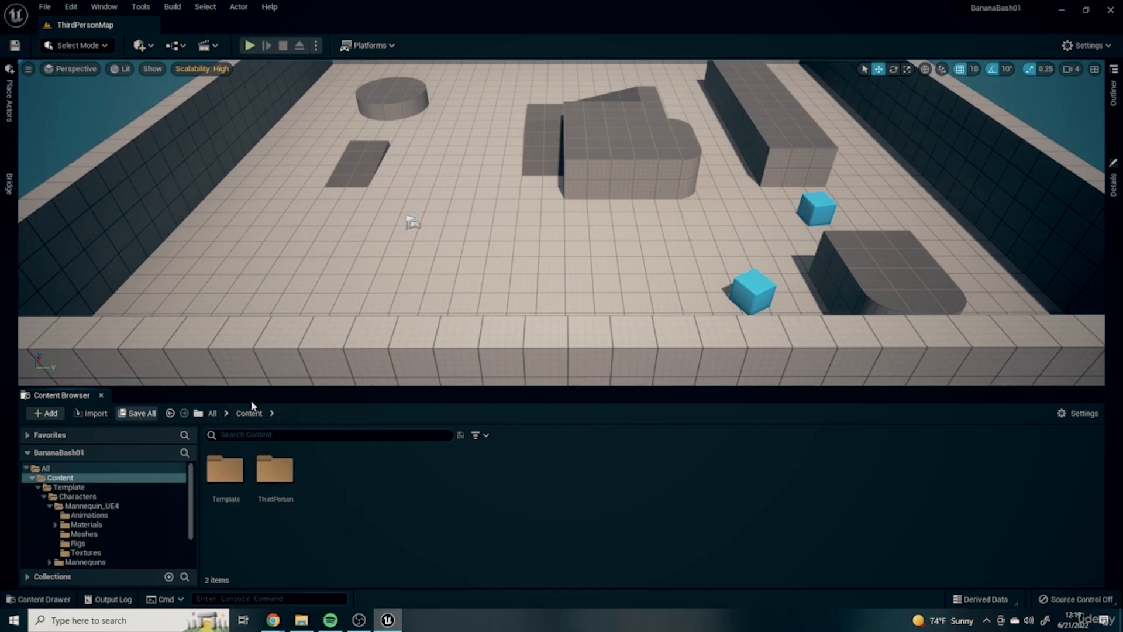
{"action": "right_click", "coordinate": [68, 478]}
{"action": "left_click", "coordinate": [165, 368]}
Delete the original ThirdPerson folder from Content and fix up the Content folder's redirectors again.
{"action": "left_click", "coordinate": [279, 475]}
{"action": "key", "text": "Delete"}
{"action": "left_click", "coordinate": [431, 545]}
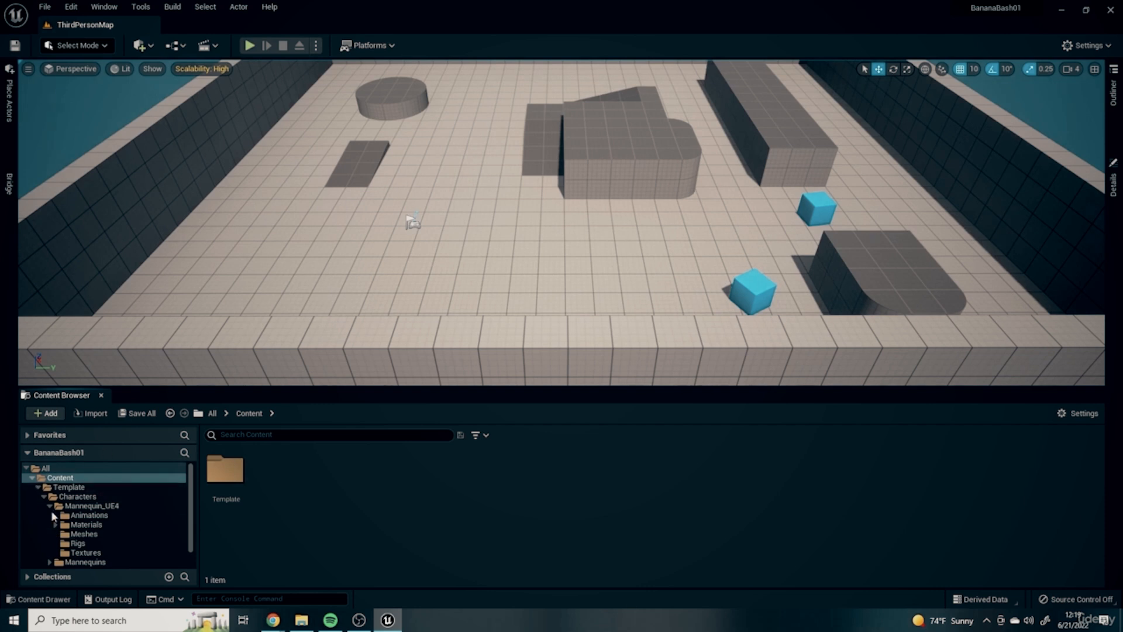
{"action": "right_click", "coordinate": [61, 478]}
{"action": "left_click", "coordinate": [146, 376]}
Bring up the project folder in File Explorer to check it, and minimize its window again.
{"action": "mouse_move", "coordinate": [353, 387]}
{"action": "left_mouse_down"}
{"action": "mouse_move", "coordinate": [354, 419]}
{"action": "mouse_move", "coordinate": [351, 390]}
{"action": "left_mouse_up"}
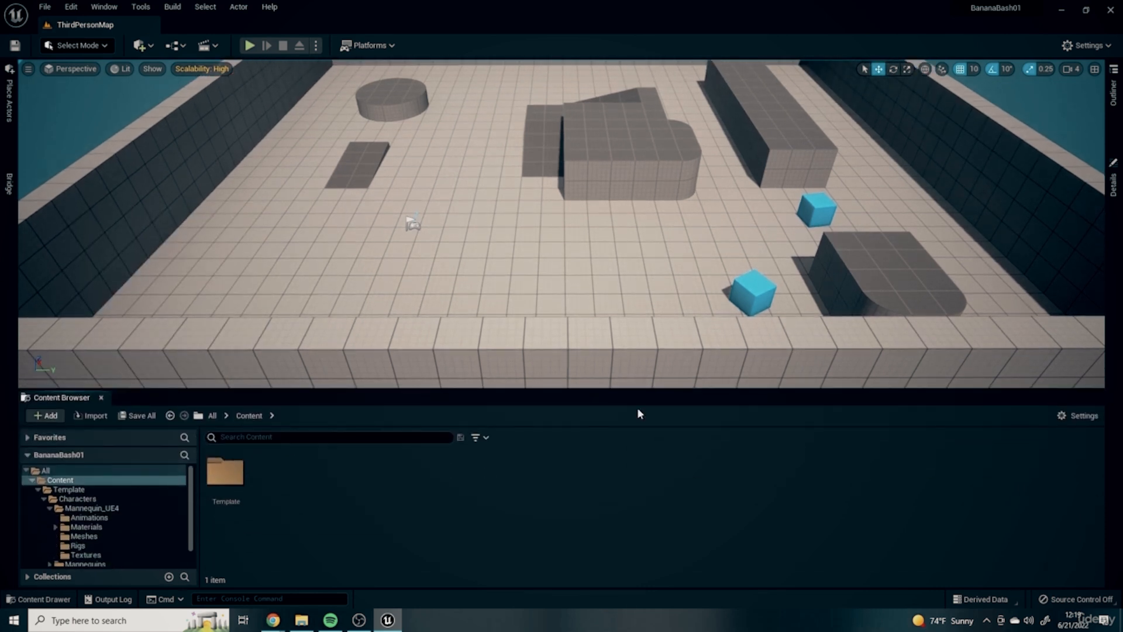
{"action": "left_click", "coordinate": [301, 620]}
{"action": "left_click", "coordinate": [837, 92]}
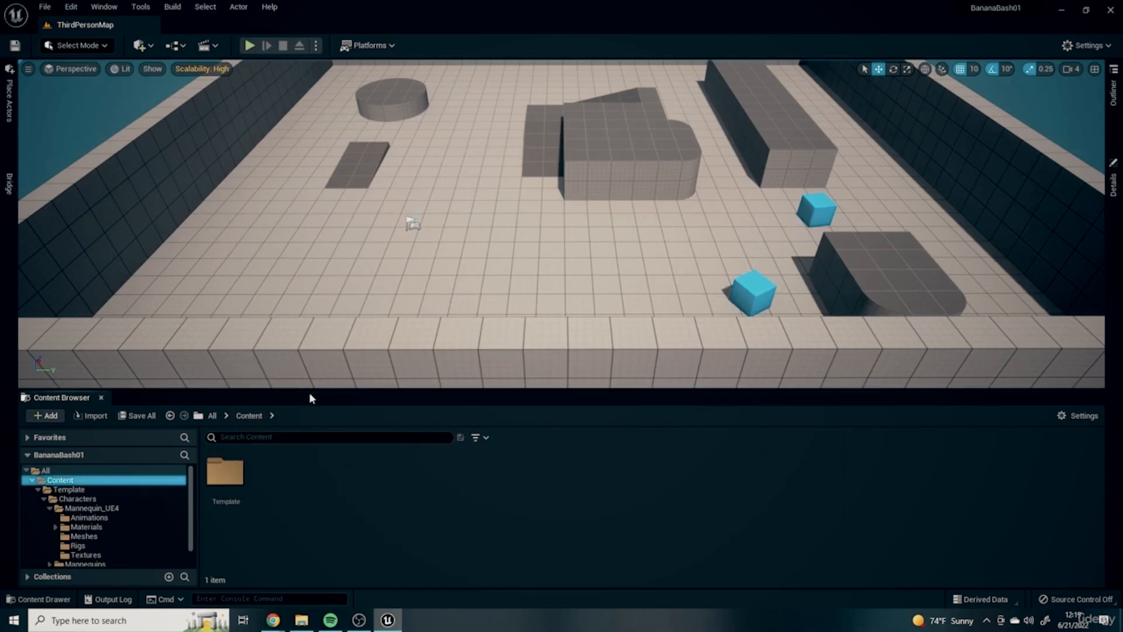
Collapse the Characters folder in the tree, examine Template > ThirdPerson > Blueprints, and return to Template.
{"action": "left_click_drag", "start_coordinate": [332, 388], "coordinate": [341, 401]}
{"action": "left_click", "coordinate": [44, 511]}
{"action": "double_click", "coordinate": [237, 487]}
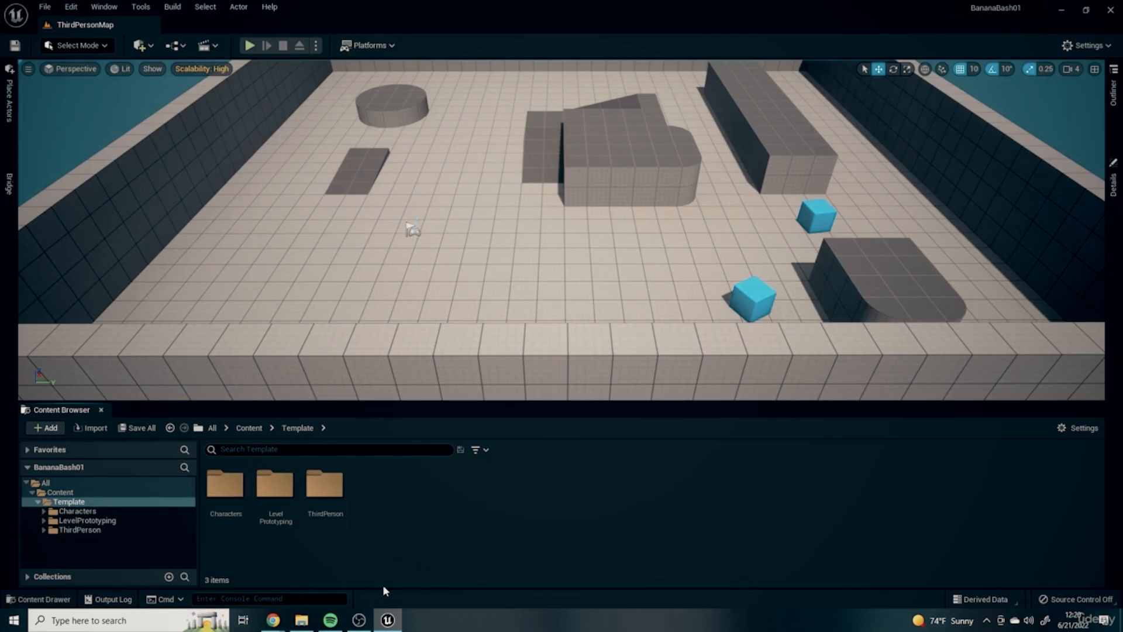
{"action": "double_click", "coordinate": [325, 485]}
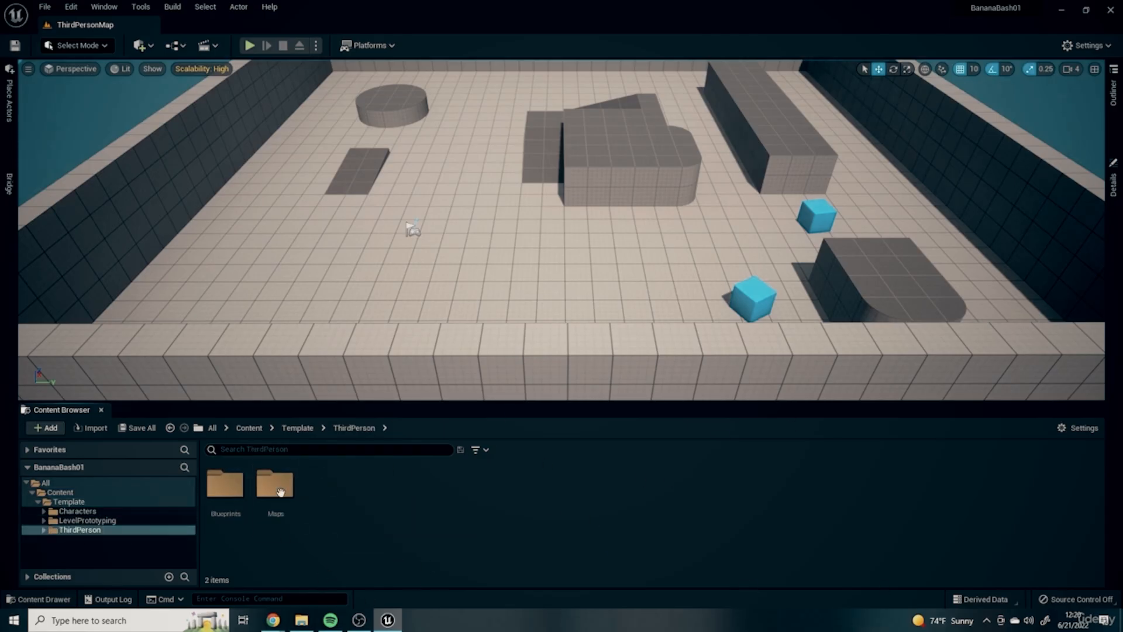
{"action": "double_click", "coordinate": [225, 484]}
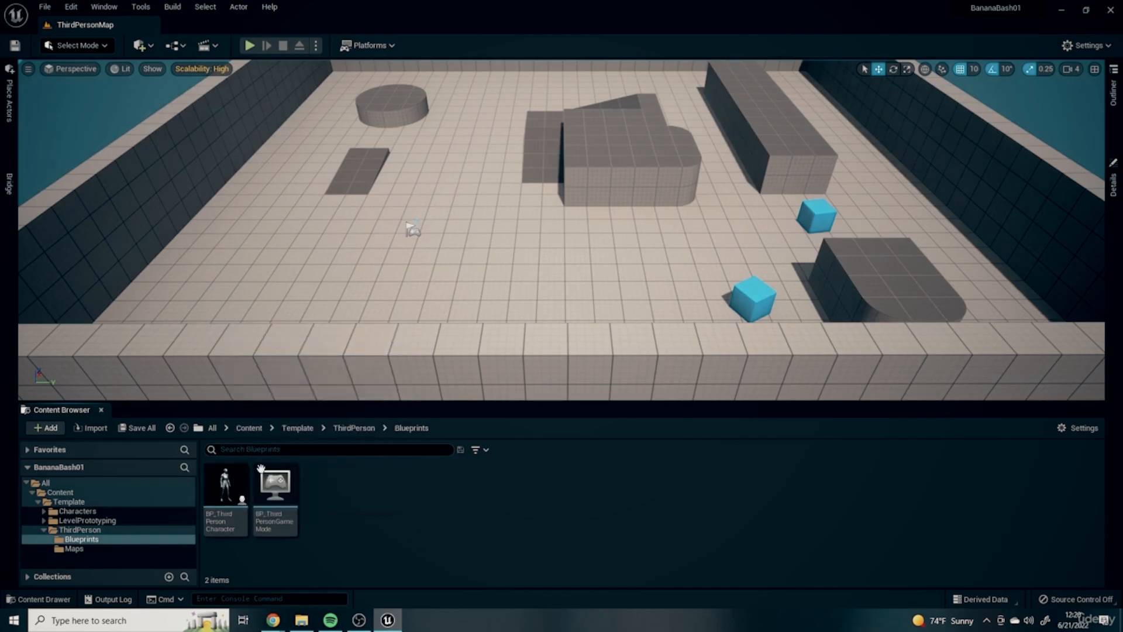
{"action": "left_click", "coordinate": [298, 427]}
Open the BP_ThirdPersonCharacter blueprint from Template > ThirdPerson > Blueprints and narrow its Details panel to enlarge the Event Graph.
{"action": "left_click", "coordinate": [328, 489]}
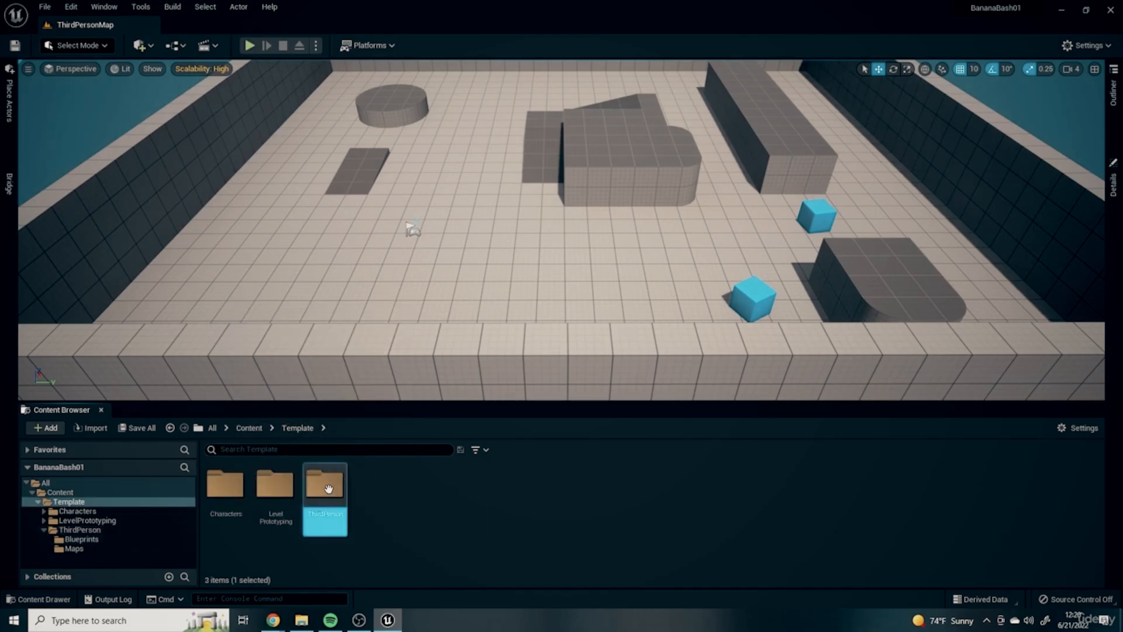
{"action": "double_click", "coordinate": [328, 489]}
{"action": "double_click", "coordinate": [224, 484]}
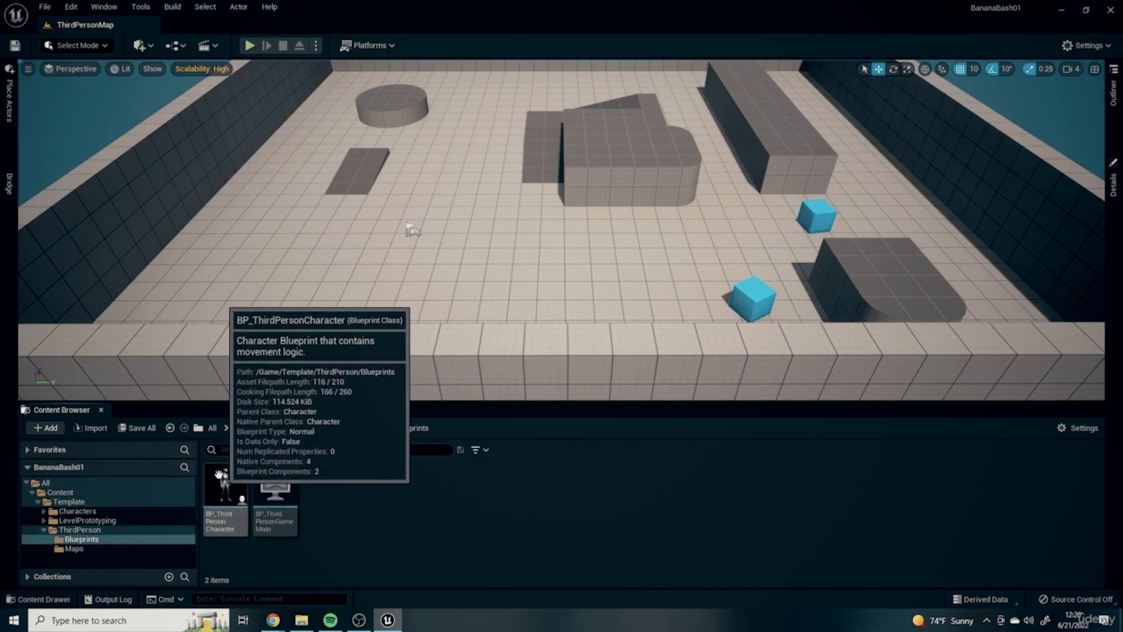
{"action": "double_click", "coordinate": [221, 479]}
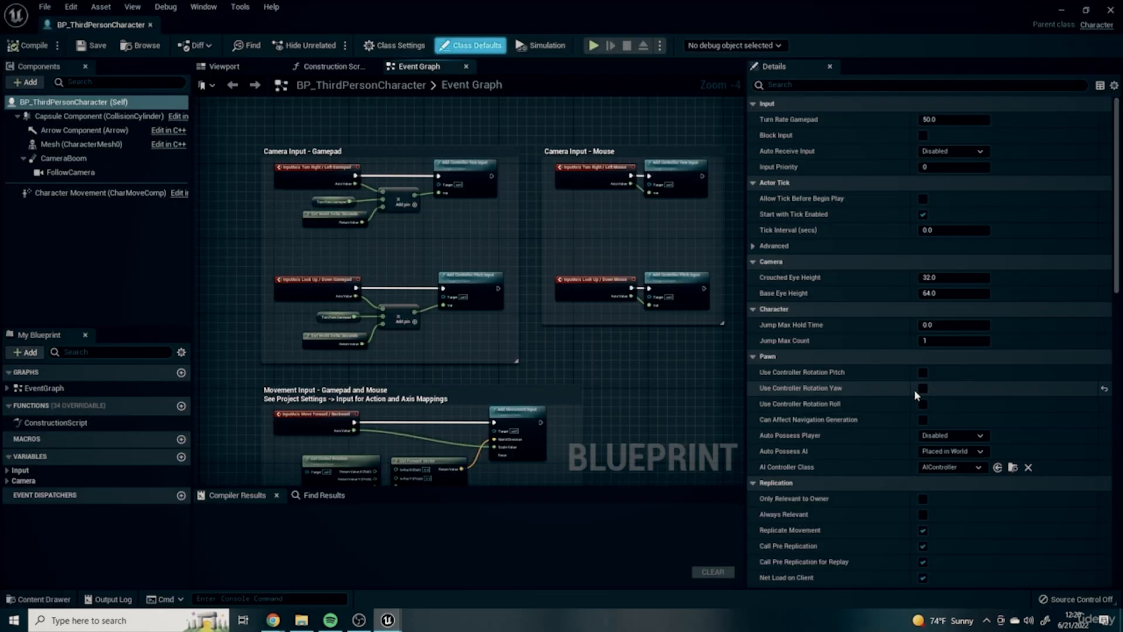
{"action": "right_click_drag", "start_coordinate": [612, 369], "coordinate": [658, 387]}
{"action": "left_click_drag", "start_coordinate": [747, 314], "coordinate": [882, 320]}
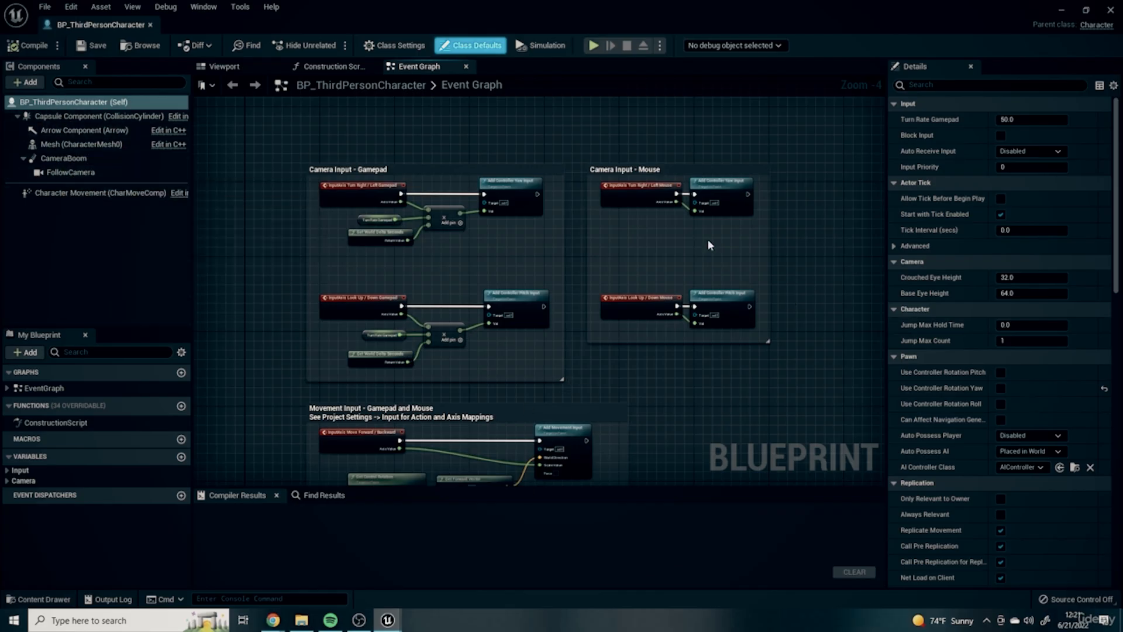
Show the character in the blueprint's Viewport and examine the Capsule Component's collision shape up close.
{"action": "left_click", "coordinate": [226, 67]}
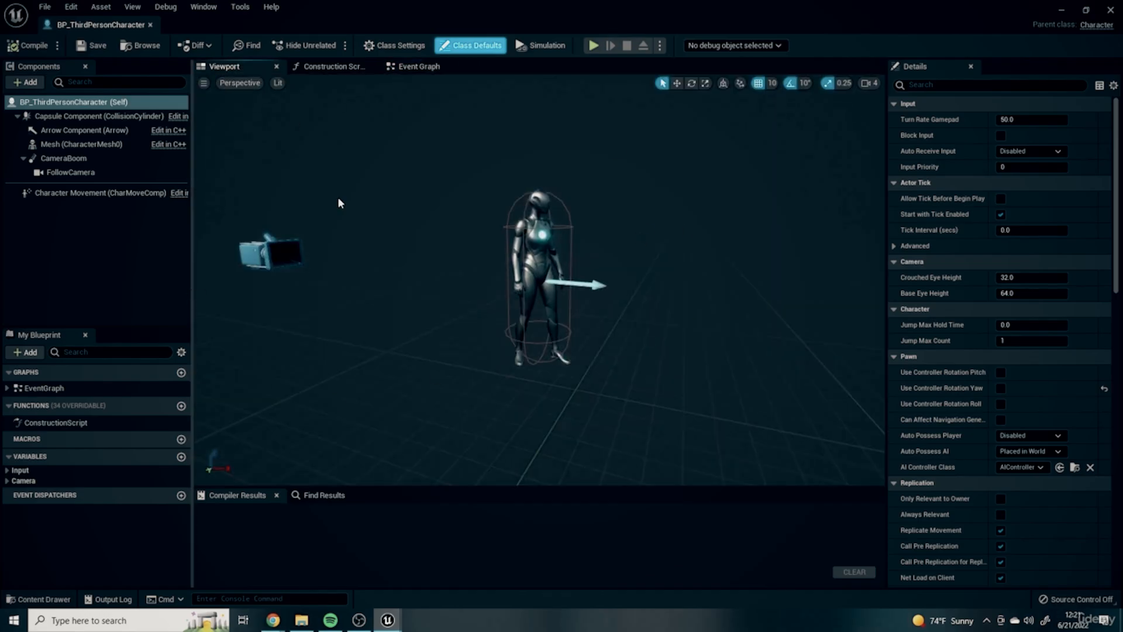
{"action": "scroll", "coordinate": [454, 253], "scroll_direction": "up", "scroll_amount": 3}
{"action": "scroll", "coordinate": [457, 257], "scroll_direction": "down", "scroll_amount": 6}
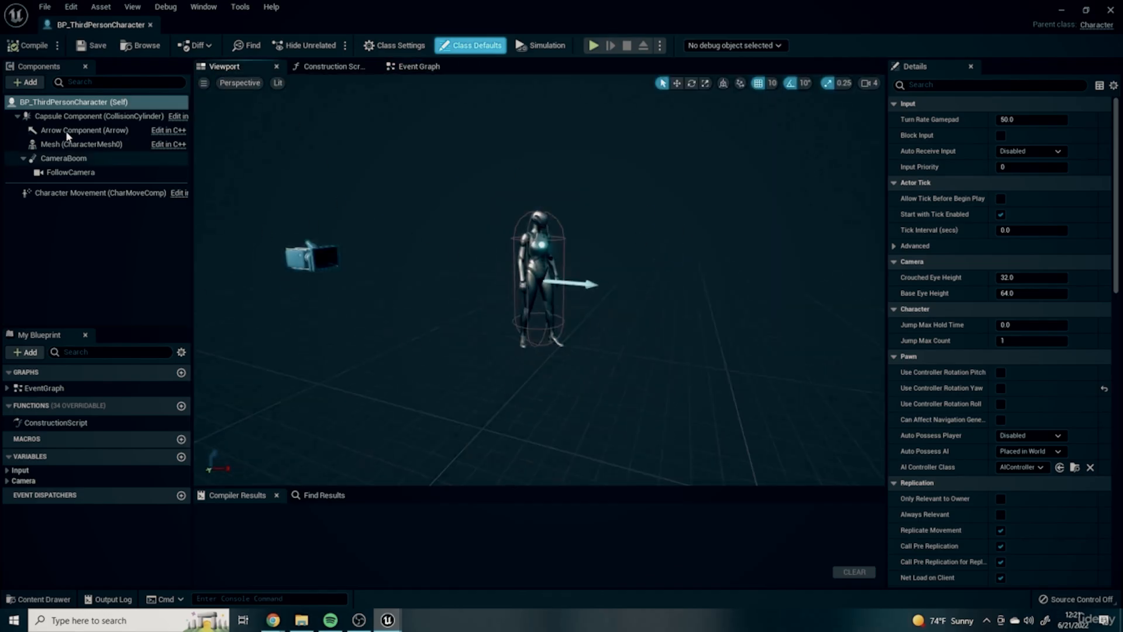
{"action": "left_click", "coordinate": [93, 116]}
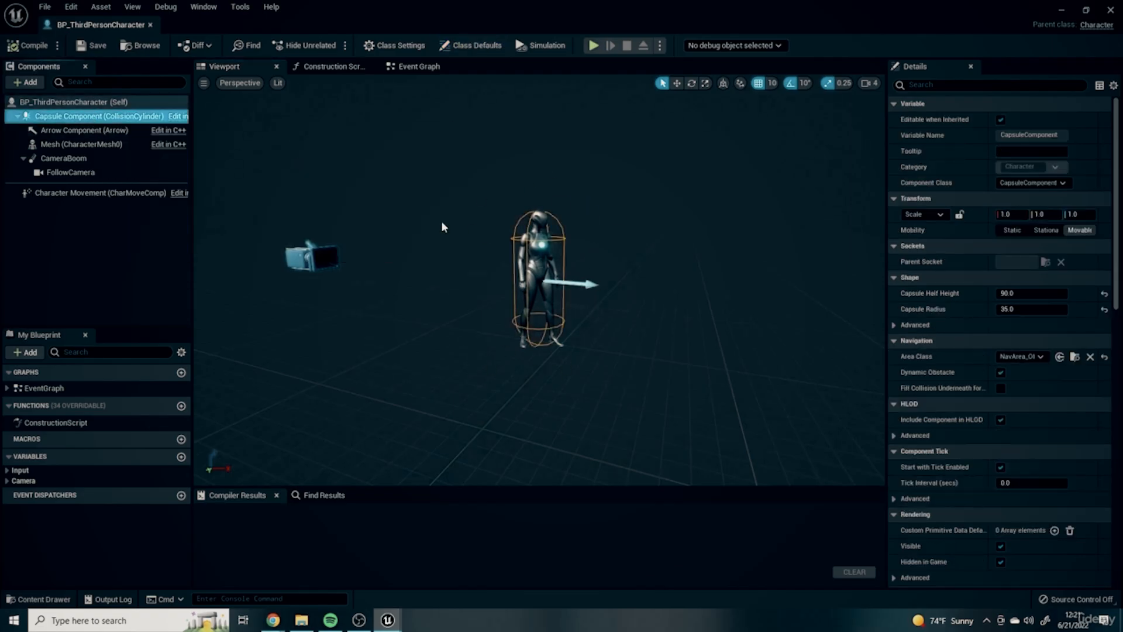
{"action": "scroll", "coordinate": [616, 209], "scroll_direction": "up", "scroll_amount": 3}
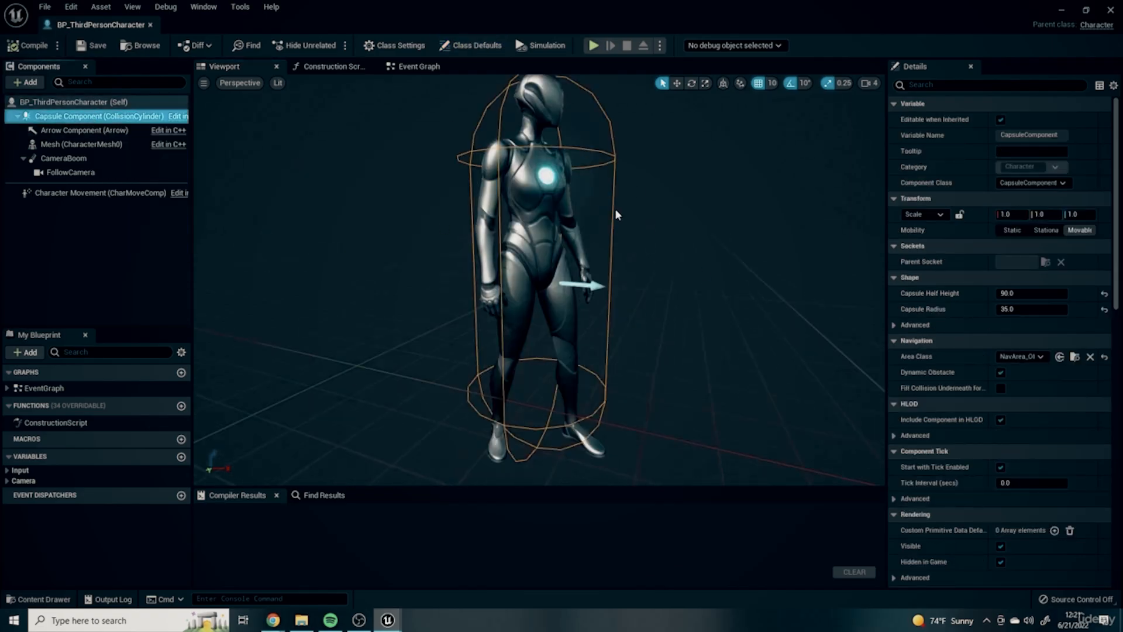
{"action": "scroll", "coordinate": [493, 200], "scroll_direction": "down", "scroll_amount": 2}
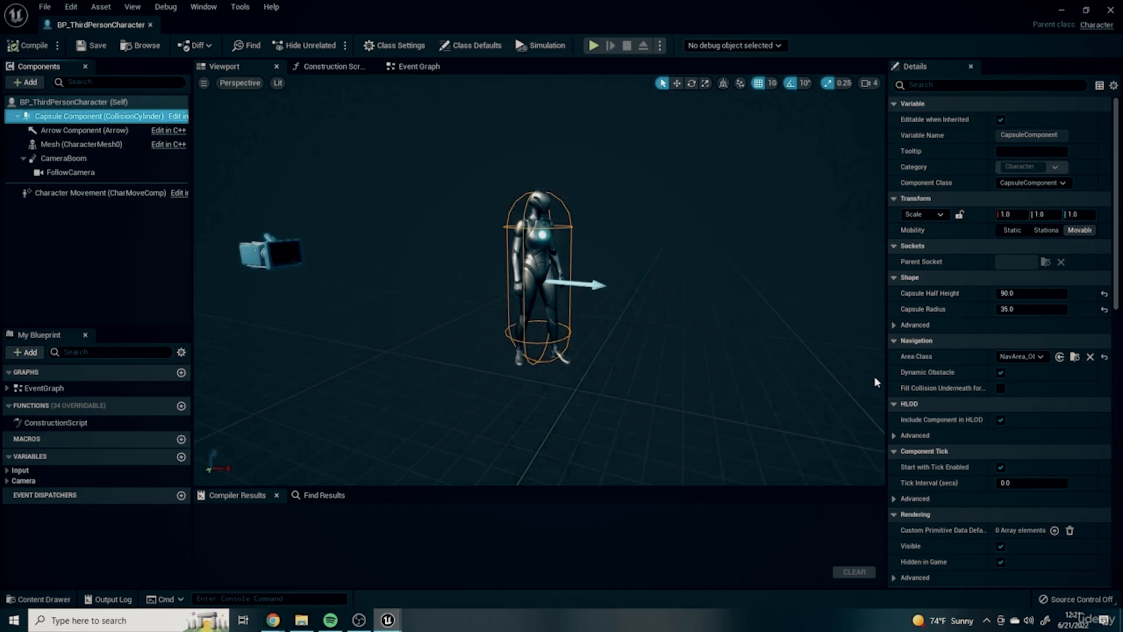
Examine the character's Arrow Component, Mesh and CameraBoom in turn.
{"action": "left_click", "coordinate": [91, 131]}
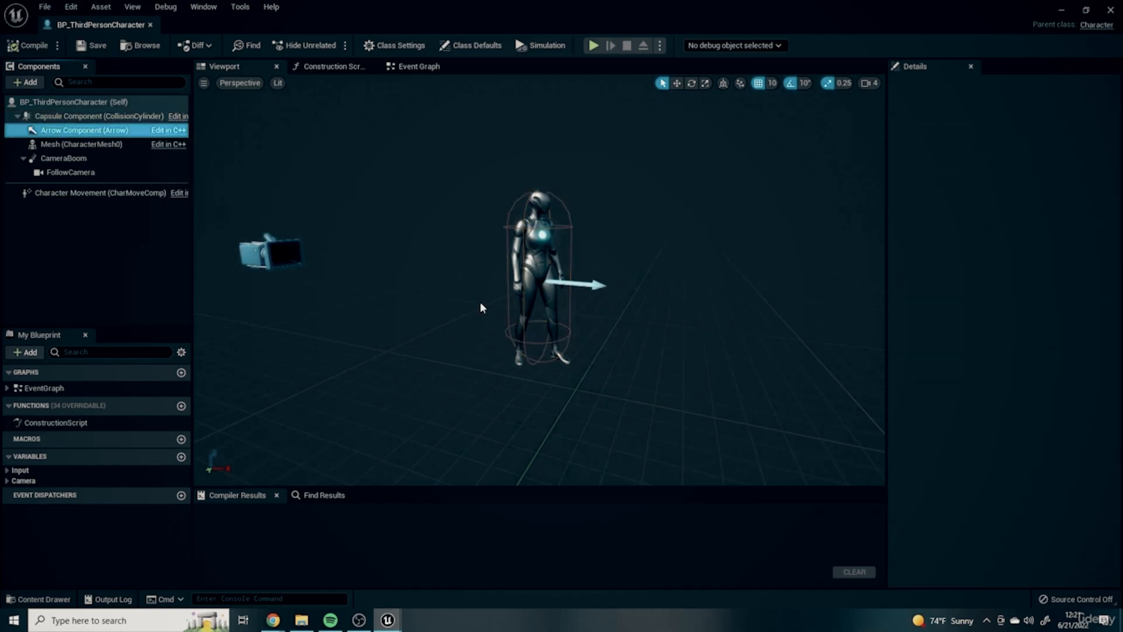
{"action": "left_click", "coordinate": [75, 145]}
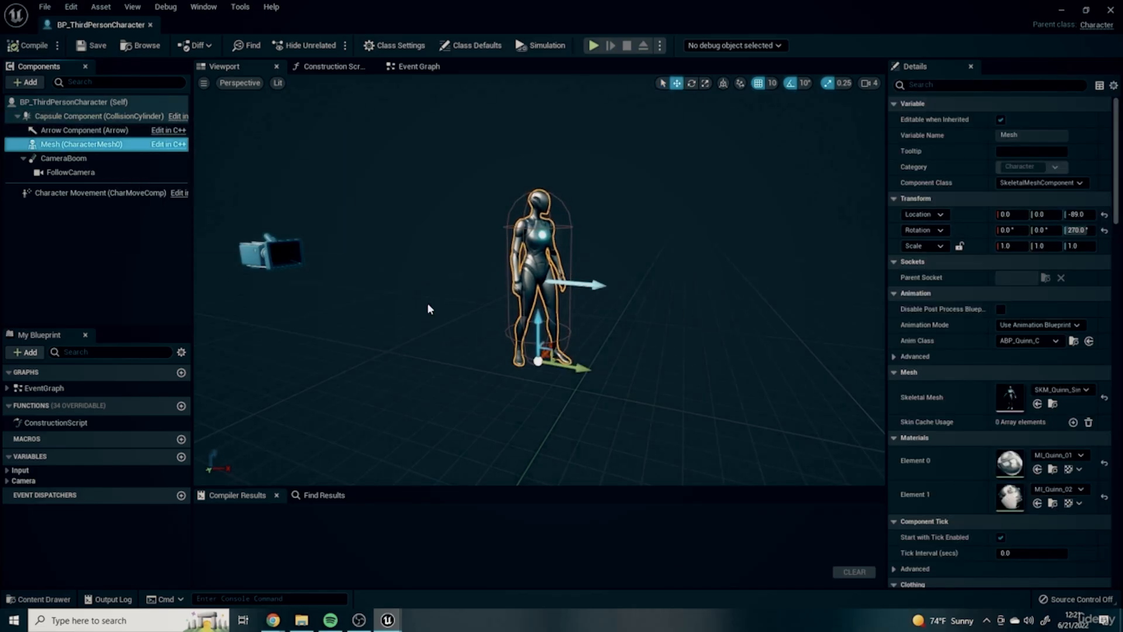
{"action": "left_click", "coordinate": [65, 161]}
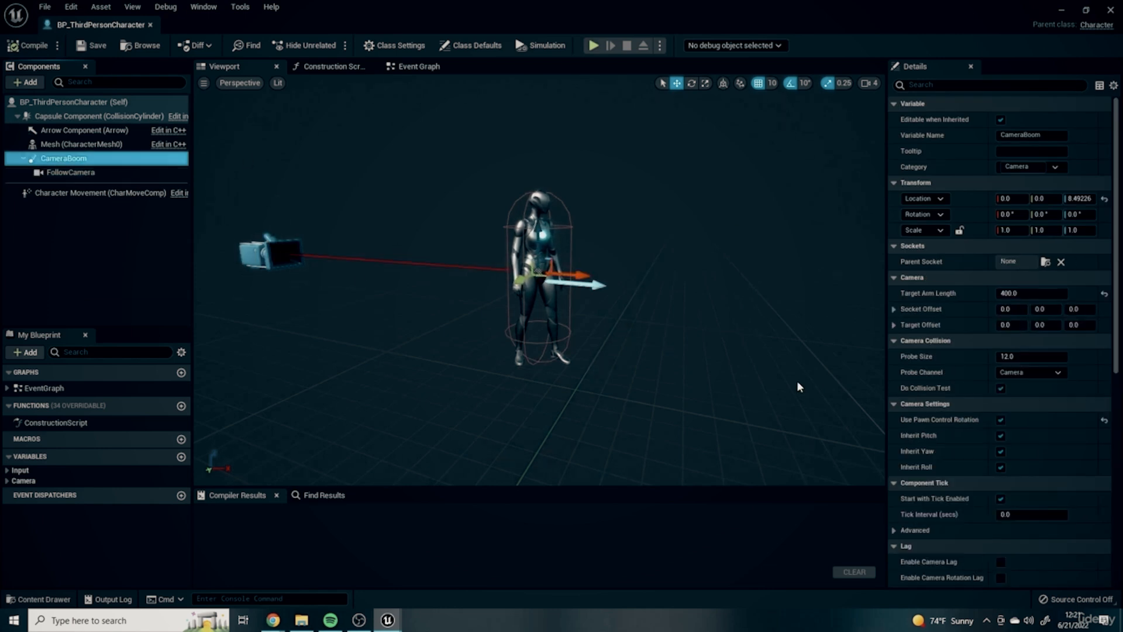
Select the character's Mesh component and look through its details, including the animation, skeletal mesh, materials, clothing and physics settings.
{"action": "left_click", "coordinate": [79, 144]}
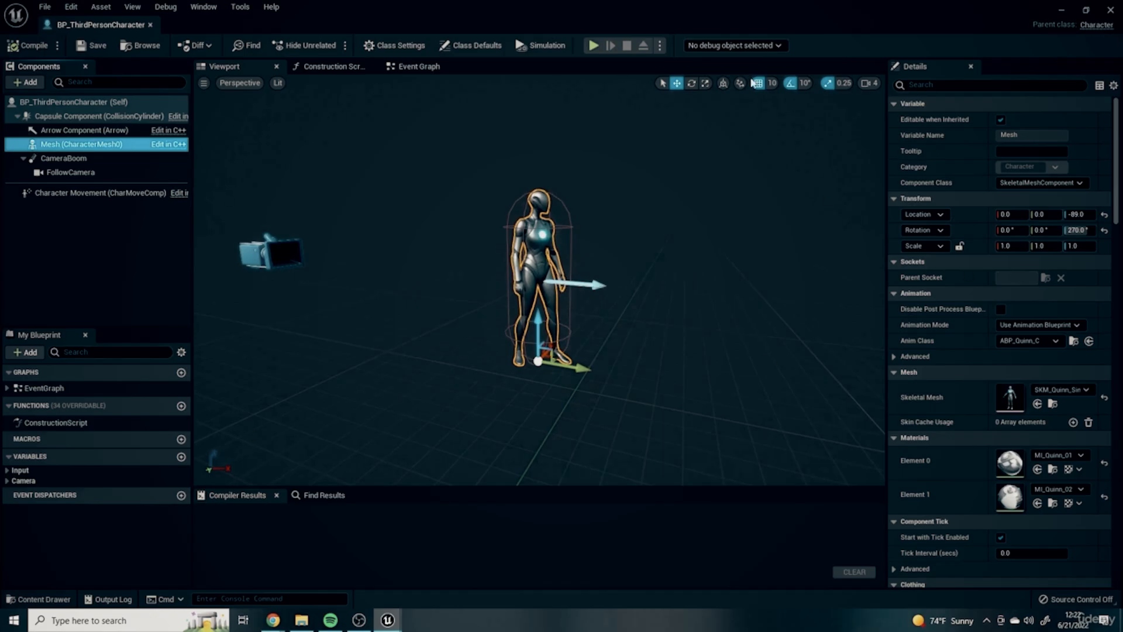
{"action": "scroll", "coordinate": [998, 358], "scroll_direction": "down", "scroll_amount": 3}
{"action": "scroll", "coordinate": [998, 358], "scroll_direction": "down", "scroll_amount": 4}
{"action": "scroll", "coordinate": [985, 369], "scroll_direction": "up", "scroll_amount": 7}
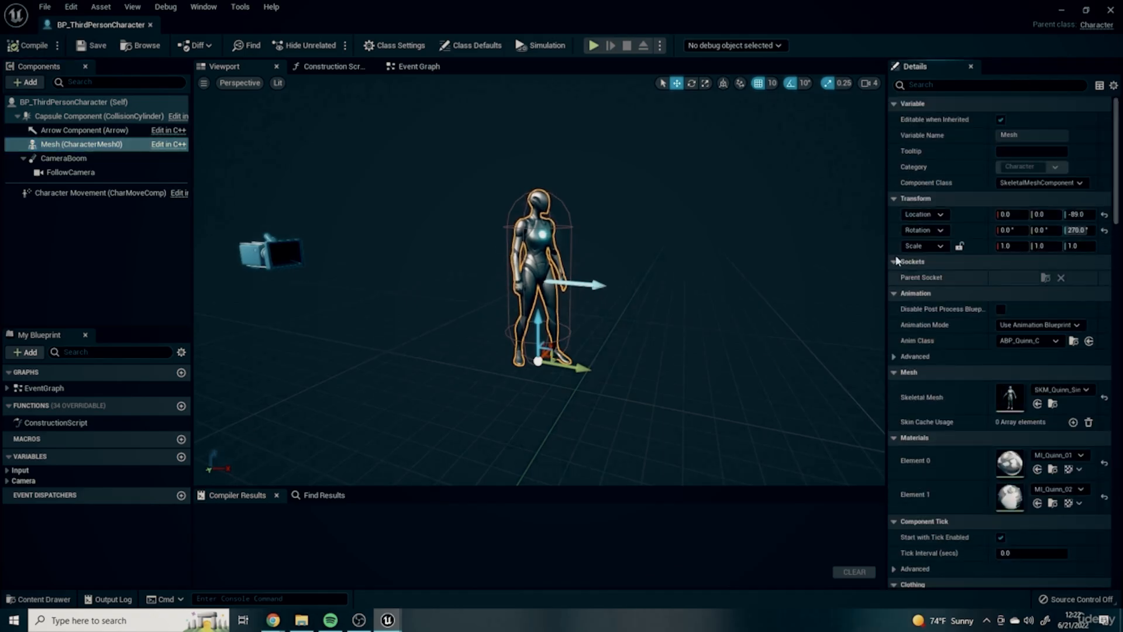
{"action": "scroll", "coordinate": [978, 338], "scroll_direction": "down", "scroll_amount": 1}
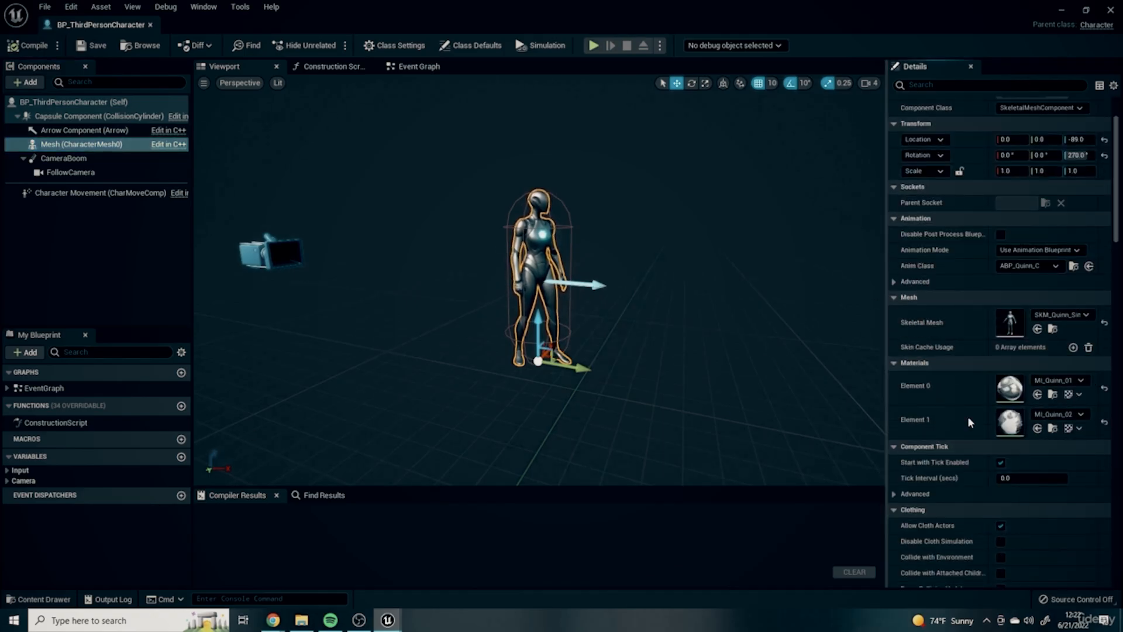
{"action": "scroll", "coordinate": [1029, 424], "scroll_direction": "down", "scroll_amount": 5}
{"action": "scroll", "coordinate": [1035, 427], "scroll_direction": "down", "scroll_amount": 2}
{"action": "scroll", "coordinate": [777, 431], "scroll_direction": "up", "scroll_amount": 3}
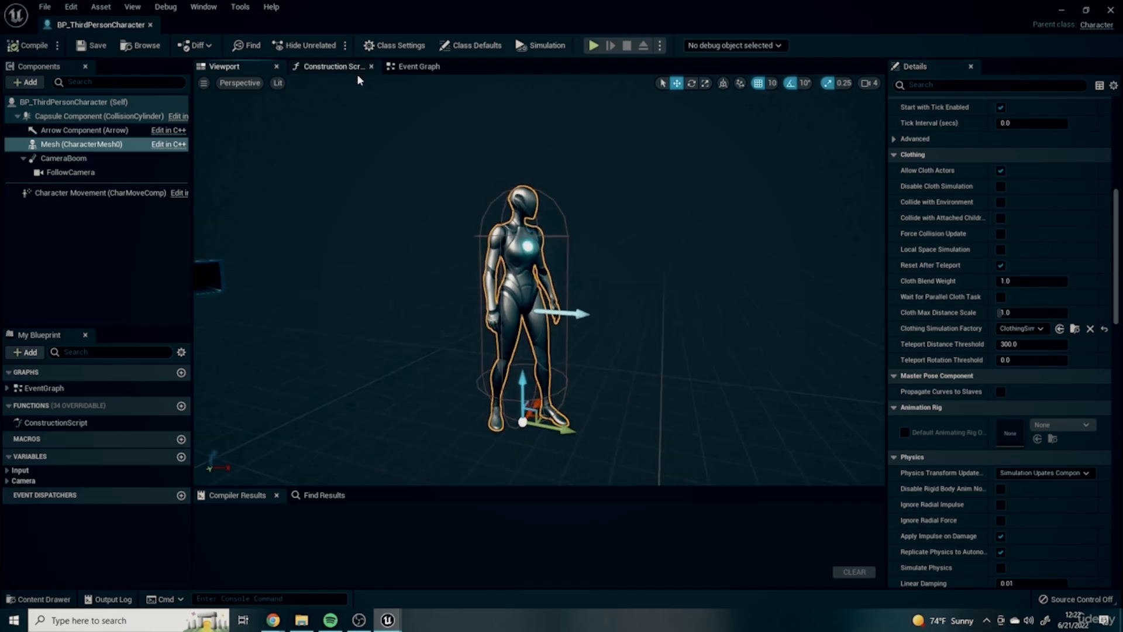
Look over the Event Graph's input groups, covering gamepad and mouse camera input, movement input and jump input.
{"action": "left_click", "coordinate": [407, 67]}
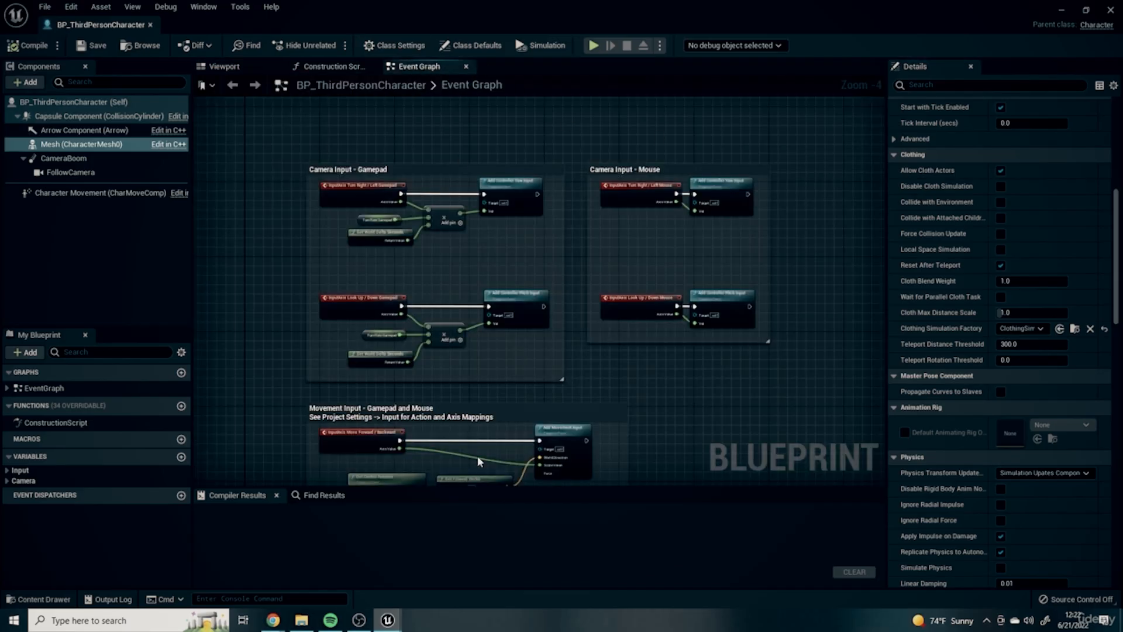
{"action": "right_click_drag", "start_coordinate": [729, 352], "coordinate": [724, 303]}
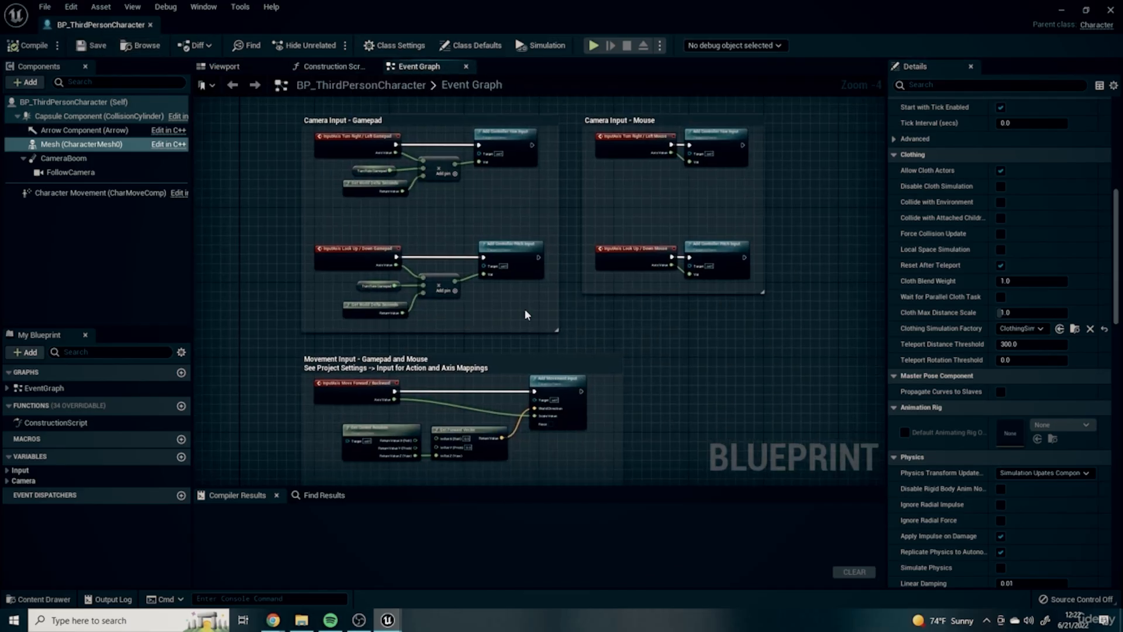
{"action": "scroll", "coordinate": [597, 448], "scroll_direction": "down", "scroll_amount": 3}
{"action": "scroll", "coordinate": [624, 417], "scroll_direction": "up", "scroll_amount": 3}
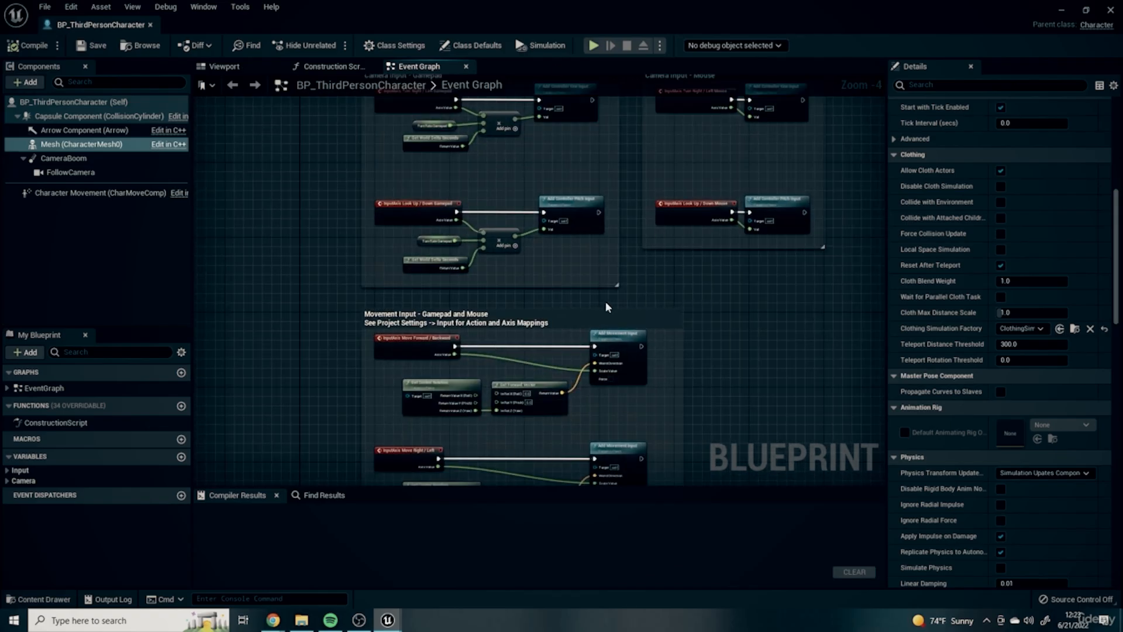
{"action": "scroll", "coordinate": [637, 328], "scroll_direction": "down", "scroll_amount": 2}
{"action": "right_click_drag", "start_coordinate": [734, 353], "coordinate": [648, 288]}
{"action": "scroll", "coordinate": [649, 298], "scroll_direction": "up", "scroll_amount": 1}
{"action": "scroll", "coordinate": [665, 326], "scroll_direction": "down", "scroll_amount": 1}
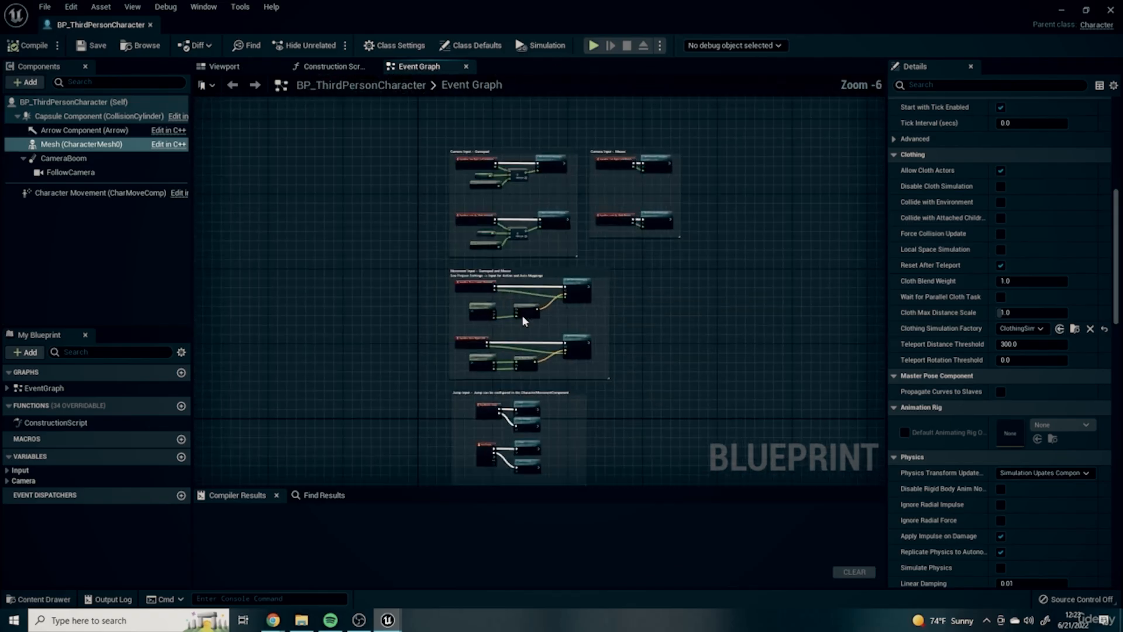
{"action": "scroll", "coordinate": [528, 310], "scroll_direction": "up", "scroll_amount": 2}
{"action": "right_click_drag", "start_coordinate": [787, 194], "coordinate": [644, 318]}
{"action": "scroll", "coordinate": [503, 246], "scroll_direction": "up", "scroll_amount": 2}
{"action": "right_click_drag", "start_coordinate": [427, 193], "coordinate": [752, 266]}
{"action": "scroll", "coordinate": [626, 327], "scroll_direction": "down", "scroll_amount": 1}
{"action": "right_click_drag", "start_coordinate": [643, 456], "coordinate": [589, 148]}
{"action": "right_click_drag", "start_coordinate": [839, 317], "coordinate": [768, 305]}
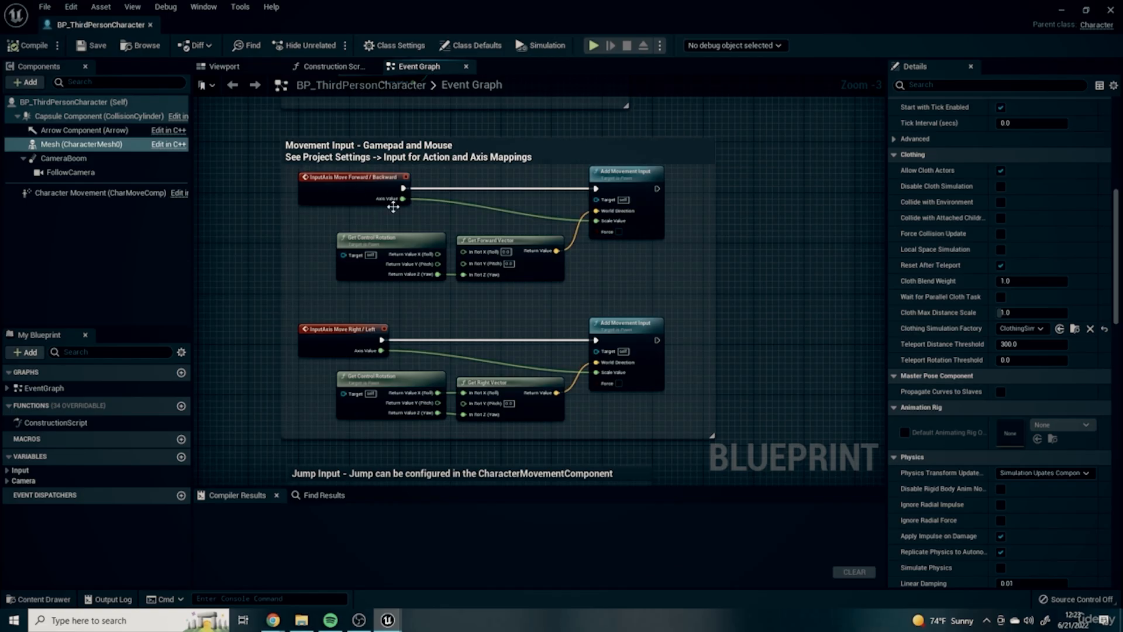
Examine the forward/backward and right/left movement nodes and the jump input nodes up close.
{"action": "scroll", "coordinate": [383, 182], "scroll_direction": "up", "scroll_amount": 2}
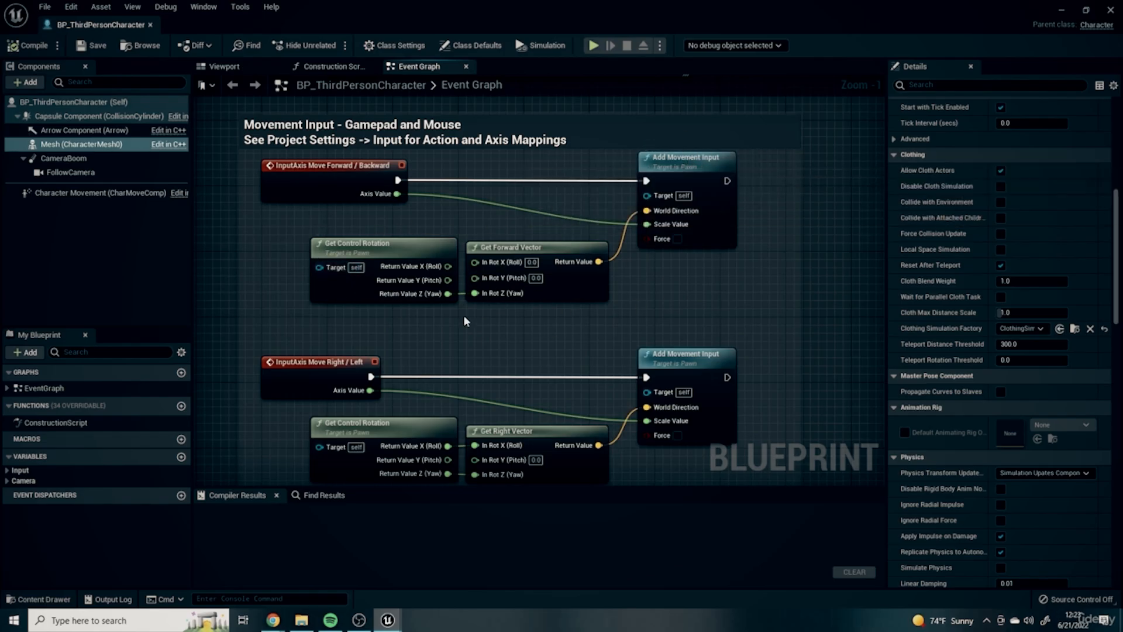
{"action": "right_click_drag", "start_coordinate": [355, 242], "coordinate": [398, 287]}
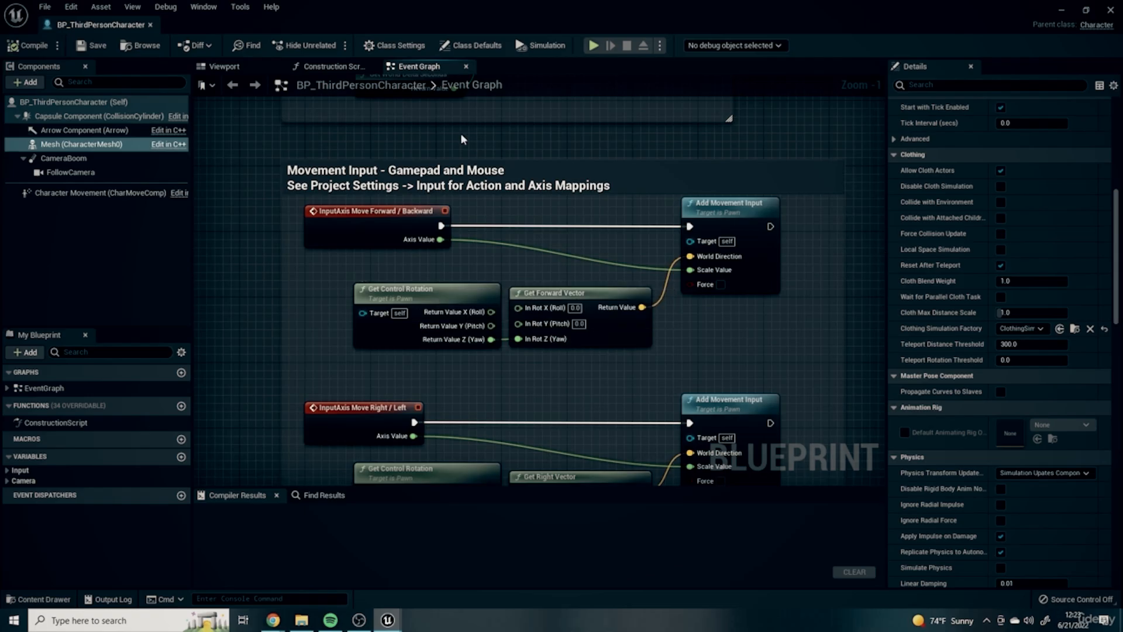
{"action": "right_click_drag", "start_coordinate": [814, 309], "coordinate": [779, 290]}
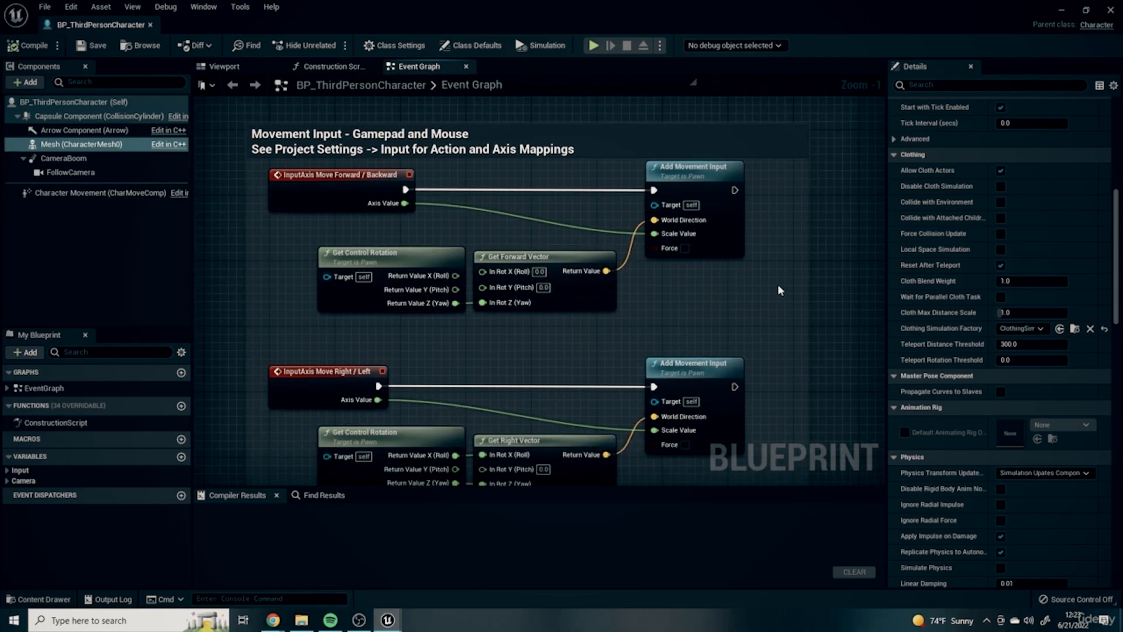
{"action": "scroll", "coordinate": [560, 317], "scroll_direction": "down", "scroll_amount": 2}
{"action": "right_click_drag", "start_coordinate": [618, 309], "coordinate": [599, 209]}
{"action": "right_click_drag", "start_coordinate": [316, 243], "coordinate": [371, 183]}
{"action": "right_click_drag", "start_coordinate": [521, 325], "coordinate": [485, 189]}
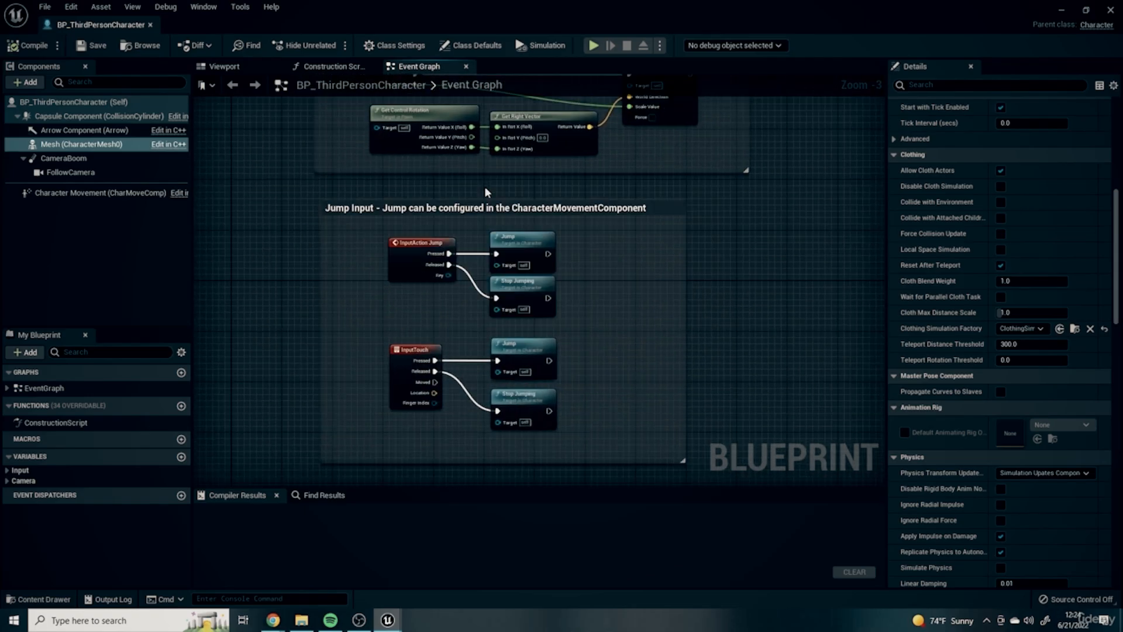
{"action": "scroll", "coordinate": [571, 381], "scroll_direction": "up", "scroll_amount": 2}
{"action": "right_click_drag", "start_coordinate": [659, 301], "coordinate": [799, 283]}
{"action": "scroll", "coordinate": [856, 207], "scroll_direction": "up", "scroll_amount": 1}
{"action": "right_click_drag", "start_coordinate": [856, 207], "coordinate": [813, 267]}
Examine the Construction Script alongside the Event Graph, and return to the character's Viewport.
{"action": "left_click", "coordinate": [328, 67]}
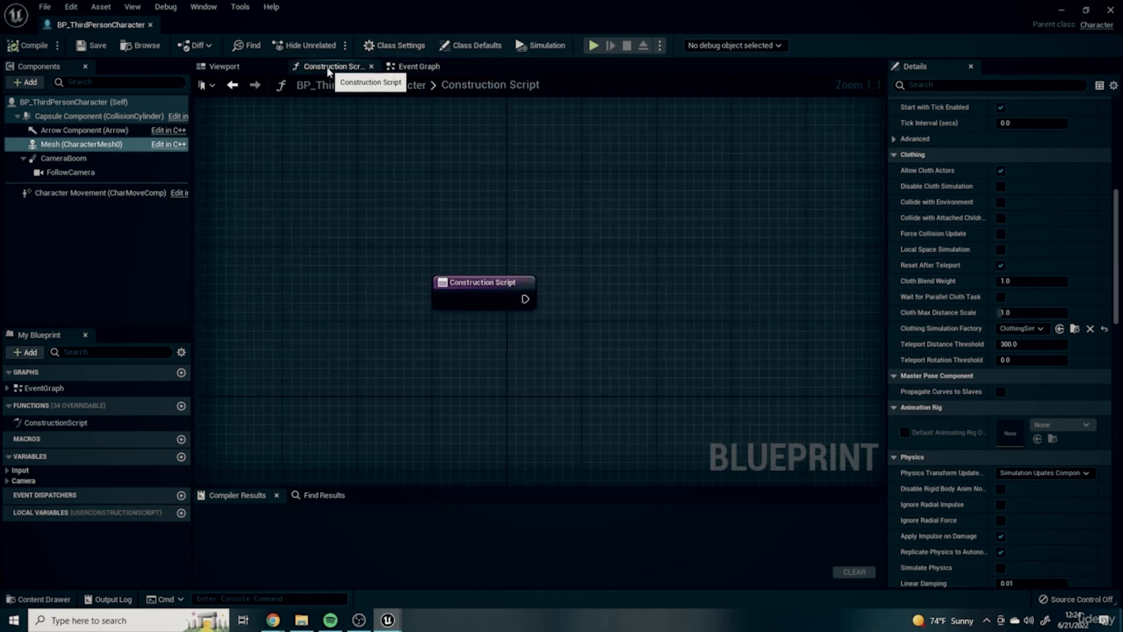
{"action": "right_click_drag", "start_coordinate": [525, 360], "coordinate": [432, 341]}
{"action": "left_click", "coordinate": [419, 69]}
{"action": "left_click", "coordinate": [328, 68]}
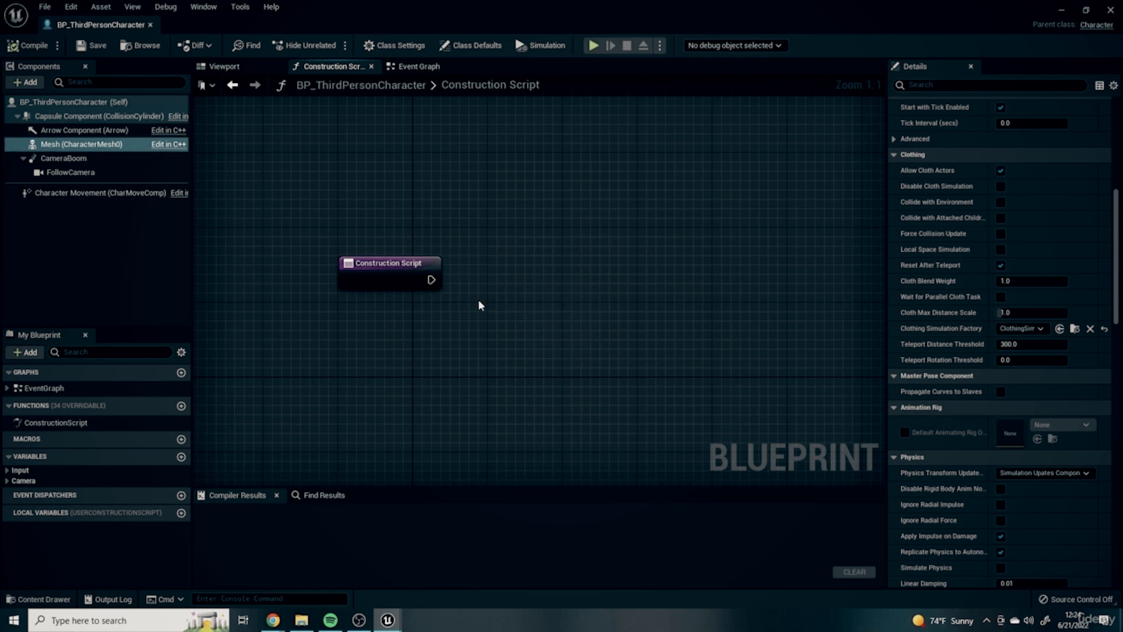
{"action": "right_click_drag", "start_coordinate": [418, 298], "coordinate": [467, 317]}
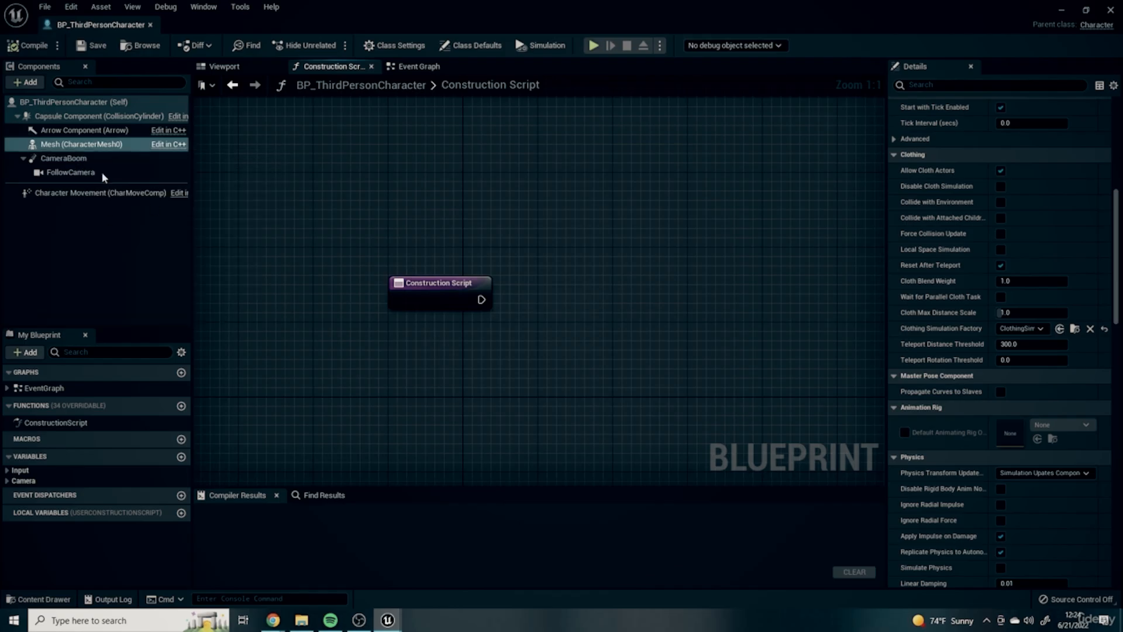
{"action": "left_click", "coordinate": [222, 67]}
{"action": "scroll", "coordinate": [312, 300], "scroll_direction": "up", "scroll_amount": 2}
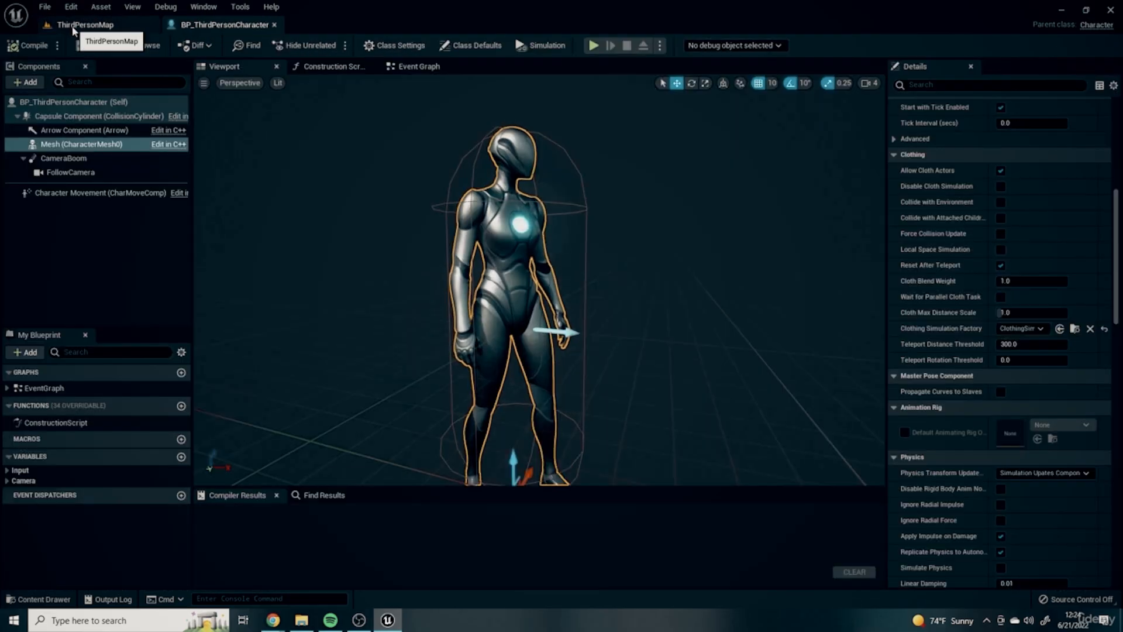
Return to the ThirdPersonMap level and browse to Template > Characters > Mannequins > Materials > Instances > Quinn.
{"action": "left_click", "coordinate": [85, 25]}
{"action": "left_click", "coordinate": [80, 529]}
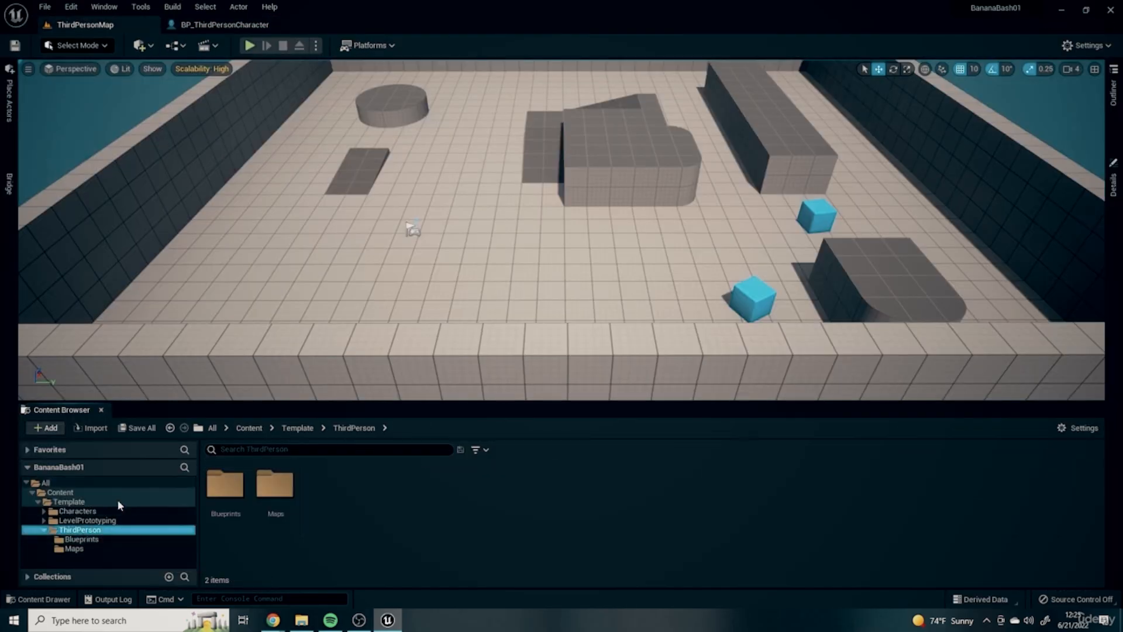
{"action": "left_click", "coordinate": [76, 511]}
{"action": "double_click", "coordinate": [275, 484]}
{"action": "double_click", "coordinate": [275, 484]}
{"action": "left_click", "coordinate": [325, 485]}
{"action": "left_click", "coordinate": [412, 427]}
{"action": "double_click", "coordinate": [277, 494]}
{"action": "double_click", "coordinate": [274, 484]}
{"action": "double_click", "coordinate": [275, 484]}
{"action": "left_click", "coordinate": [274, 484]}
Duplicate the MI_Quinn_01 material instance in the Quinn folder.
{"action": "left_click", "coordinate": [227, 486]}
{"action": "right_click", "coordinate": [234, 487]}
{"action": "left_click", "coordinate": [282, 262]}
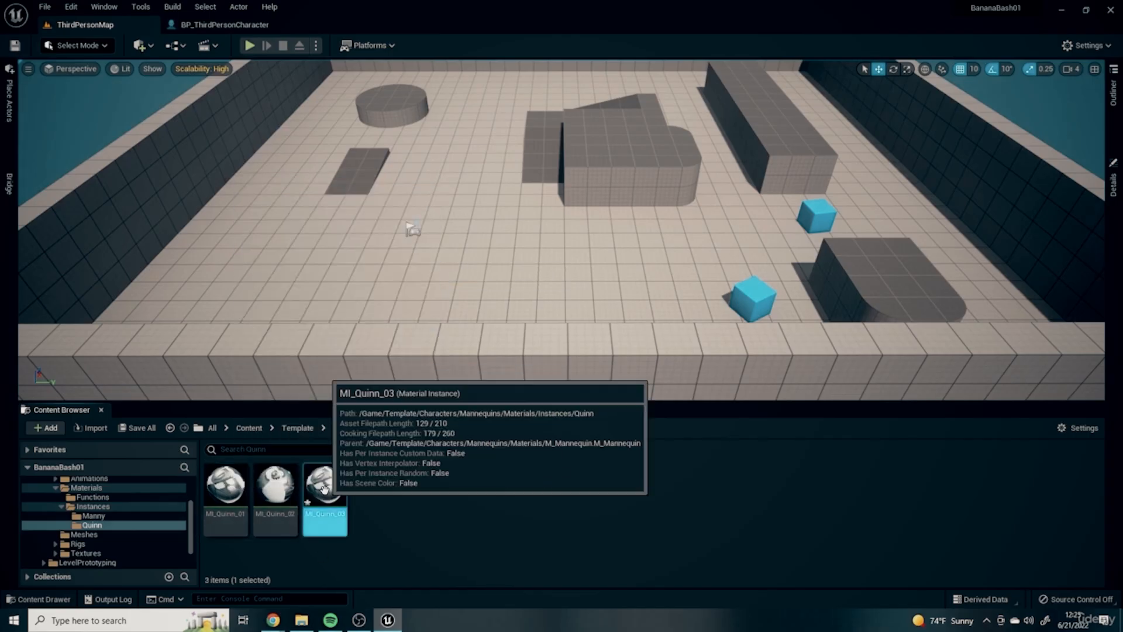
Open MI_Quinn_03, enable its Tint parameter and set the tint to pink, hex sRGB FF73BFFF.
{"action": "double_click", "coordinate": [343, 473]}
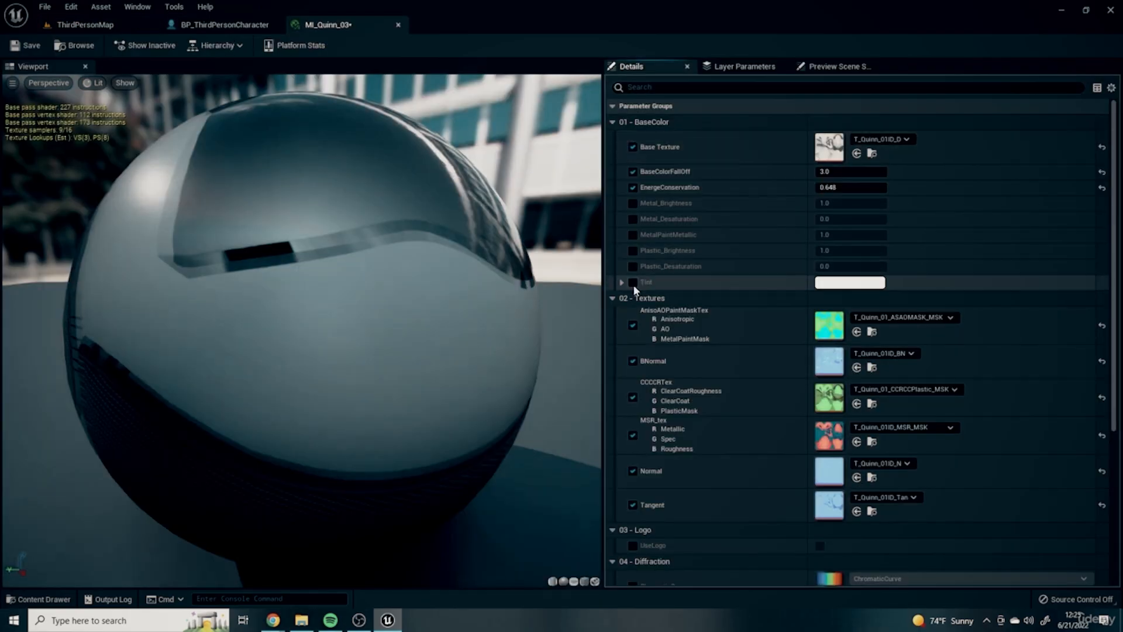
{"action": "left_click", "coordinate": [850, 282]}
{"action": "left_click_drag", "start_coordinate": [689, 390], "coordinate": [732, 370]}
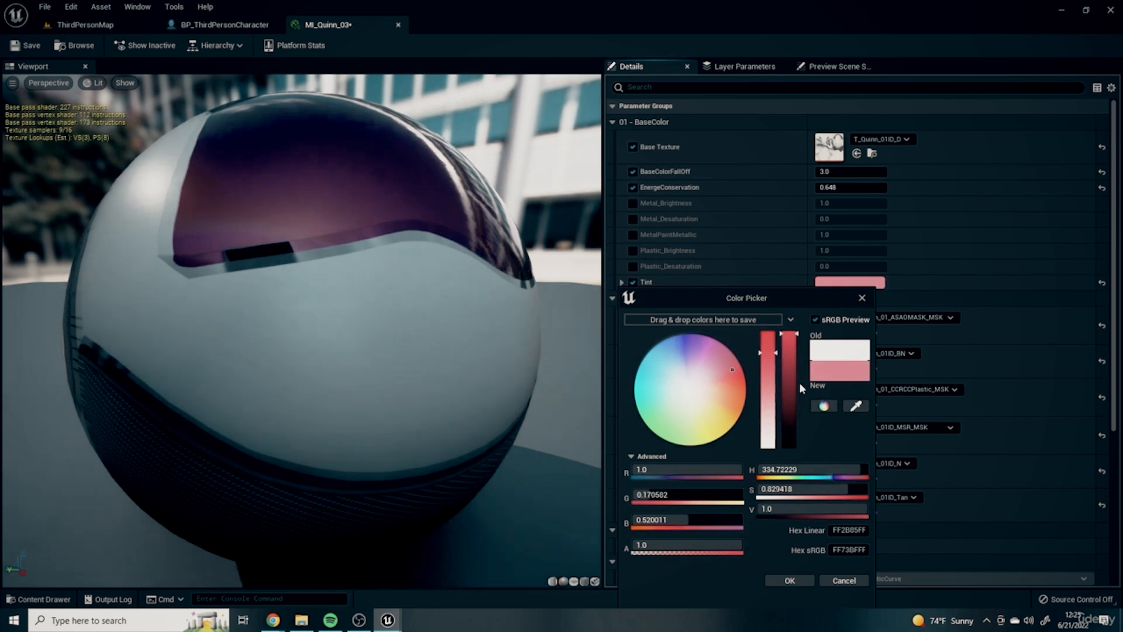
{"action": "left_click_drag", "start_coordinate": [375, 236], "coordinate": [385, 244]}
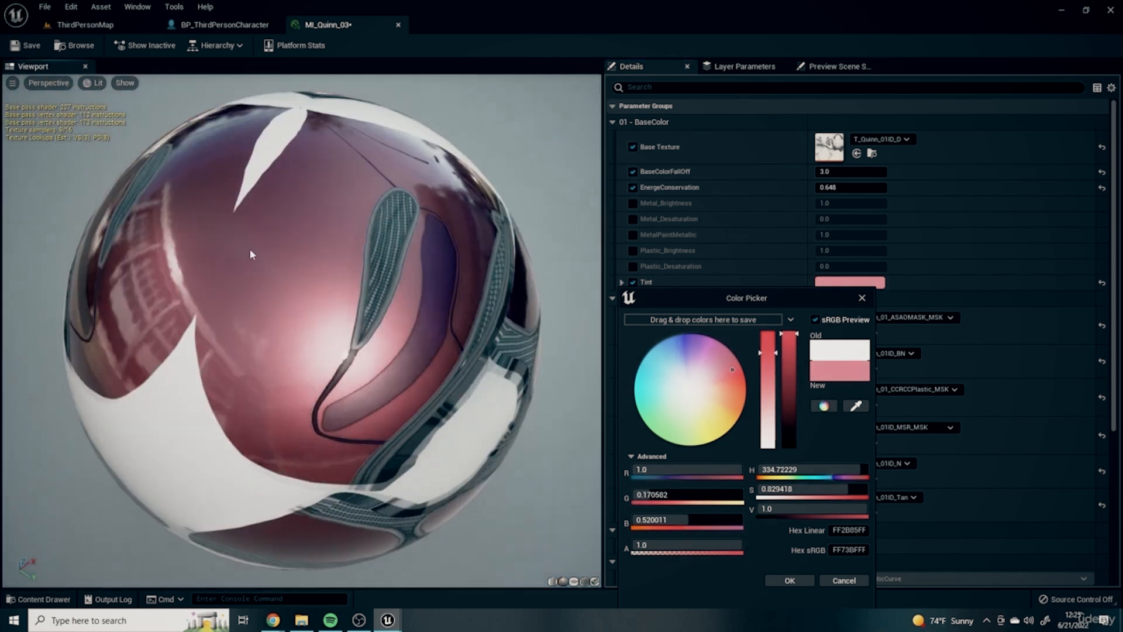
{"action": "key", "text": "Return"}
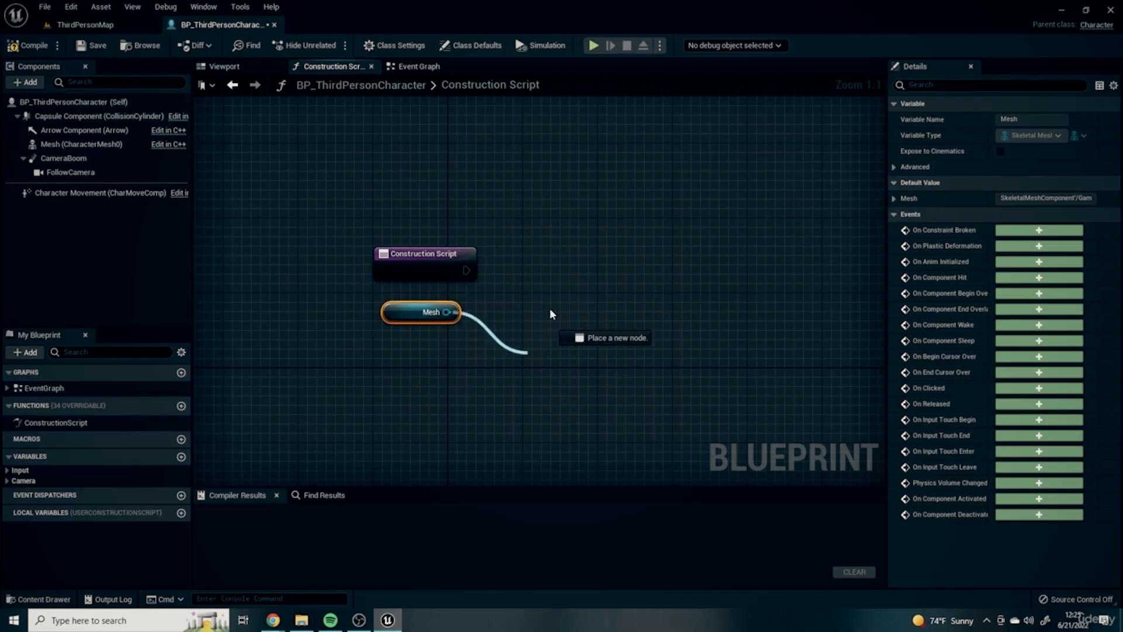
Add a Set Material node from a Mesh reference in the BP_ThirdPersonCharacter Construction Script.
{"action": "left_click_drag", "start_coordinate": [550, 310], "coordinate": [550, 299]}
{"action": "type", "text": "set matria"}
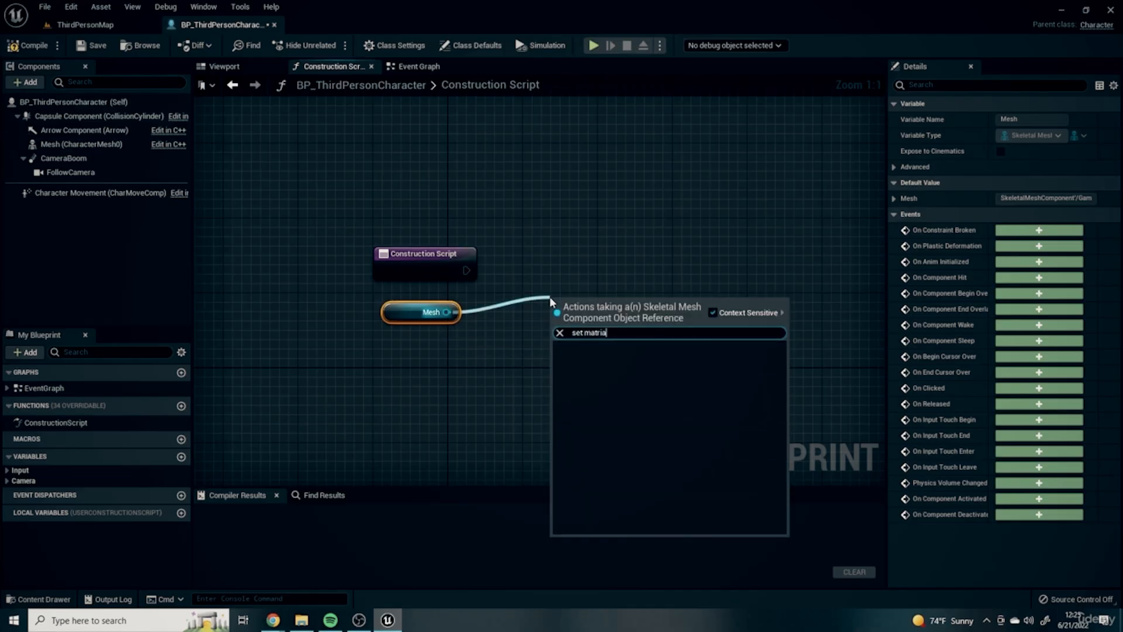
{"action": "key", "text": "BackSpace"}
{"action": "key", "text": "BackSpace"}
{"action": "key", "text": "BackSpace"}
{"action": "type", "text": "er"}
{"action": "left_click", "coordinate": [629, 401]}
Wire the Construction Script's execution output to the Set Material node and arrange the nodes neatly.
{"action": "left_click_drag", "start_coordinate": [631, 396], "coordinate": [652, 304]}
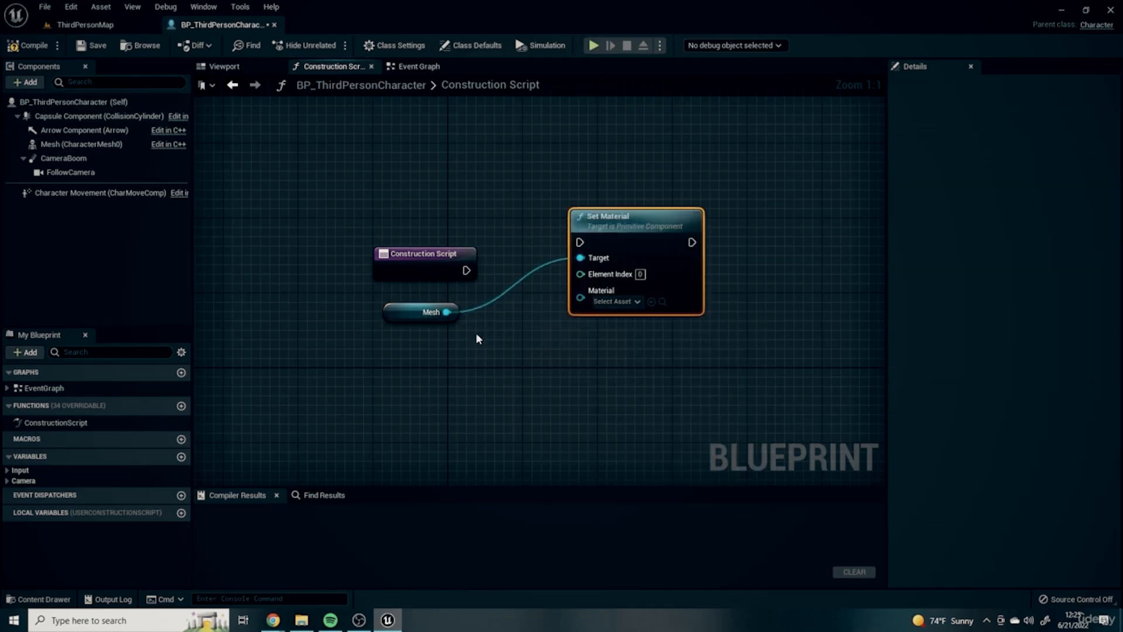
{"action": "left_click_drag", "start_coordinate": [618, 219], "coordinate": [617, 229]}
{"action": "left_click_drag", "start_coordinate": [467, 271], "coordinate": [578, 252]}
{"action": "left_click_drag", "start_coordinate": [641, 243], "coordinate": [632, 261]}
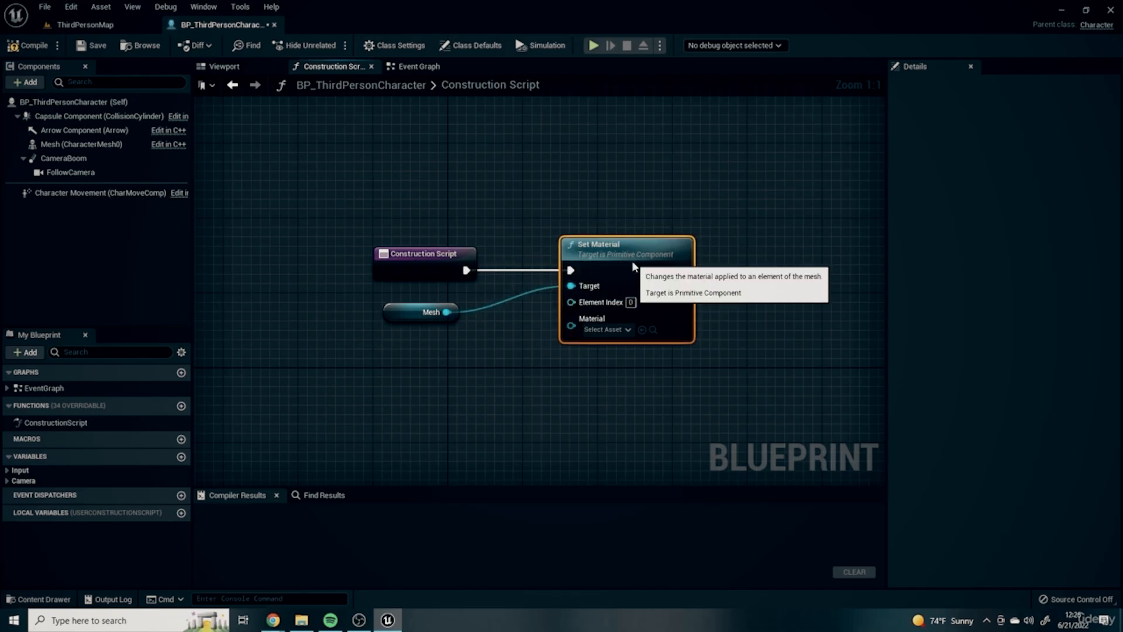
{"action": "right_click_drag", "start_coordinate": [553, 411], "coordinate": [555, 380]}
{"action": "left_click_drag", "start_coordinate": [398, 279], "coordinate": [398, 270]}
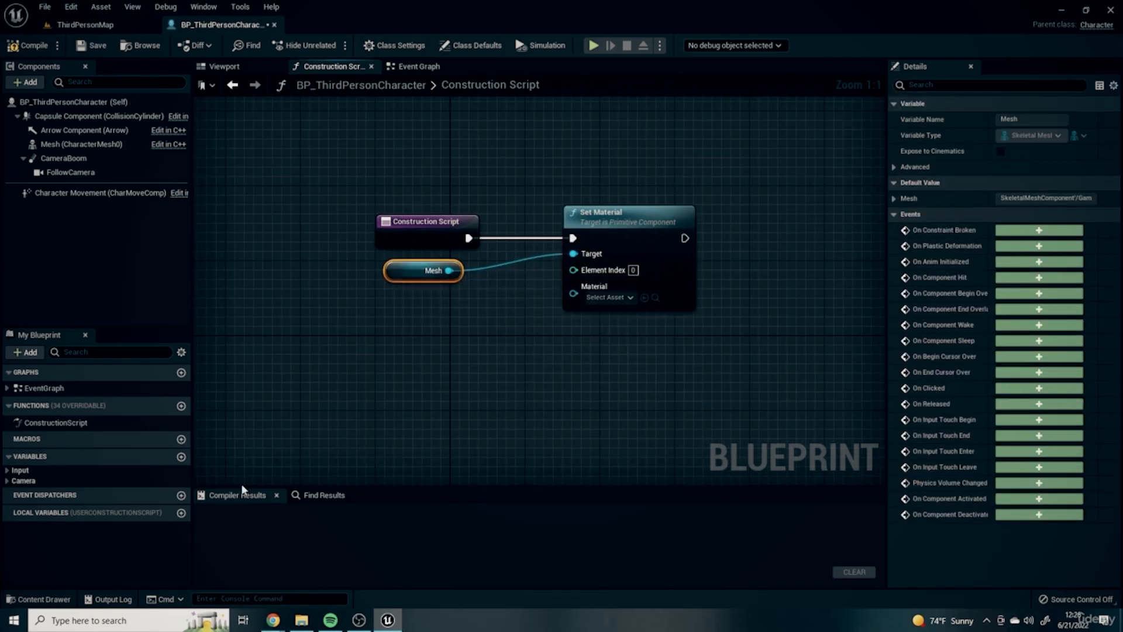
Promote the Set Material node's Material input to an instance-editable variable with MI_Quinn_01 as its default value.
{"action": "left_click_drag", "start_coordinate": [574, 292], "coordinate": [415, 331]}
{"action": "left_click", "coordinate": [536, 431]}
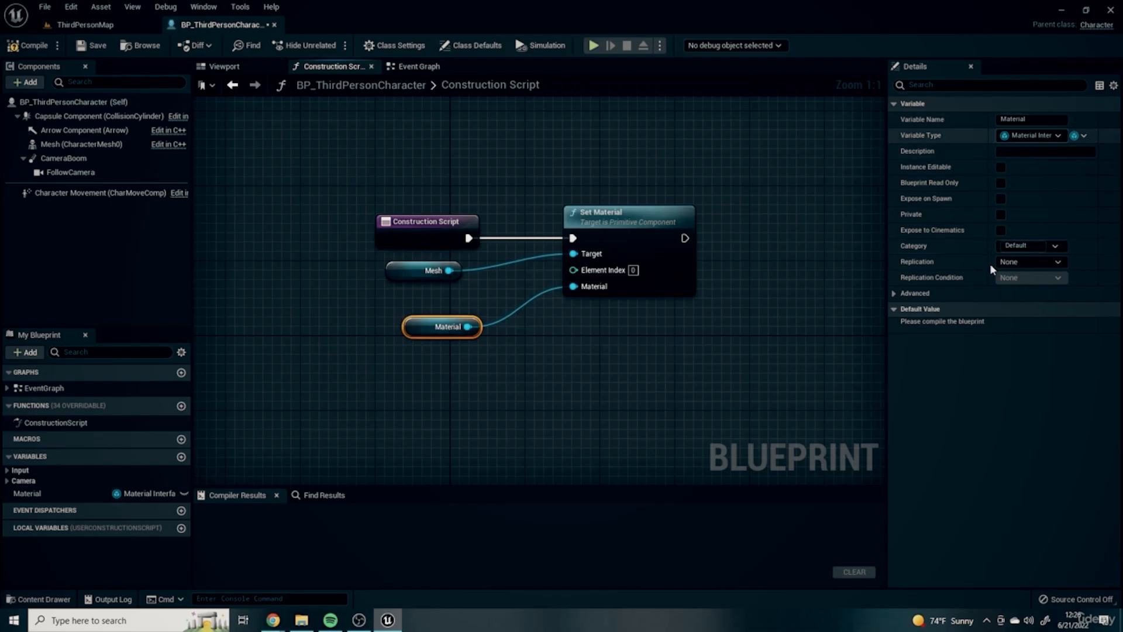
{"action": "key", "text": "F7"}
{"action": "left_click", "coordinate": [1051, 327]}
{"action": "type", "text": "quinn"}
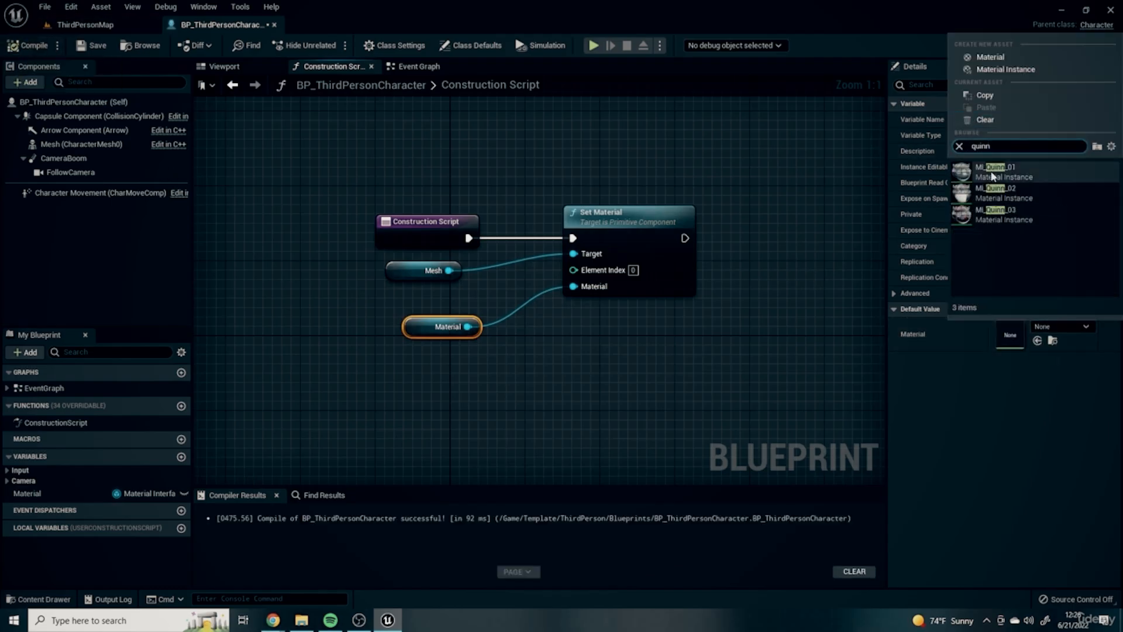
{"action": "left_click", "coordinate": [992, 175]}
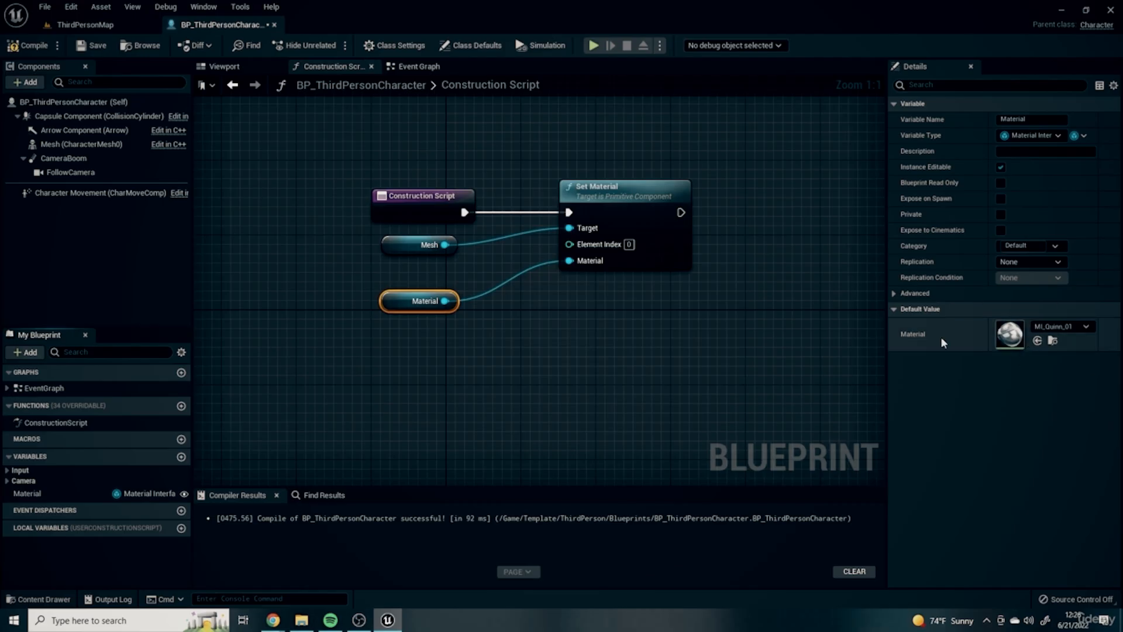
Compile and save the BP_ThirdPersonCharacter blueprint.
{"action": "left_click", "coordinate": [395, 244]}
{"action": "left_click", "coordinate": [33, 46]}
{"action": "left_click", "coordinate": [95, 46]}
Play-test ThirdPersonMap to check the character's material, and stop the session.
{"action": "left_click", "coordinate": [97, 25]}
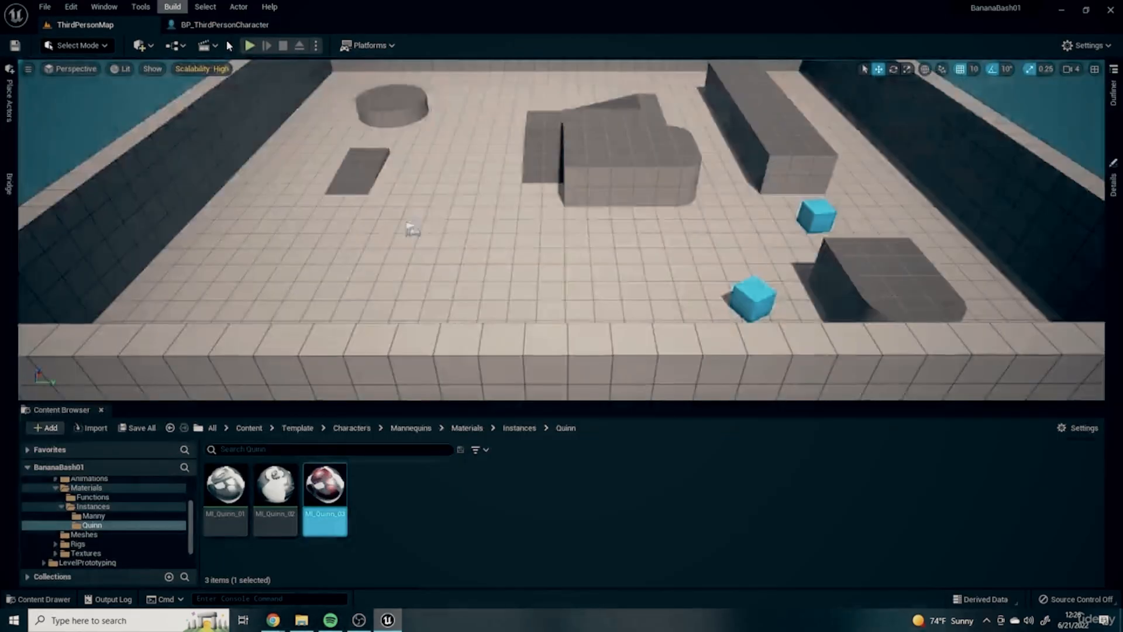
{"action": "left_click", "coordinate": [249, 45]}
{"action": "left_click", "coordinate": [545, 126]}
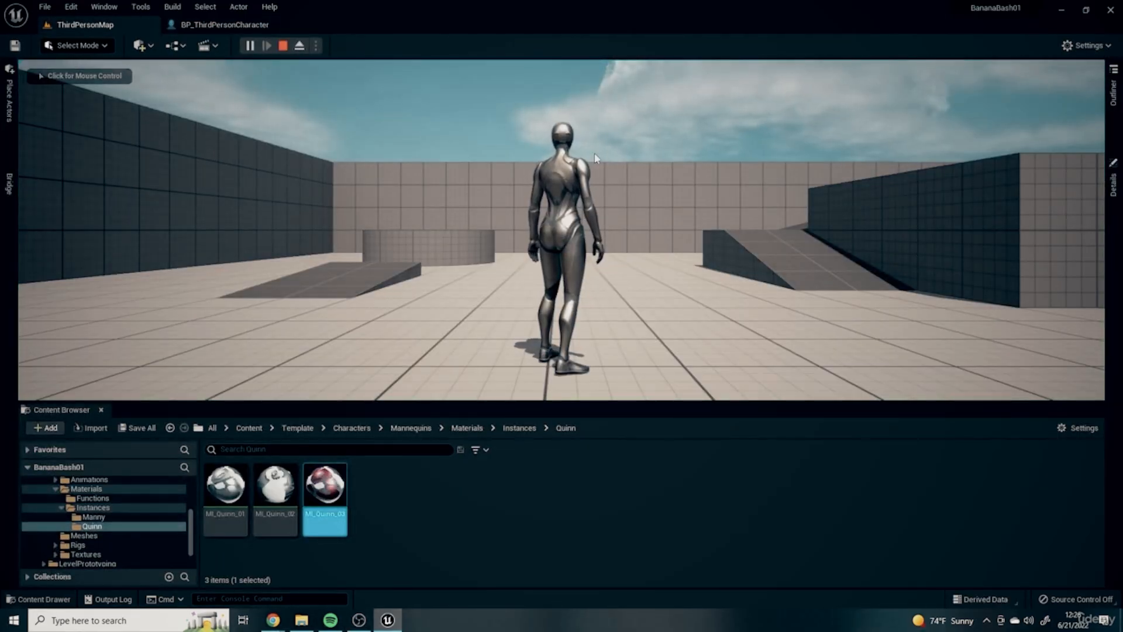
{"action": "key", "text": "Escape"}
Place BP_ThirdPersonCharacter from Template > ThirdPerson > Blueprints on the level floor, at about X 1260, Y 1020.
{"action": "scroll", "coordinate": [57, 518], "scroll_direction": "up", "scroll_amount": 4}
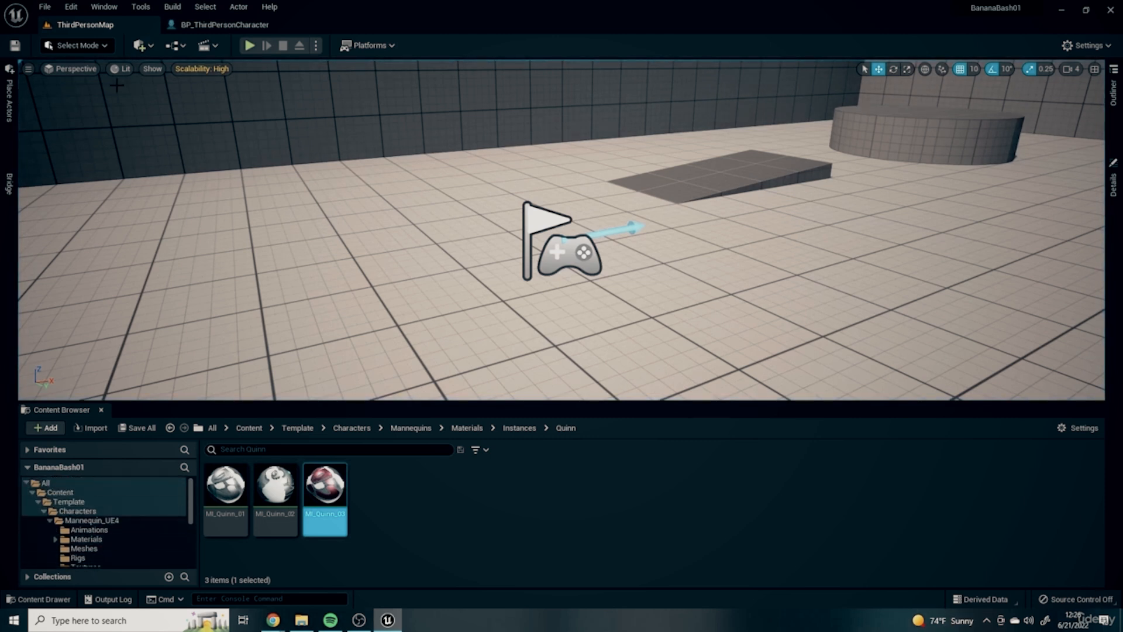
{"action": "double_click", "coordinate": [73, 510]}
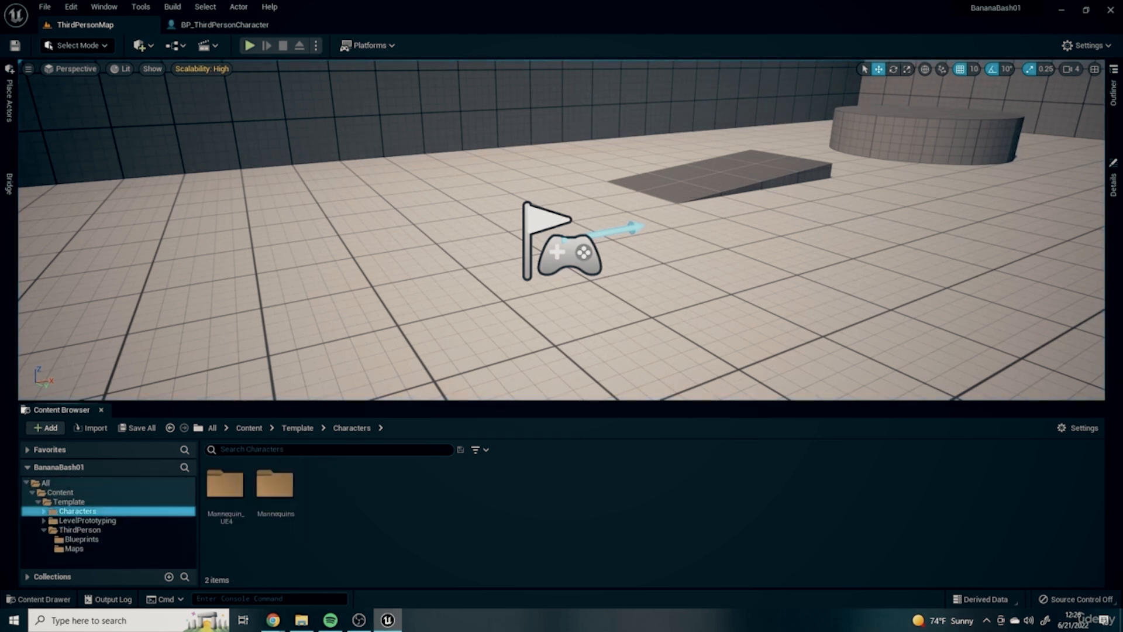
{"action": "left_click", "coordinate": [82, 539]}
{"action": "left_click_drag", "start_coordinate": [225, 485], "coordinate": [781, 233]}
{"action": "key", "text": "f"}
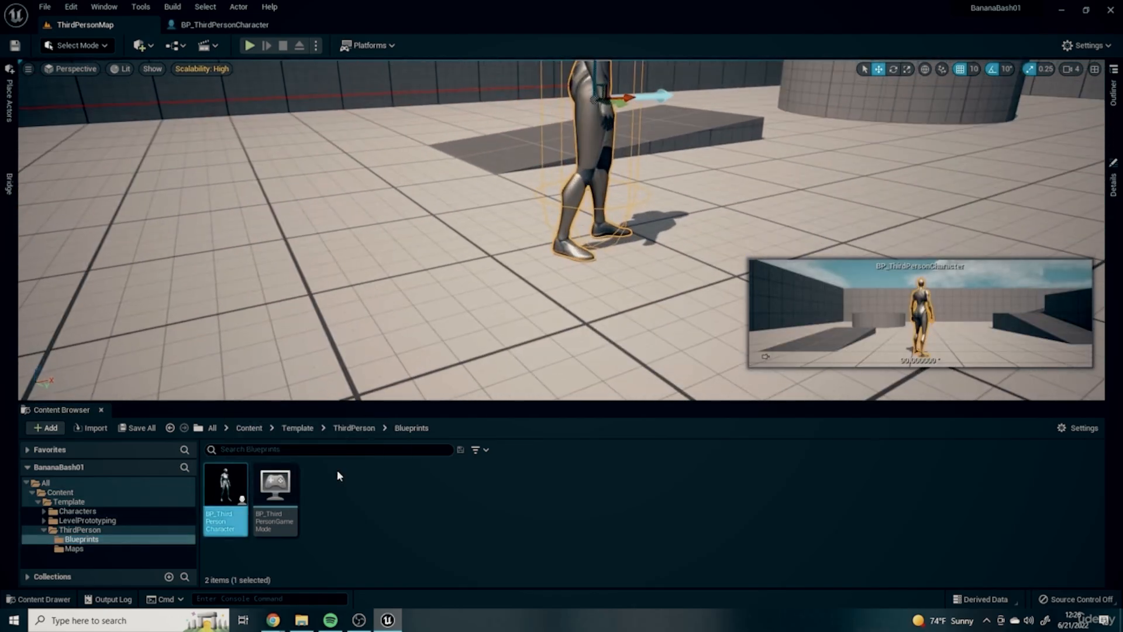
Play-test the level with the placed character in the scene, and stop the session.
{"action": "double_click", "coordinate": [222, 479]}
{"action": "scroll", "coordinate": [624, 204], "scroll_direction": "down", "scroll_amount": 5}
{"action": "left_click", "coordinate": [249, 45]}
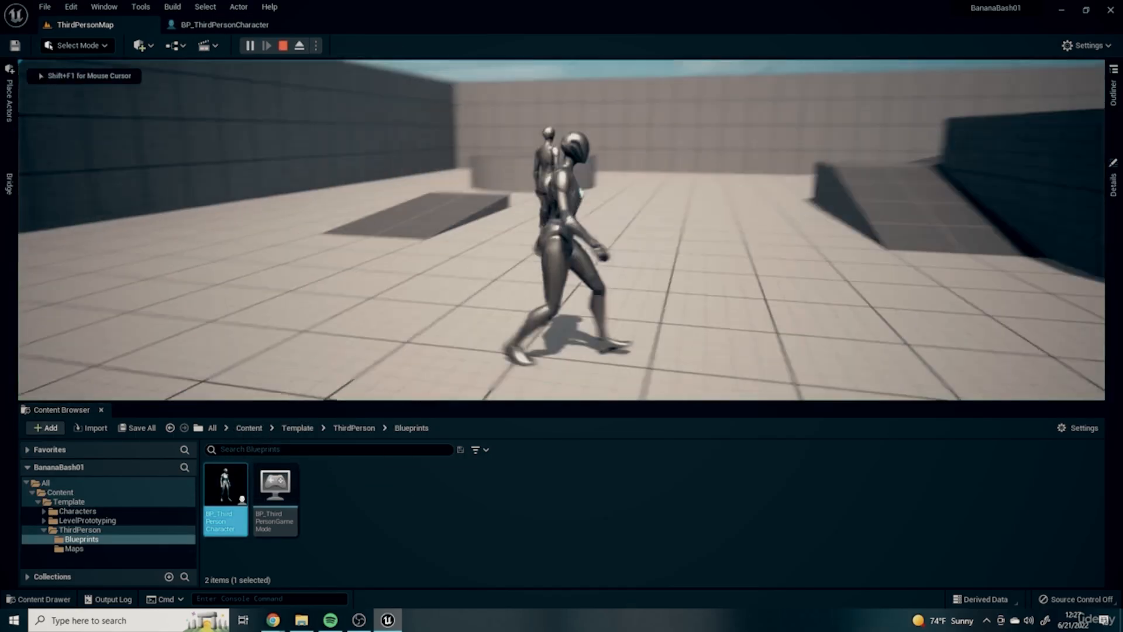
{"action": "key", "text": "Escape"}
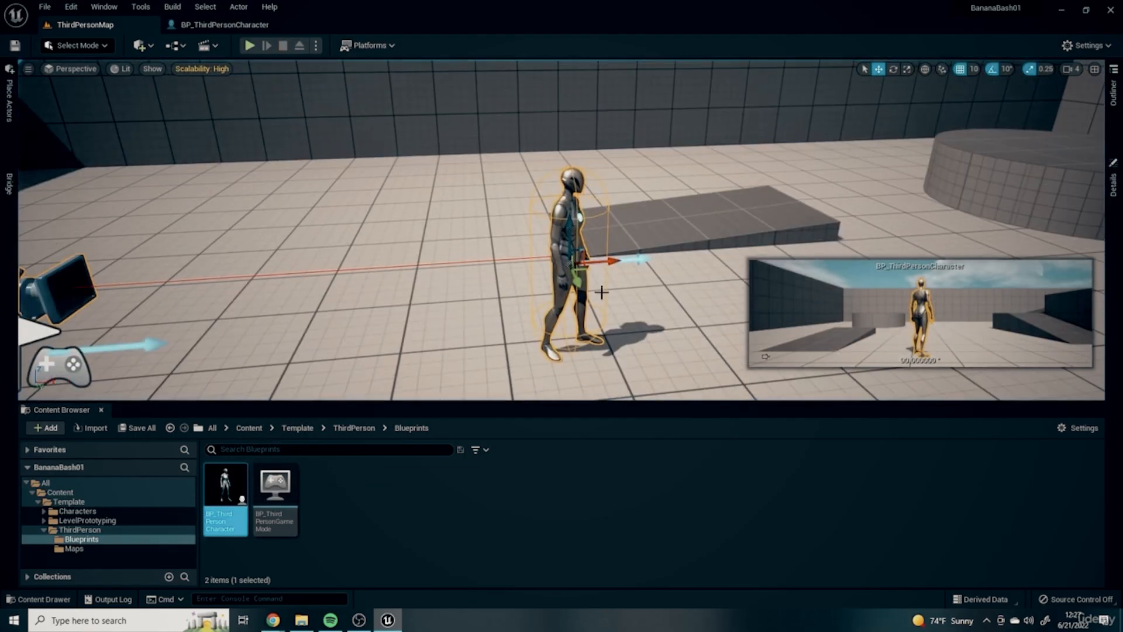
Set the placed character's Material to MI_Quinn_03 in its details.
{"action": "left_click", "coordinate": [1112, 179]}
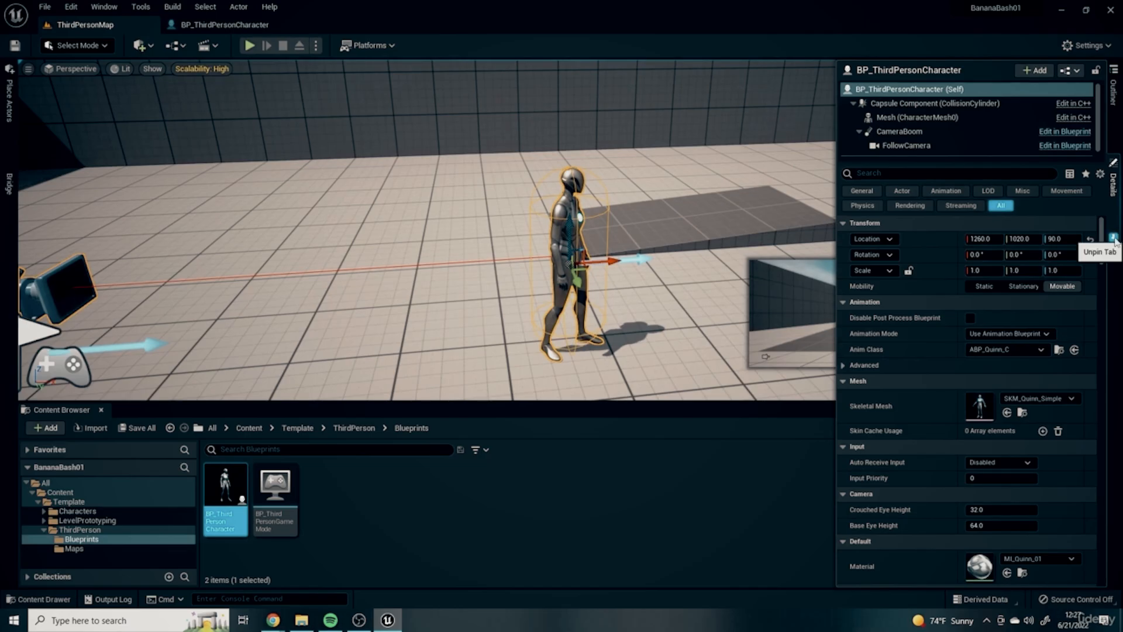
{"action": "scroll", "coordinate": [1056, 374], "scroll_direction": "down", "scroll_amount": 10}
{"action": "scroll", "coordinate": [1055, 438], "scroll_direction": "up", "scroll_amount": 10}
{"action": "scroll", "coordinate": [985, 435], "scroll_direction": "down", "scroll_amount": 4}
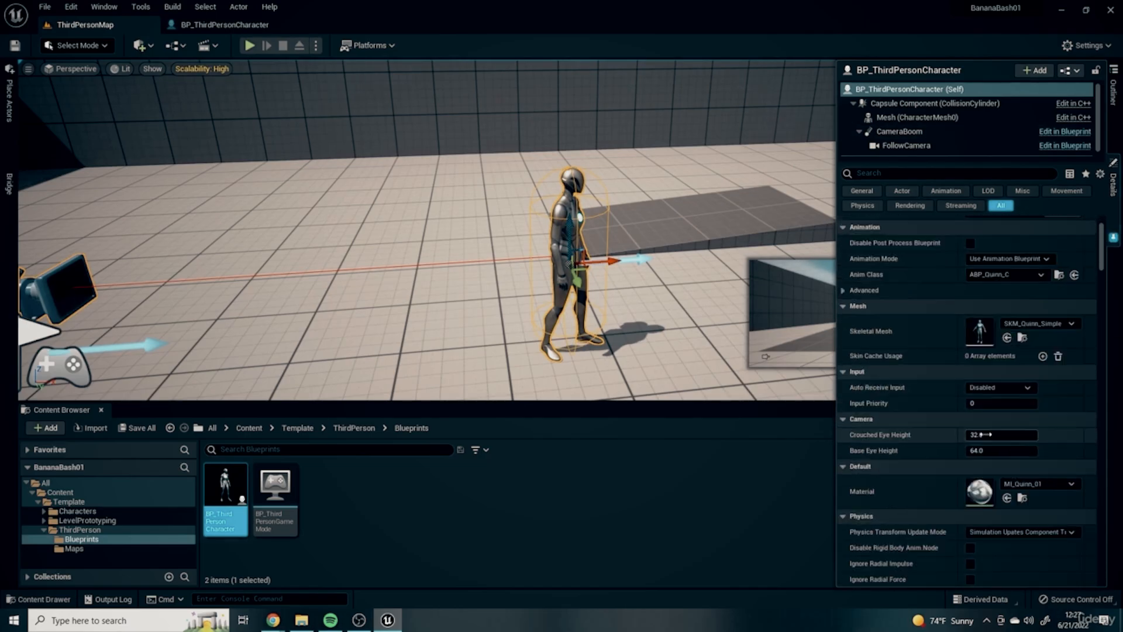
{"action": "scroll", "coordinate": [987, 435], "scroll_direction": "down", "scroll_amount": 3}
{"action": "left_click", "coordinate": [1051, 354]}
{"action": "left_click", "coordinate": [1003, 308]}
{"action": "right_click_drag", "start_coordinate": [632, 258], "coordinate": [514, 266]}
{"action": "left_click_drag", "start_coordinate": [833, 244], "coordinate": [917, 245]}
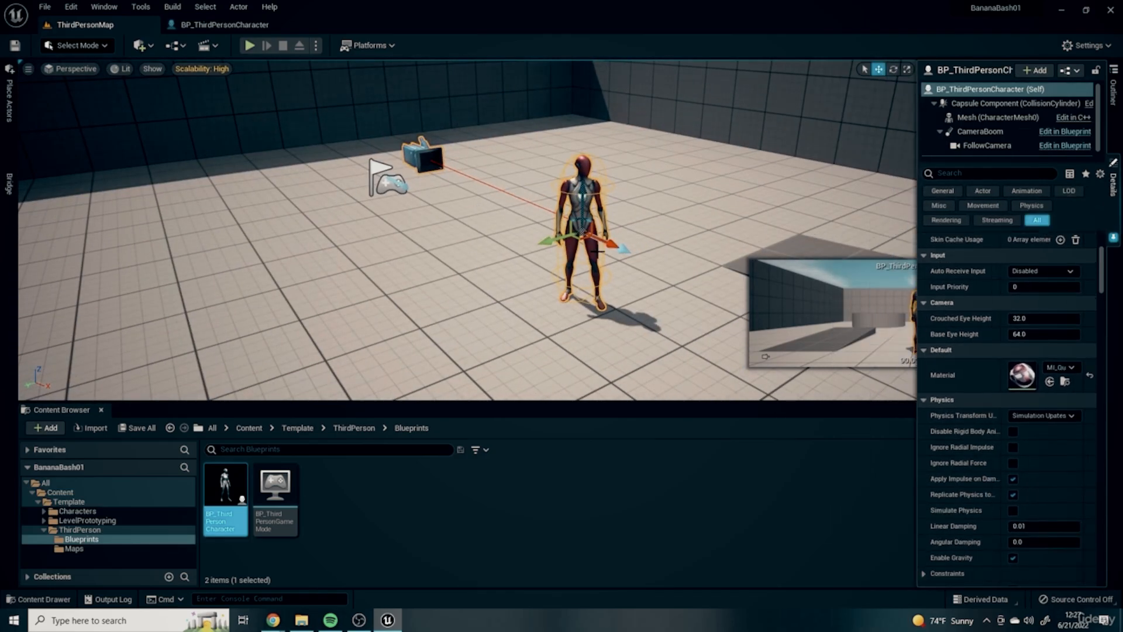
Play-test the level, run around the placed character to compare its material with the player's, and stop the session.
{"action": "left_click", "coordinate": [249, 45]}
{"action": "key", "text": "w"}
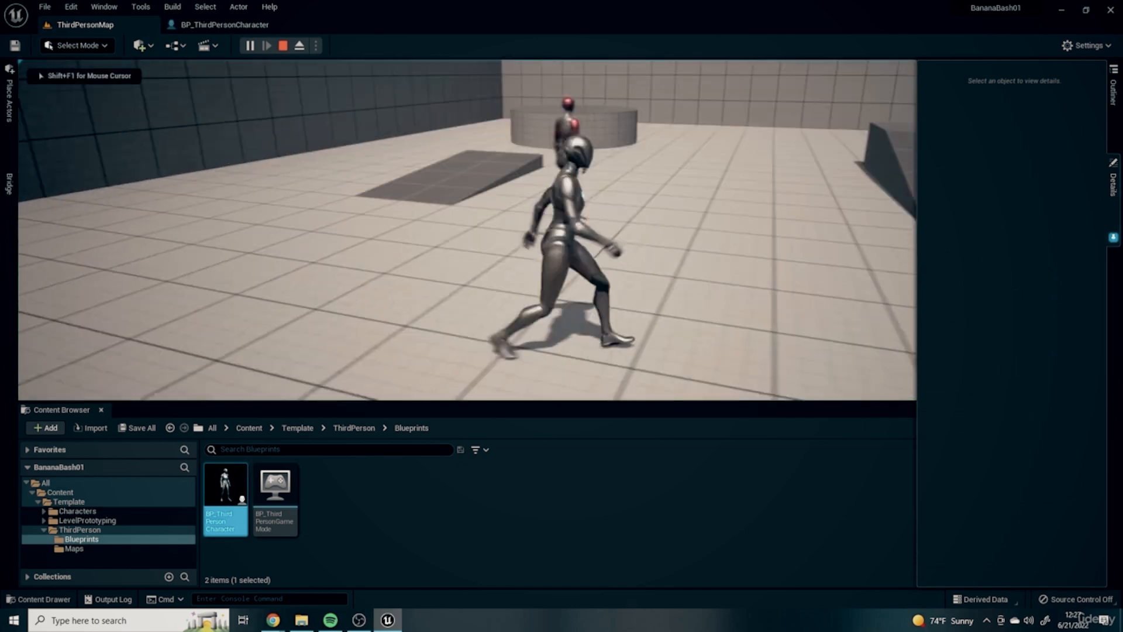
{"action": "key", "text": "w"}
{"action": "key", "text": "a"}
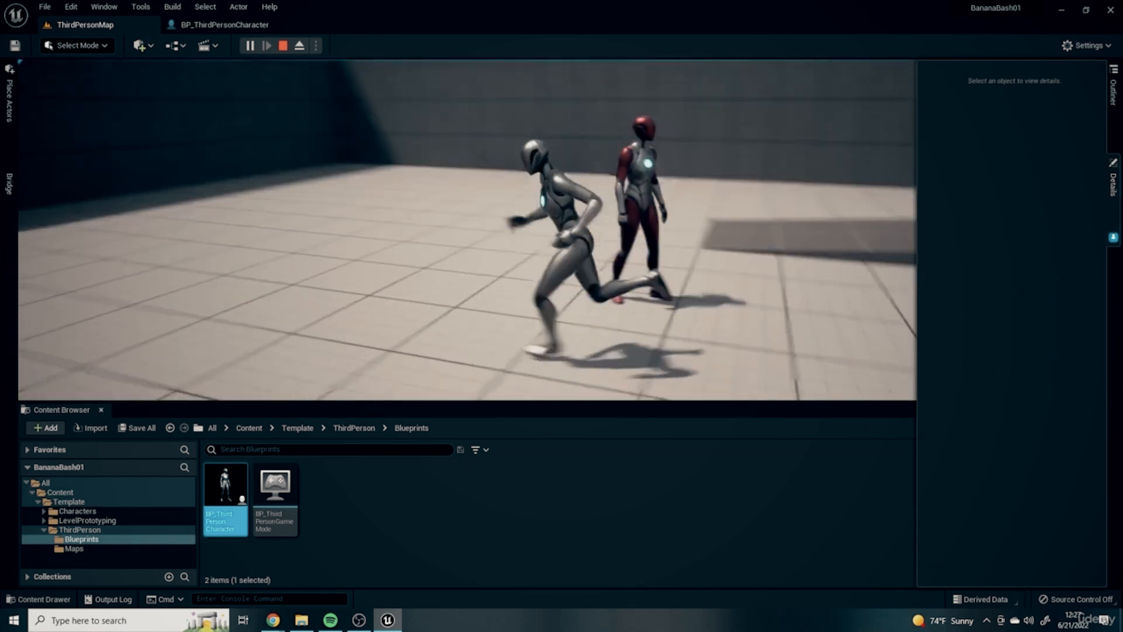
{"action": "key", "text": "a"}
{"action": "key", "text": "d"}
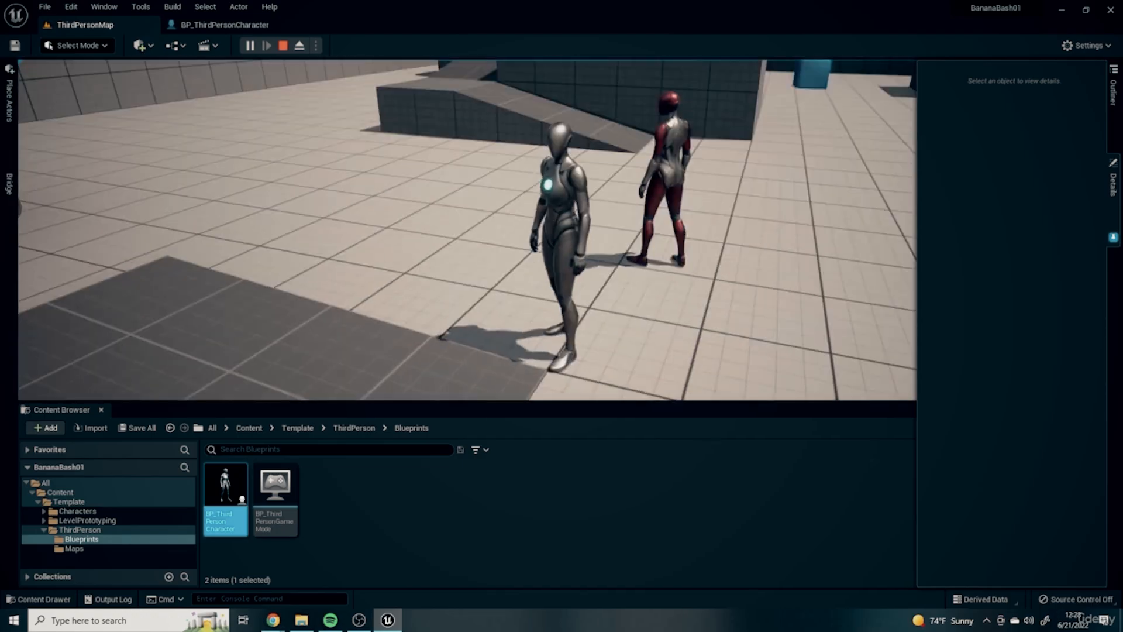
{"action": "key", "text": "Escape"}
Delete the placed character from the level and open BP_ThirdPersonCharacter in its Viewport view.
{"action": "right_click_drag", "start_coordinate": [447, 241], "coordinate": [499, 324]}
{"action": "key", "text": "Delete"}
{"action": "double_click", "coordinate": [226, 497]}
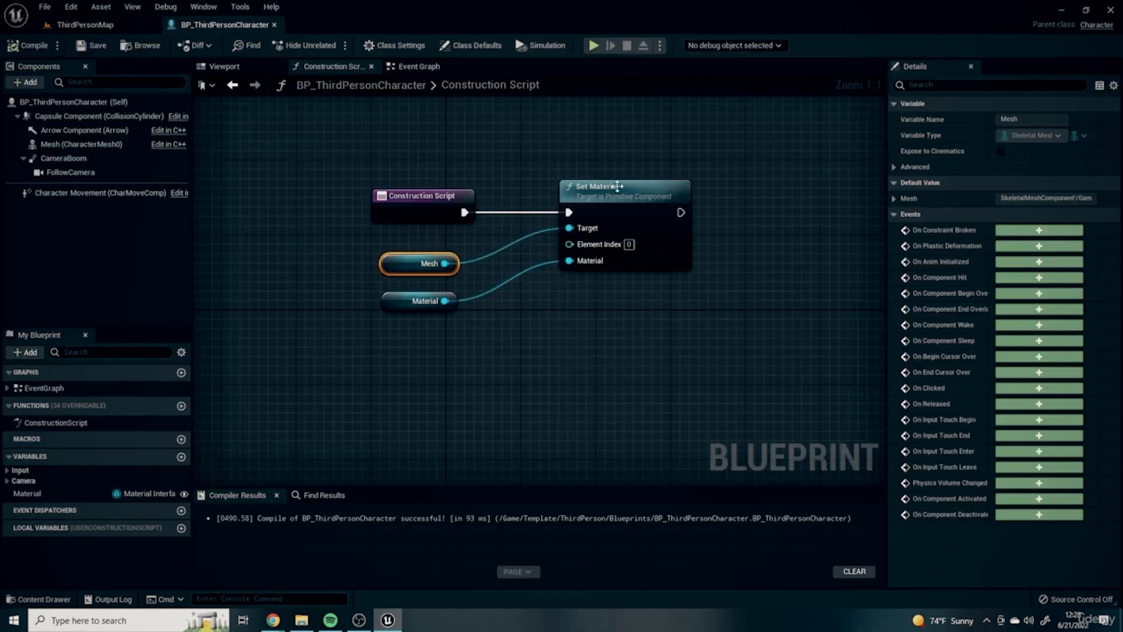
{"action": "left_click", "coordinate": [224, 66]}
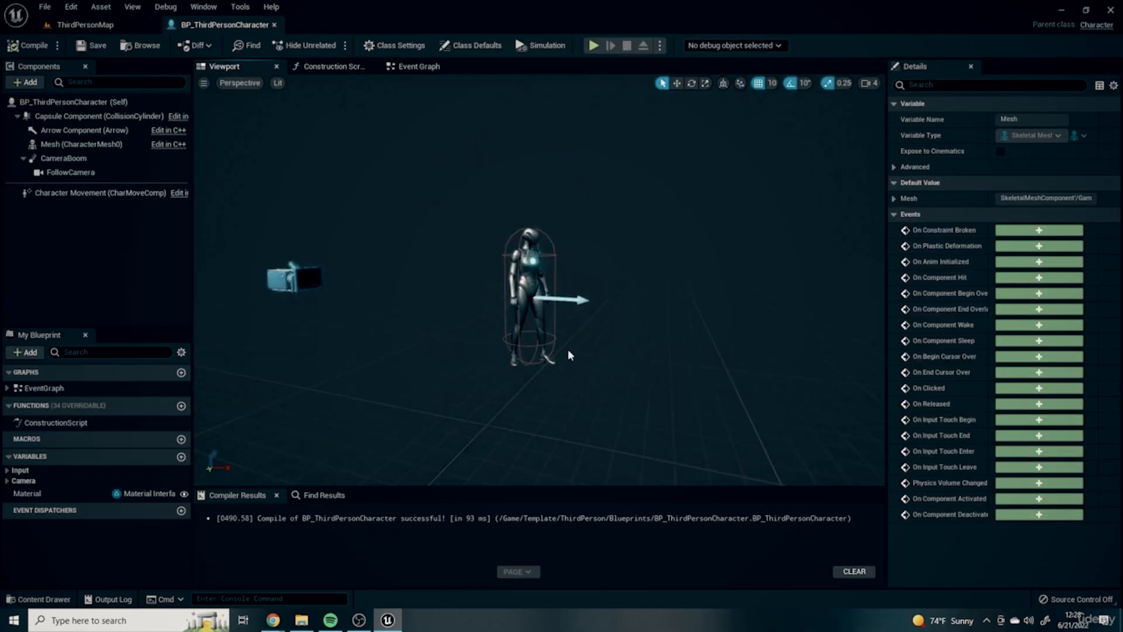
{"action": "scroll", "coordinate": [218, 232], "scroll_direction": "up", "scroll_amount": 3}
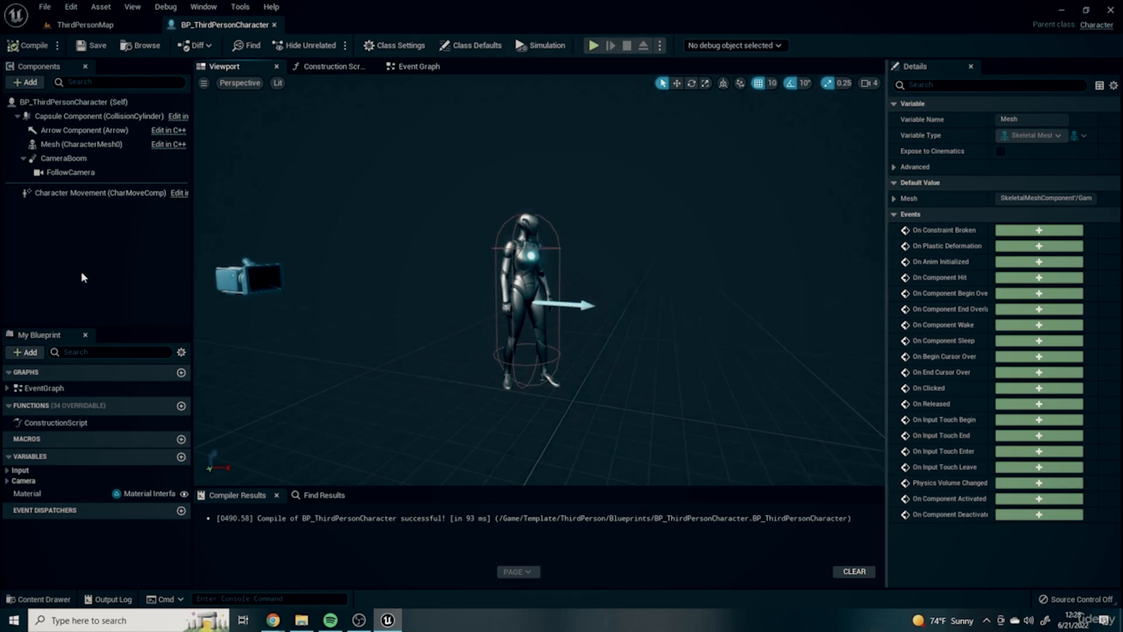
Place BP_ThirdPersonCharacter on the ThirdPersonMap floor beside the player start and set its Material to MI_Quinn_03.
{"action": "left_click", "coordinate": [104, 27]}
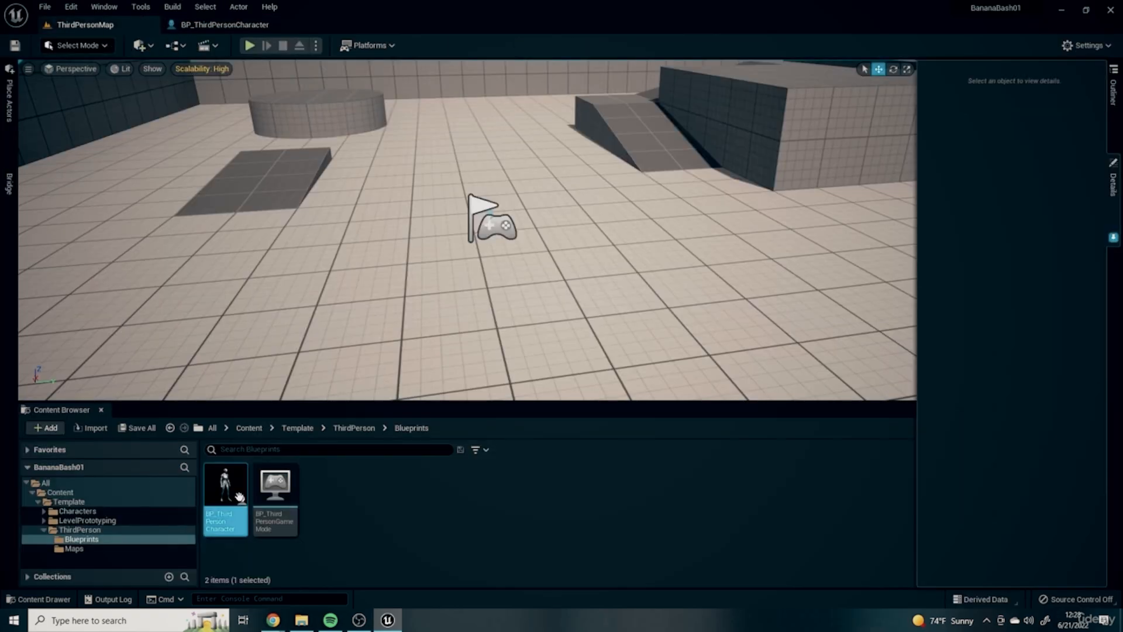
{"action": "left_click_drag", "start_coordinate": [234, 492], "coordinate": [402, 236]}
{"action": "left_click", "coordinate": [1060, 368]}
{"action": "left_click", "coordinate": [1034, 300]}
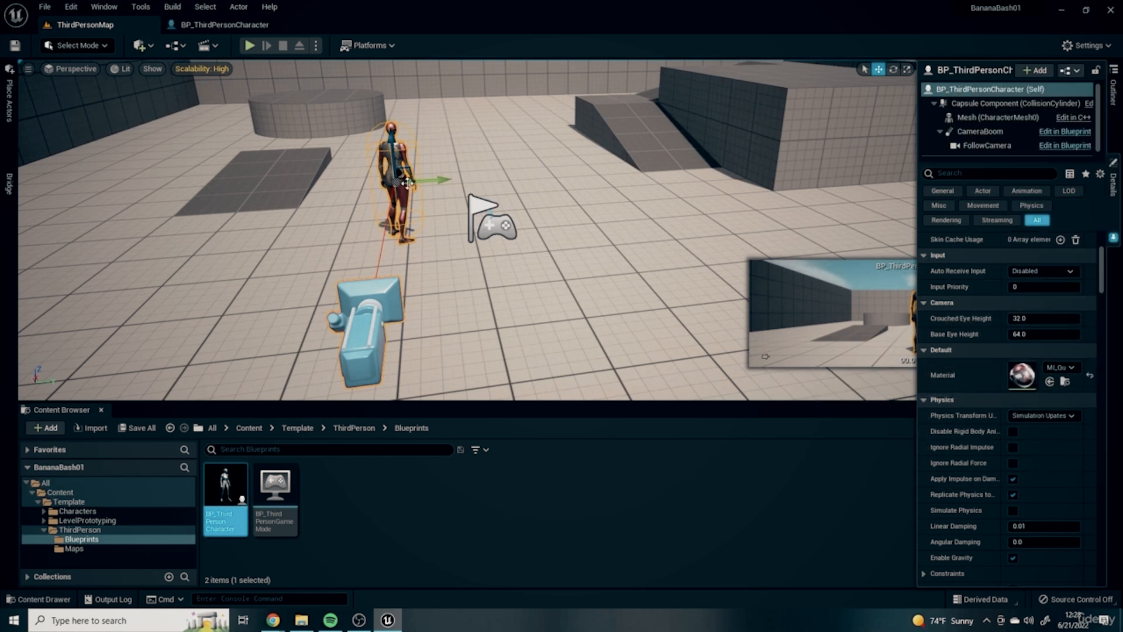
Play-test the level to compare the player character with the newly placed one beside it, and stop the session.
{"action": "left_click", "coordinate": [250, 47]}
{"action": "left_click", "coordinate": [374, 193]}
{"action": "key", "text": "d"}
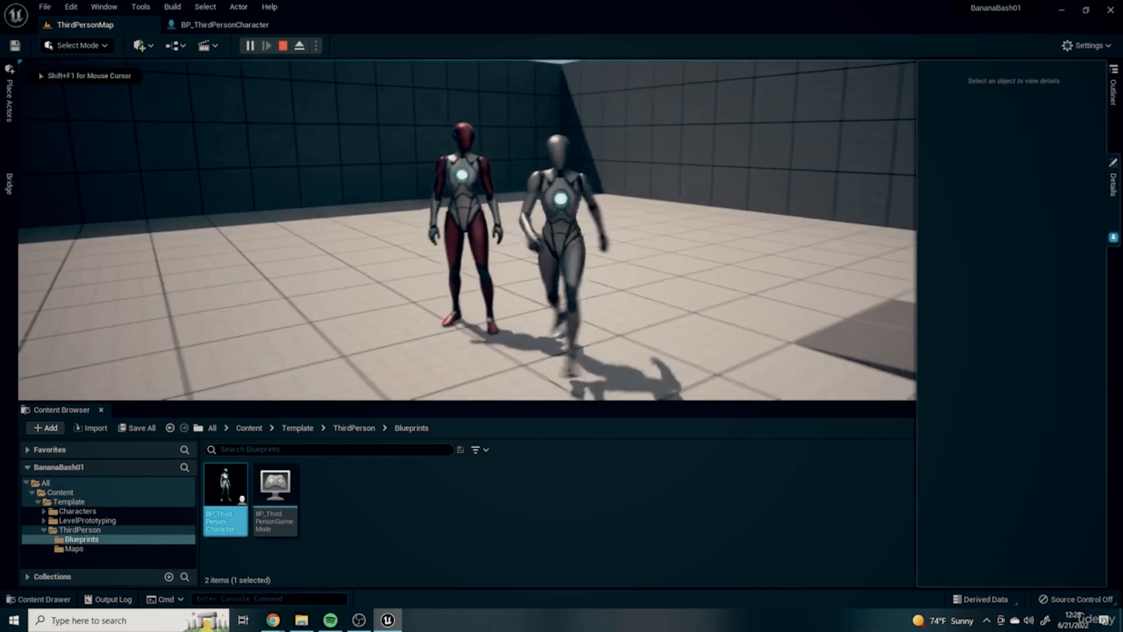
{"action": "key", "text": "w"}
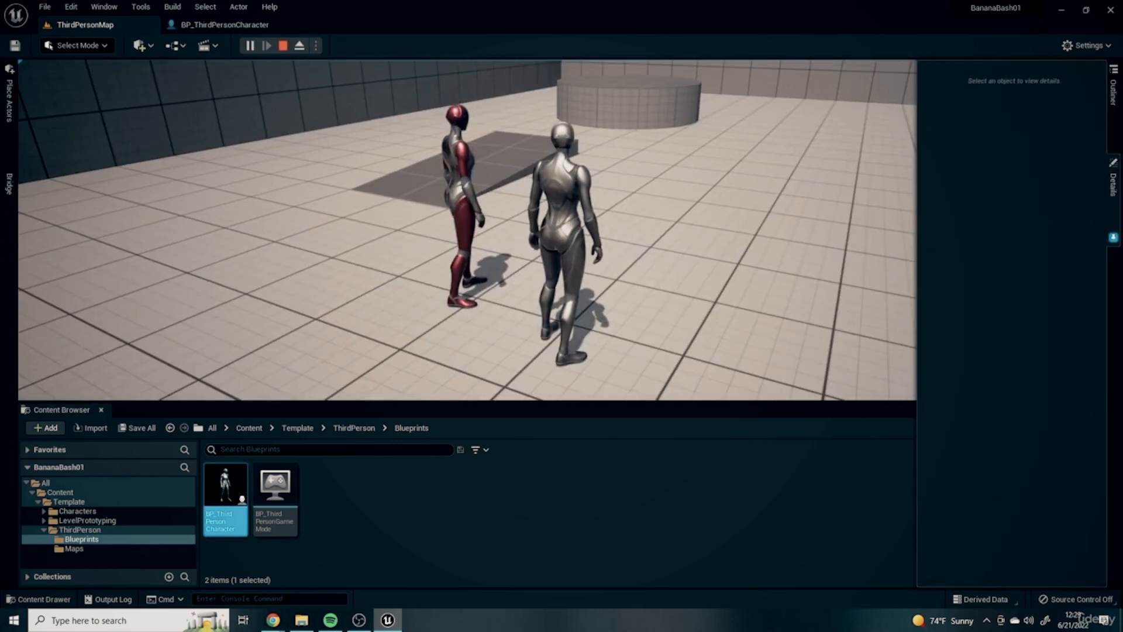
{"action": "key", "text": "Escape"}
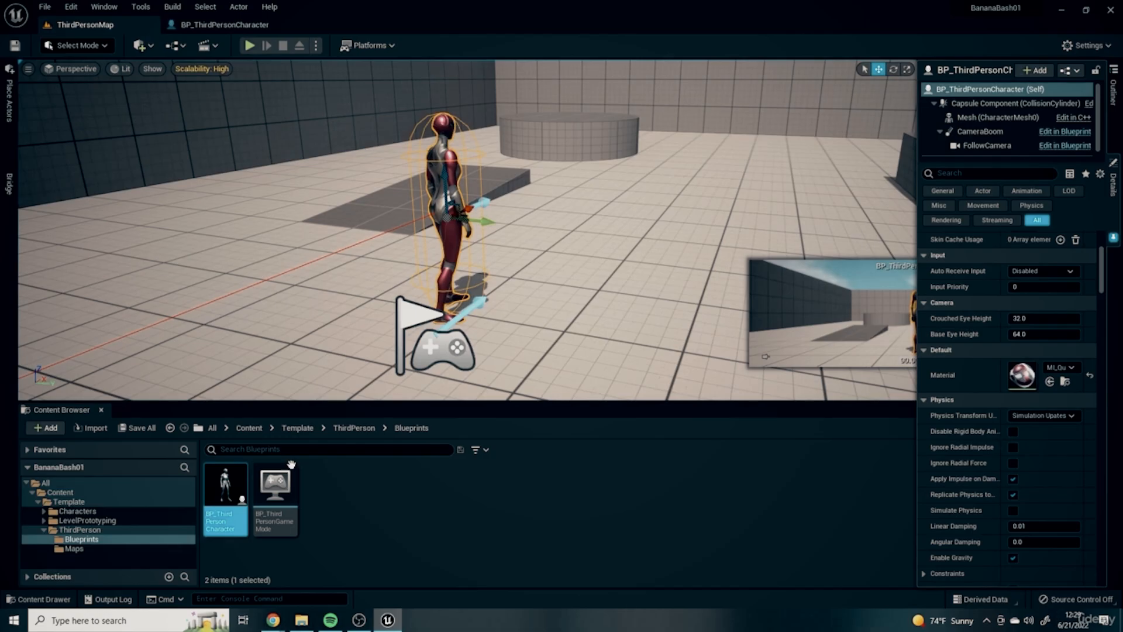
Set BP_ThirdPersonCharacter's default Material to MI_Quinn_03, compile the blueprint, and return to the ThirdPersonMap level.
{"action": "left_click", "coordinate": [216, 24]}
{"action": "left_click", "coordinate": [86, 25]}
{"action": "left_click", "coordinate": [223, 24]}
{"action": "left_click", "coordinate": [70, 102]}
{"action": "left_click", "coordinate": [1061, 326]}
{"action": "left_click", "coordinate": [1052, 241]}
{"action": "left_click", "coordinate": [25, 46]}
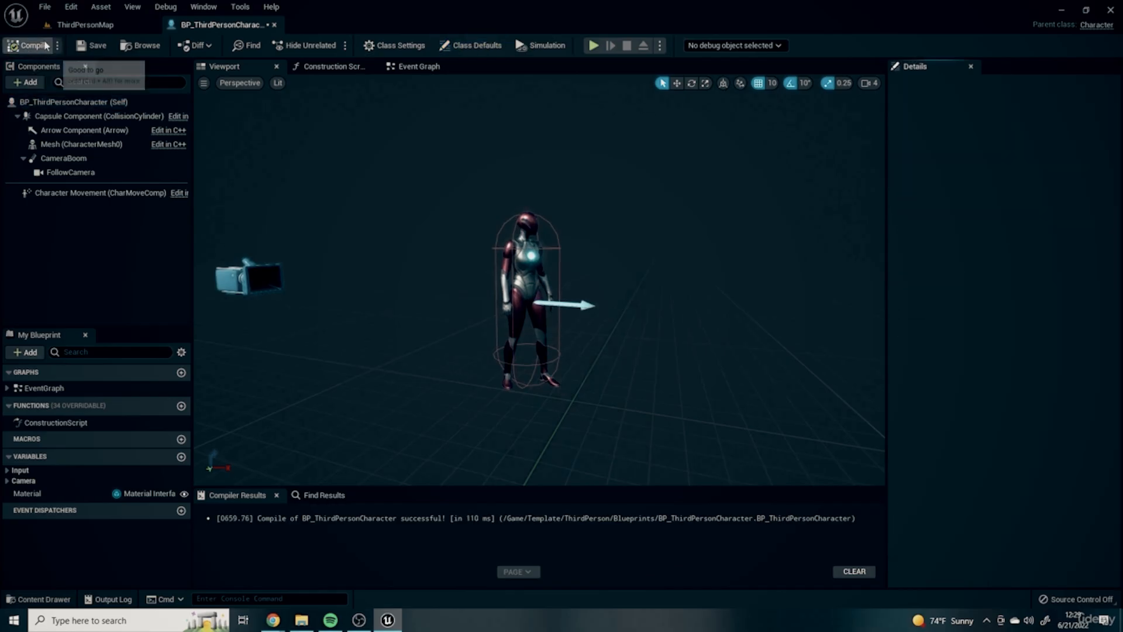
{"action": "left_click", "coordinate": [75, 27]}
{"action": "key", "text": "w"}
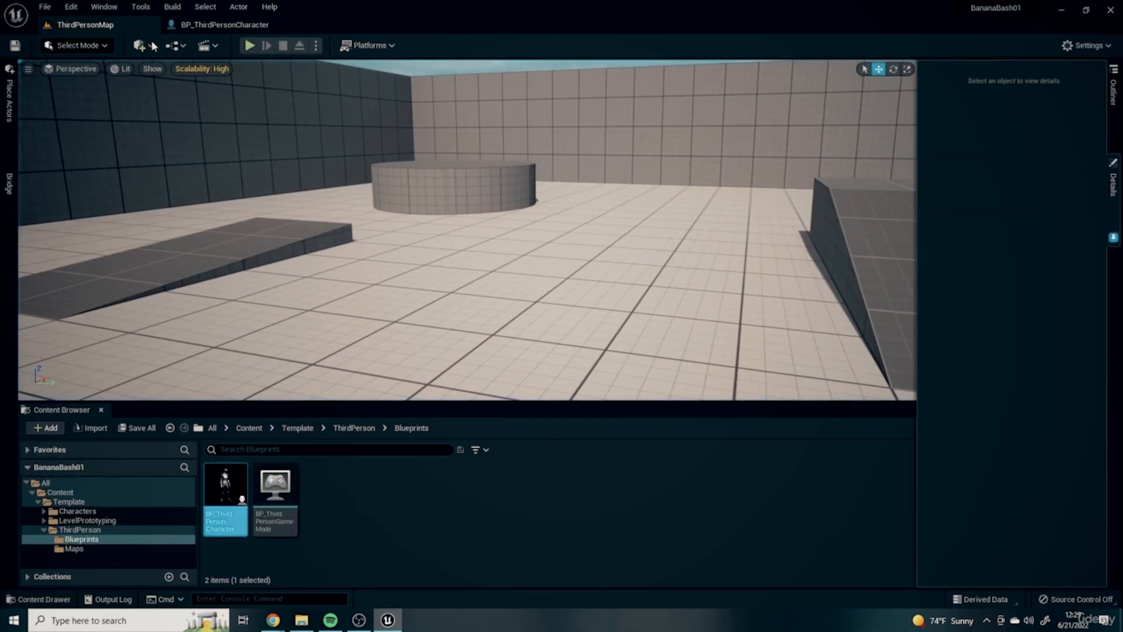
In BP_ThirdPersonCharacter, set the Skeletal Mesh of the Mesh (CharacterMesh0) component to SKM_Manny_Simple.
{"action": "left_click", "coordinate": [202, 26]}
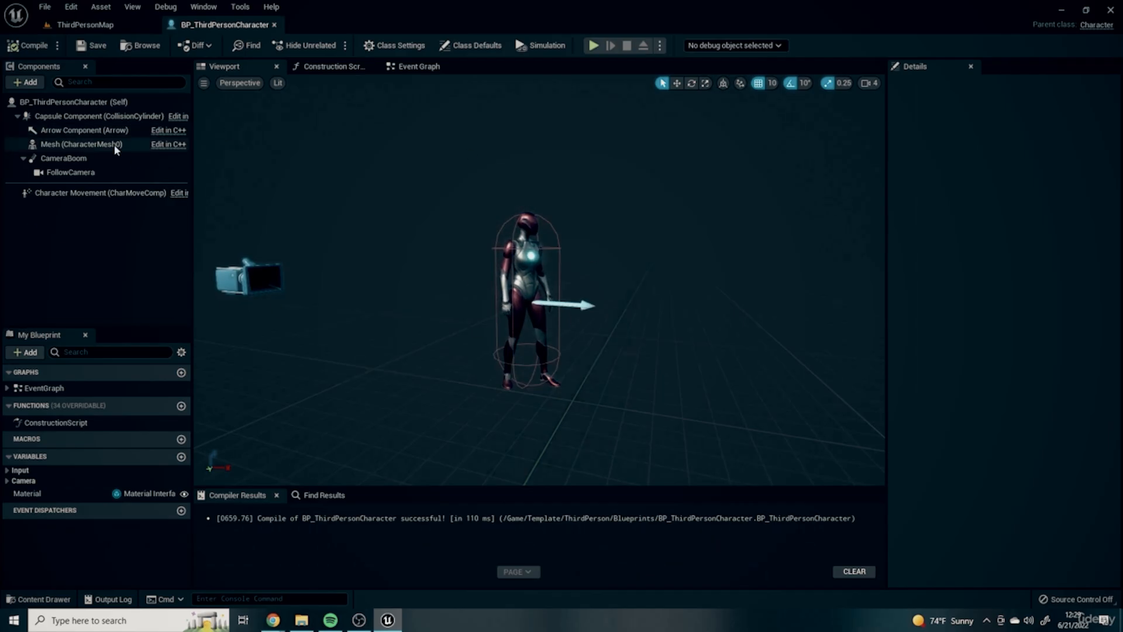
{"action": "left_click", "coordinate": [528, 257]}
{"action": "scroll", "coordinate": [633, 273], "scroll_direction": "up", "scroll_amount": 5}
{"action": "scroll", "coordinate": [491, 296], "scroll_direction": "down", "scroll_amount": 5}
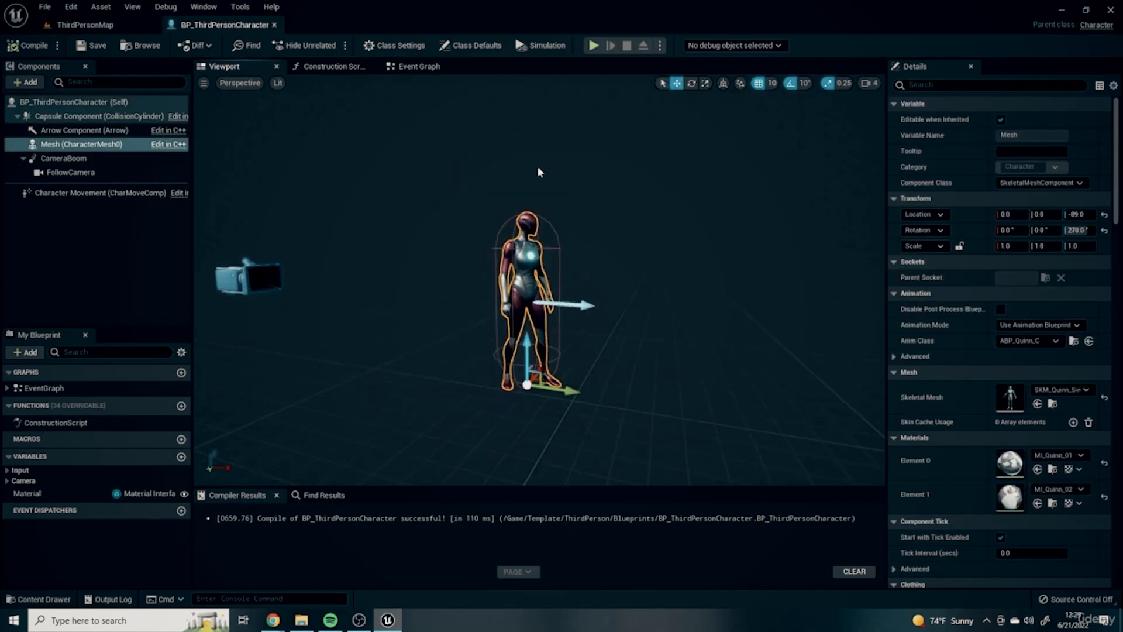
{"action": "left_click_drag", "start_coordinate": [886, 240], "coordinate": [811, 238]}
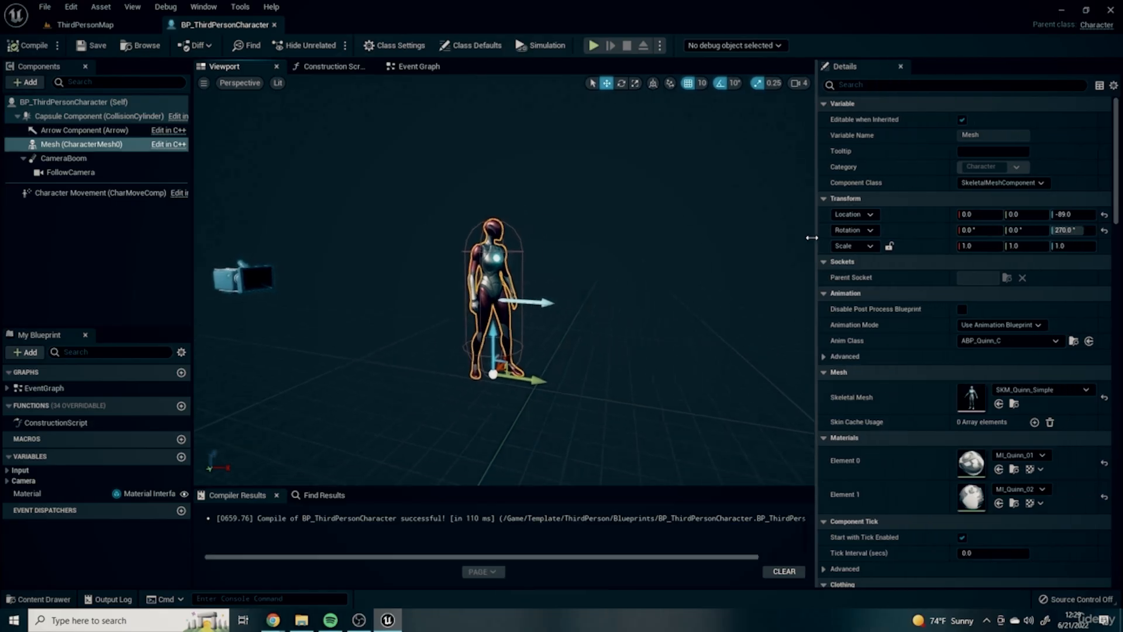
{"action": "scroll", "coordinate": [467, 257], "scroll_direction": "up", "scroll_amount": 4}
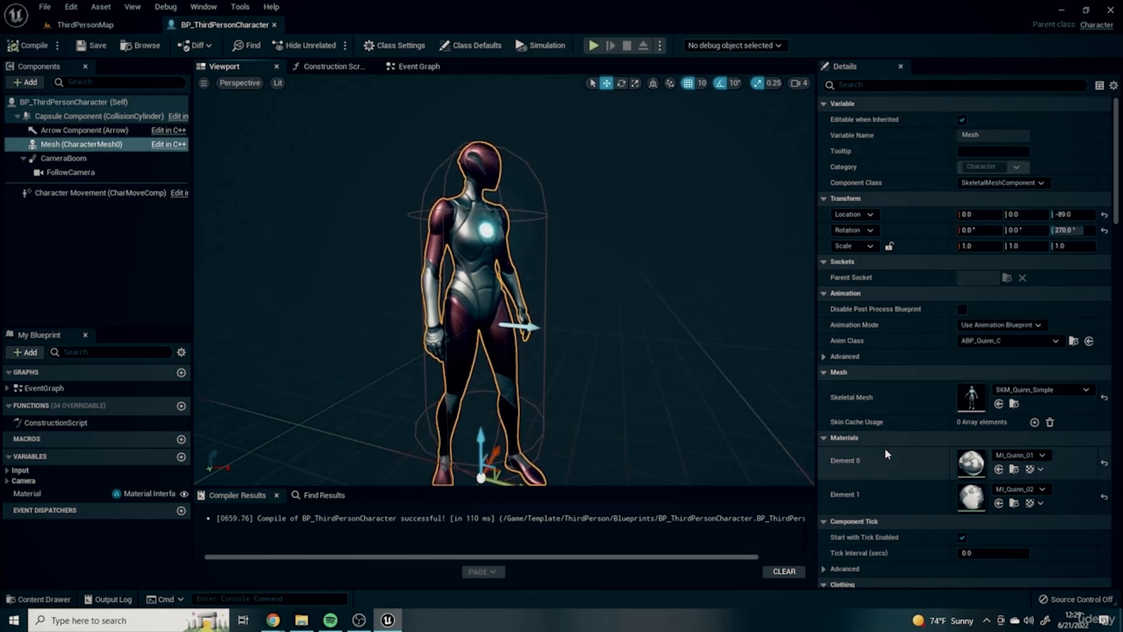
{"action": "left_click", "coordinate": [1028, 390]}
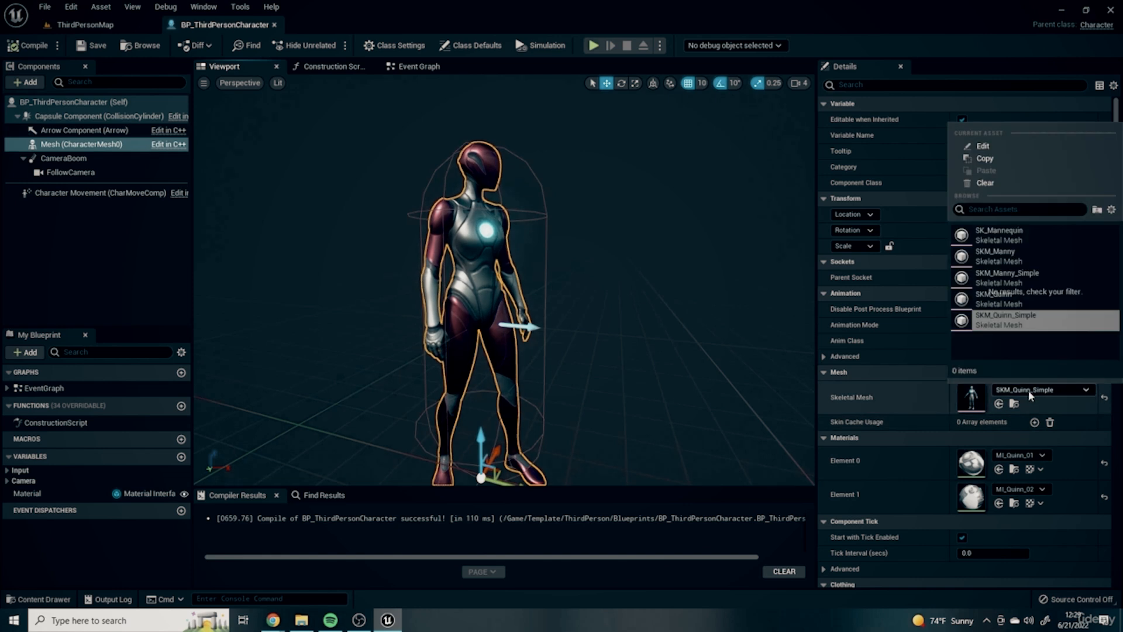
{"action": "left_click", "coordinate": [1043, 393]}
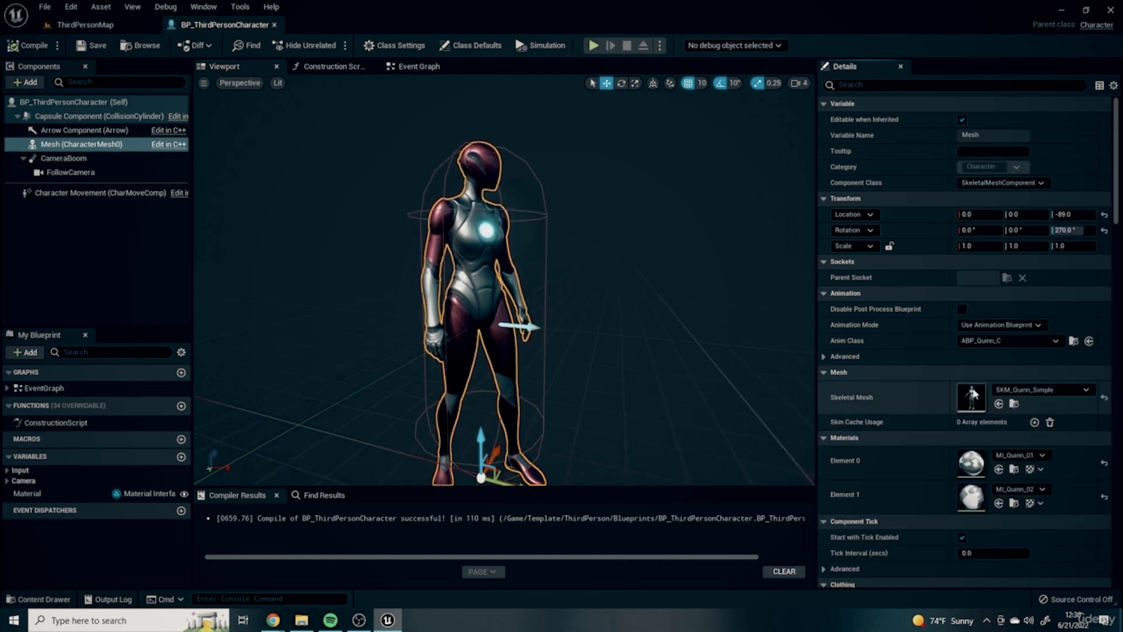
{"action": "left_click", "coordinate": [1045, 389]}
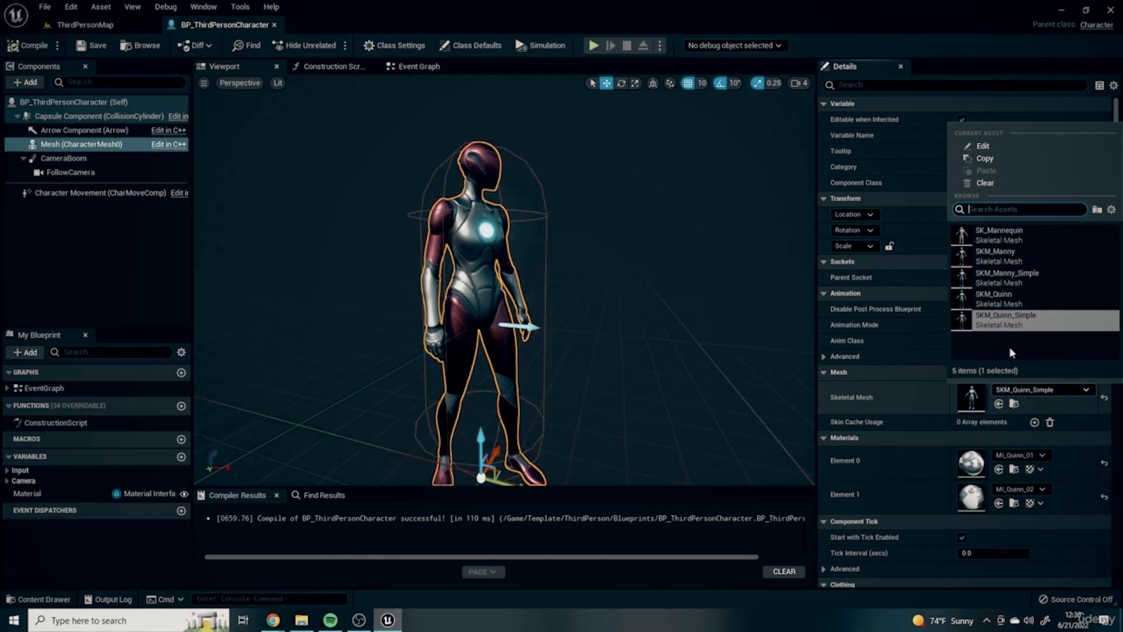
{"action": "left_click", "coordinate": [1012, 278]}
{"action": "scroll", "coordinate": [1065, 481], "scroll_direction": "down", "scroll_amount": 1}
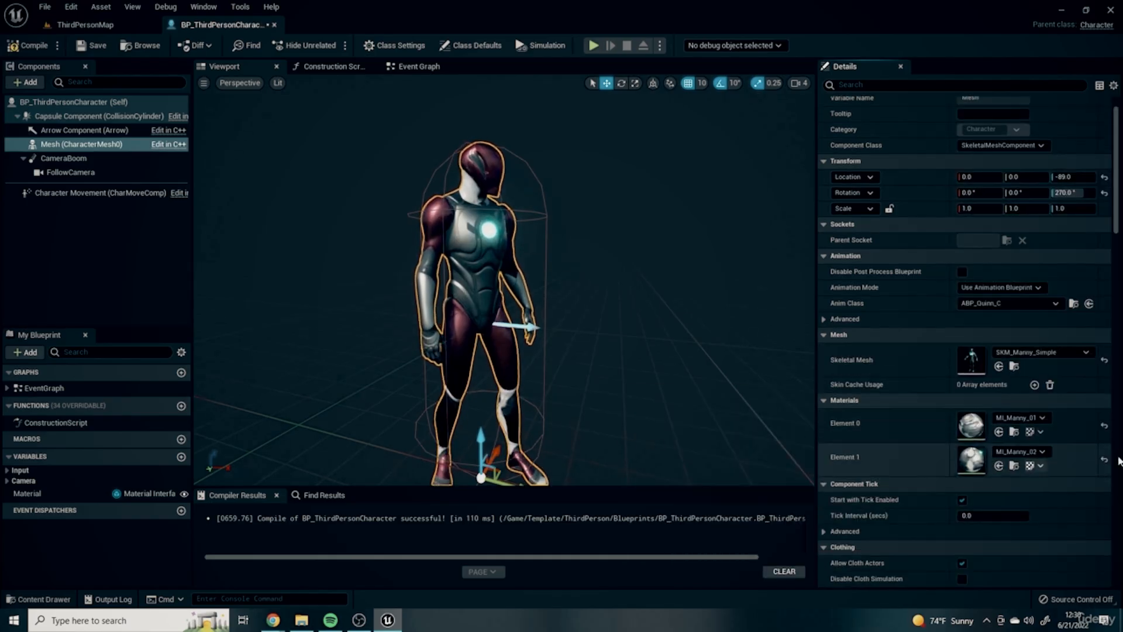
{"action": "scroll", "coordinate": [351, 197], "scroll_direction": "down", "scroll_amount": 5}
{"action": "scroll", "coordinate": [880, 416], "scroll_direction": "down", "scroll_amount": 2}
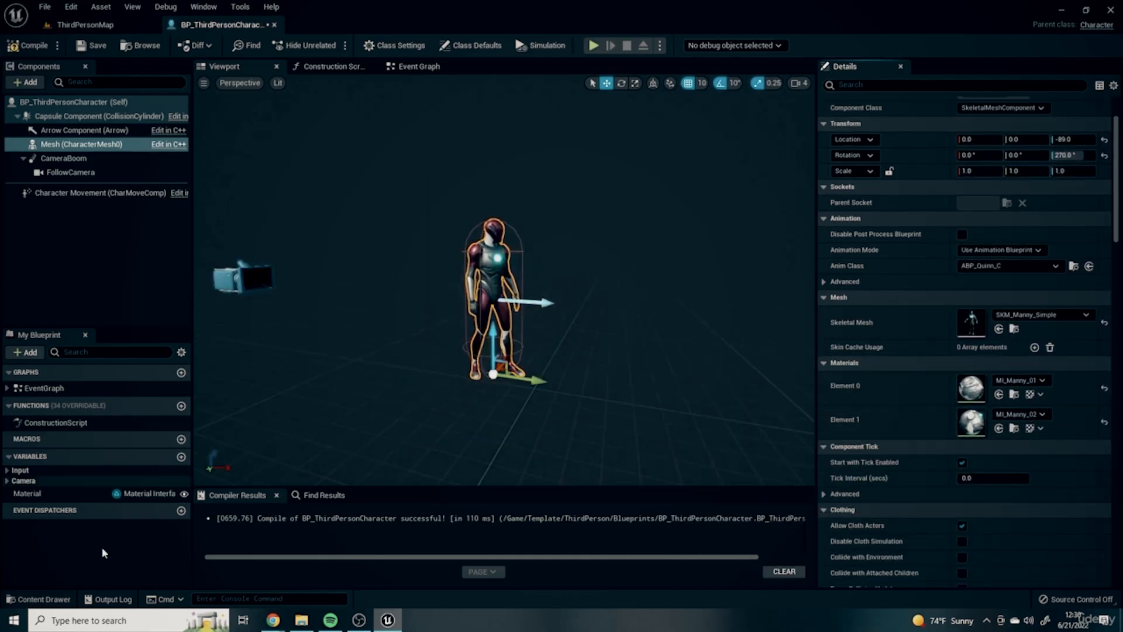
Delete the Set Material, Mesh and Material nodes from the Construction Script, and delete the Material variable.
{"action": "left_click", "coordinate": [66, 495]}
{"action": "left_click", "coordinate": [334, 66]}
{"action": "left_click_drag", "start_coordinate": [342, 186], "coordinate": [726, 387]}
{"action": "left_click", "coordinate": [643, 276]}
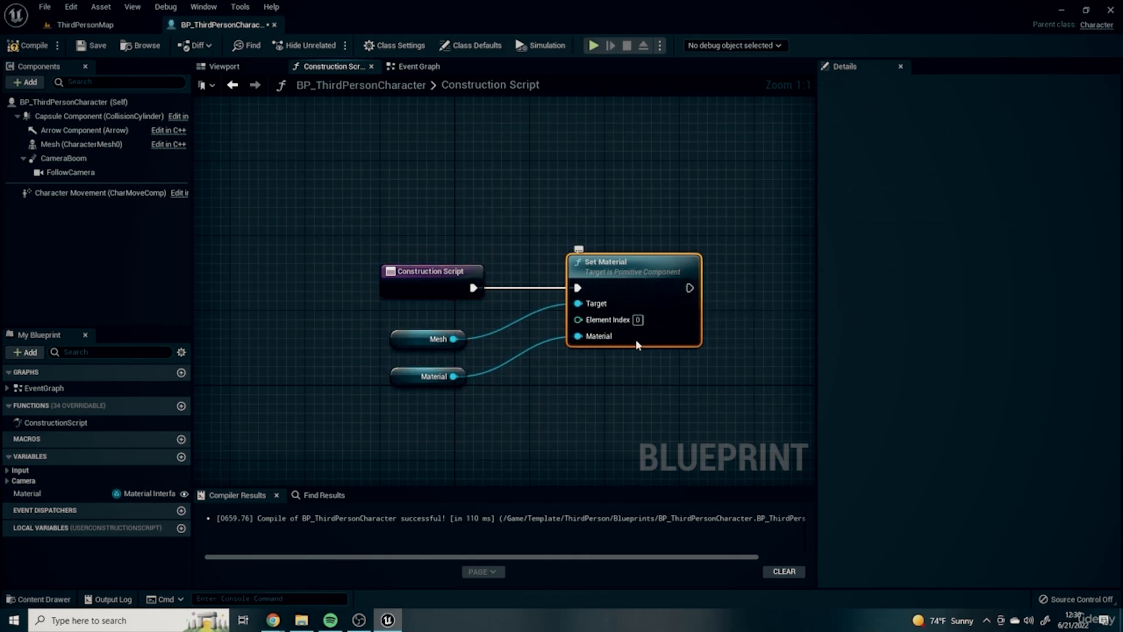
{"action": "key", "text": "Delete"}
{"action": "right_click", "coordinate": [46, 493]}
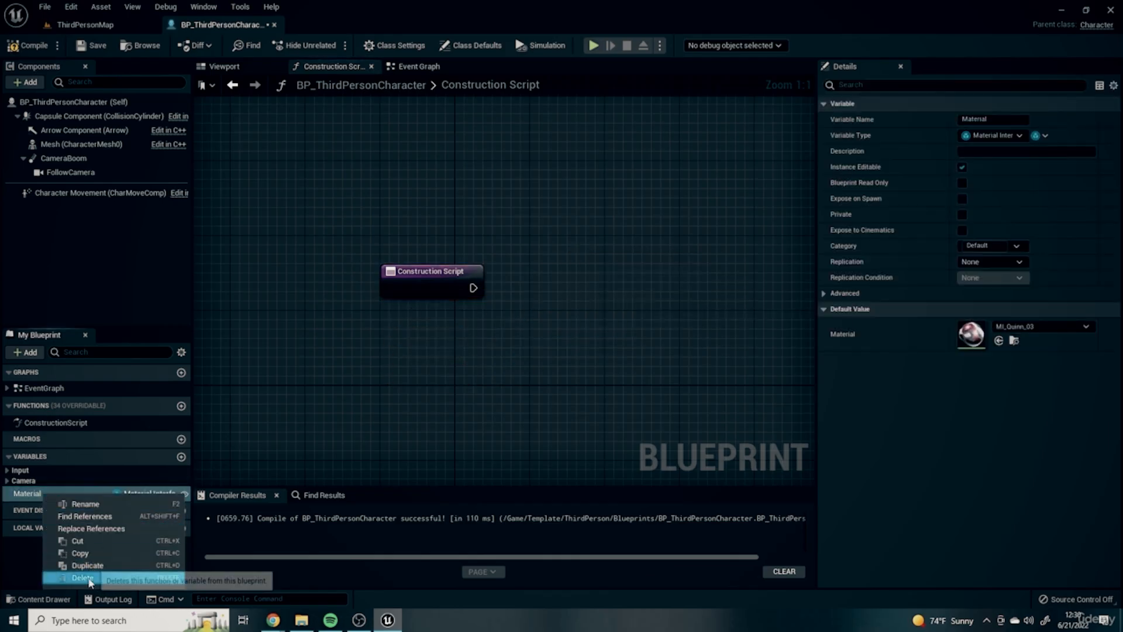
{"action": "left_click", "coordinate": [64, 579]}
Examine the character in the blueprint's Viewport and the Skeletal Mesh choices available for its Mesh component.
{"action": "left_click", "coordinate": [224, 66]}
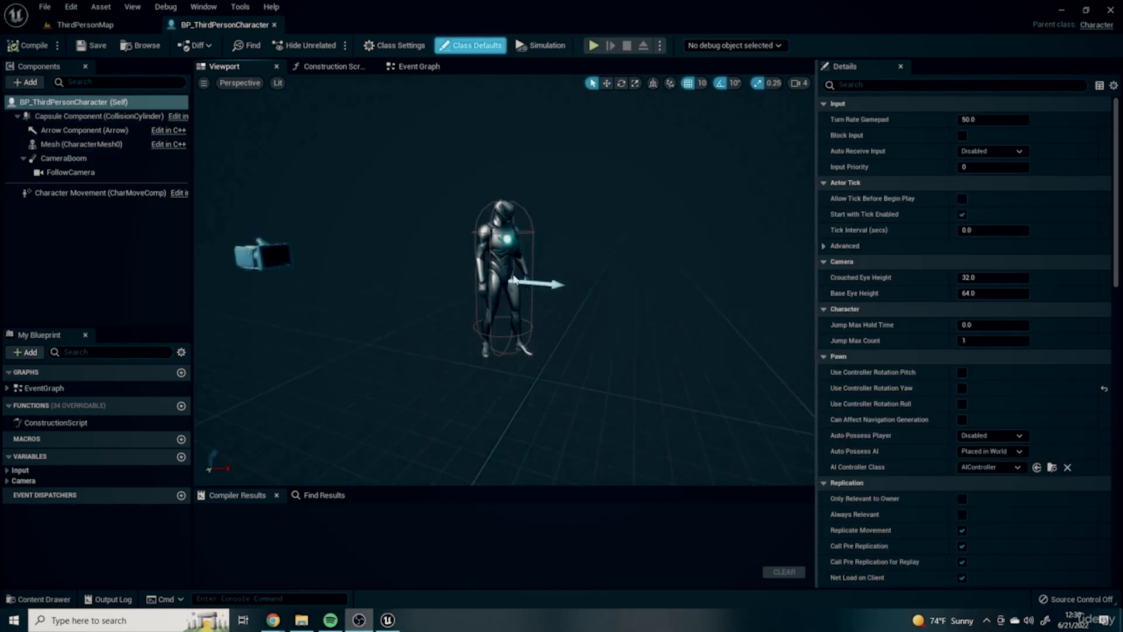
{"action": "scroll", "coordinate": [666, 248], "scroll_direction": "up", "scroll_amount": 4}
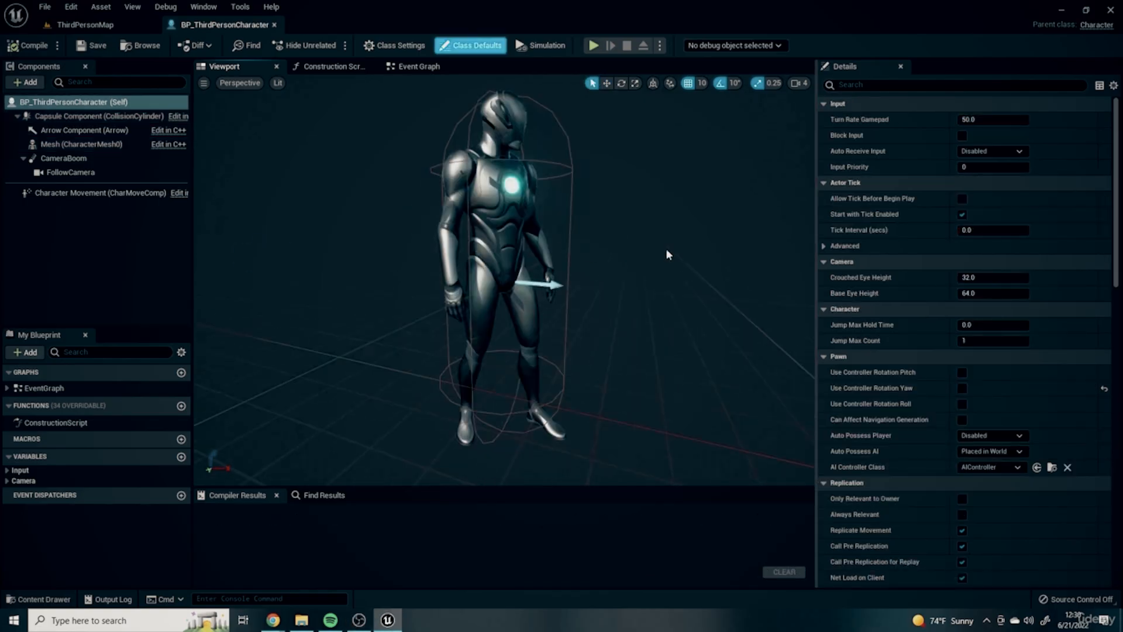
{"action": "scroll", "coordinate": [548, 353], "scroll_direction": "down", "scroll_amount": 2}
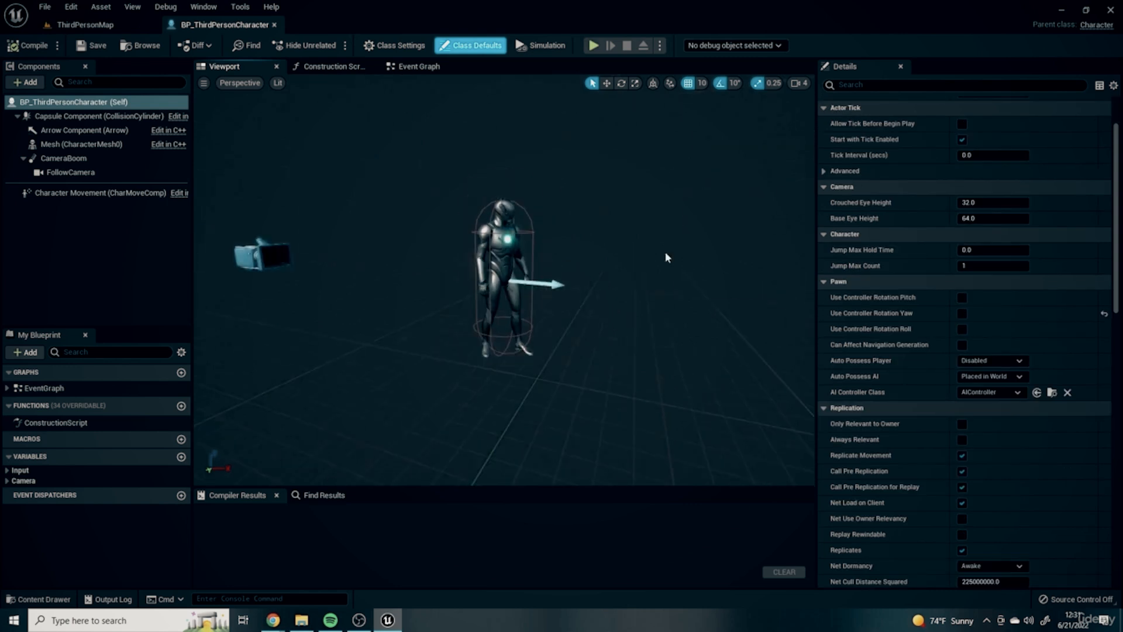
{"action": "left_click", "coordinate": [81, 144]}
{"action": "left_click", "coordinate": [1056, 314]}
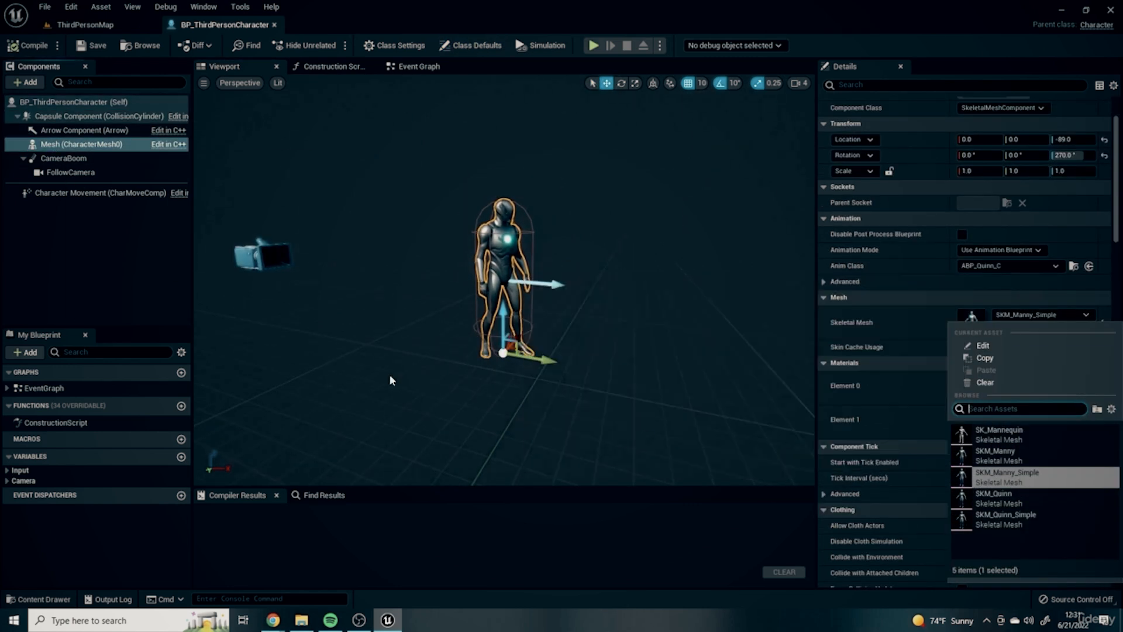
{"action": "left_click", "coordinate": [554, 434]}
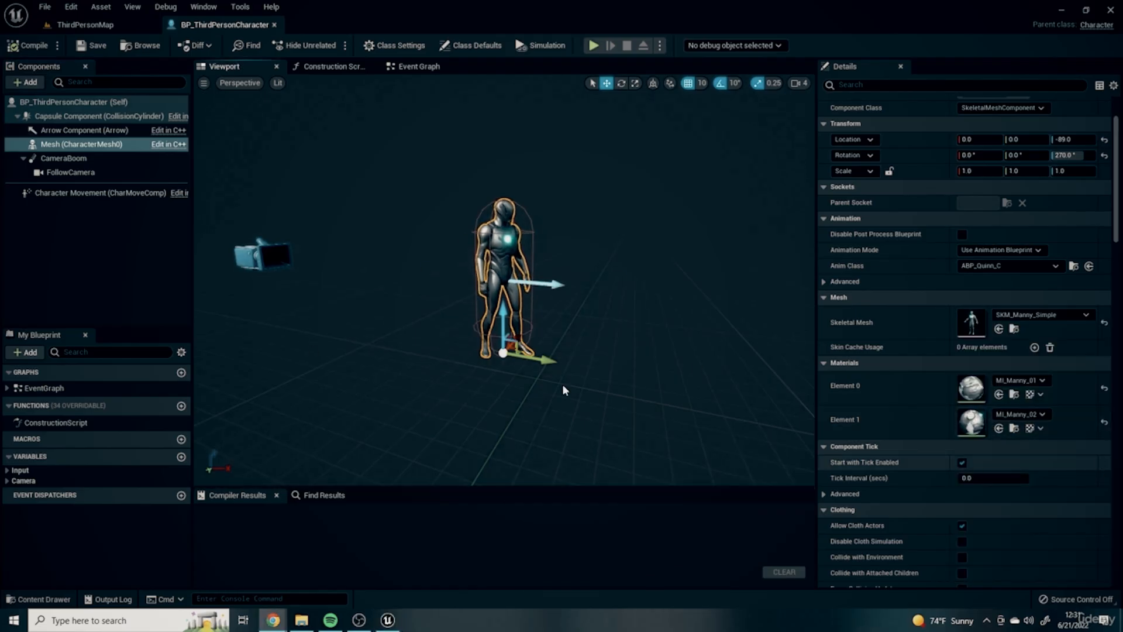
Play-test ThirdPersonMap with the Manny character, running and jumping around the level, and end the play session.
{"action": "left_click", "coordinate": [115, 25]}
{"action": "left_click", "coordinate": [249, 45]}
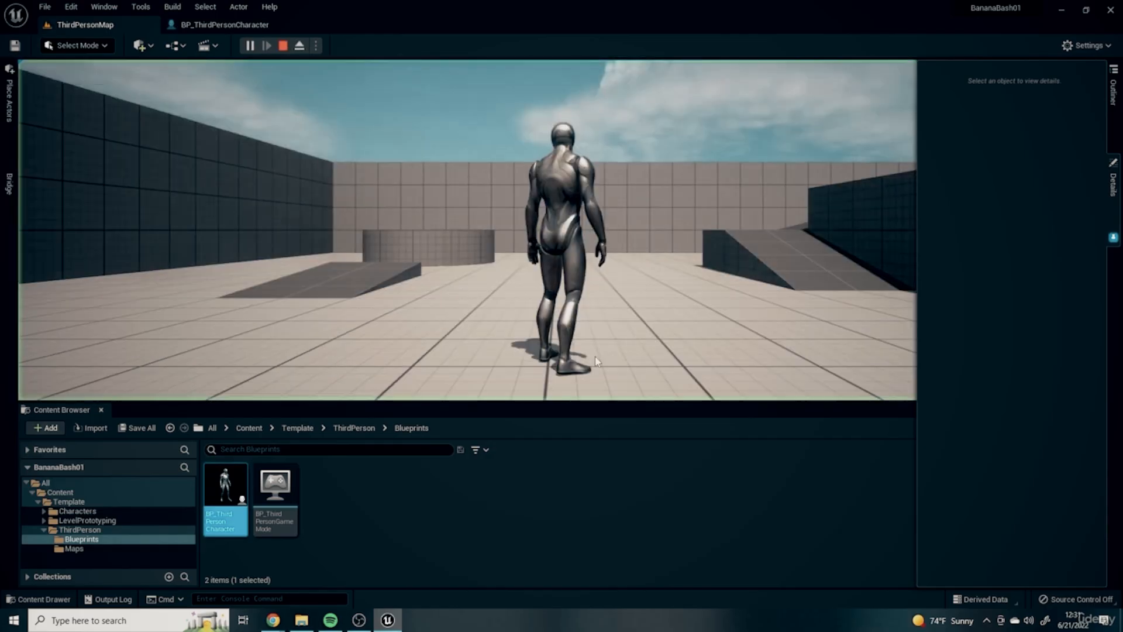
{"action": "key", "text": "w"}
{"action": "key", "text": "space"}
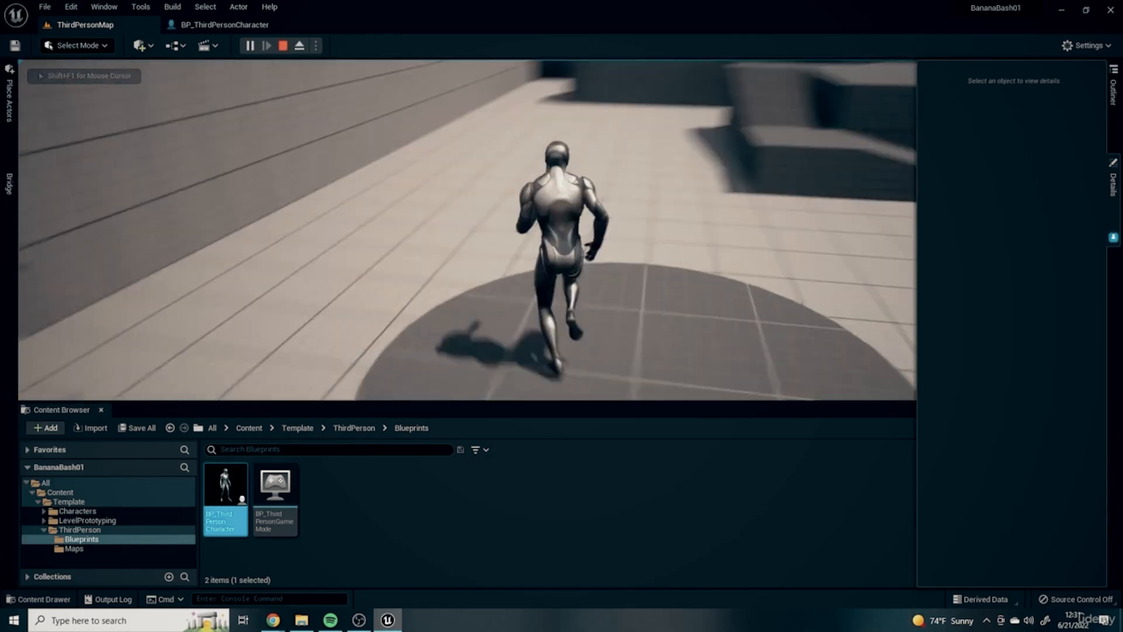
{"action": "key", "text": "space"}
{"action": "key", "text": "a"}
{"action": "key", "text": "w"}
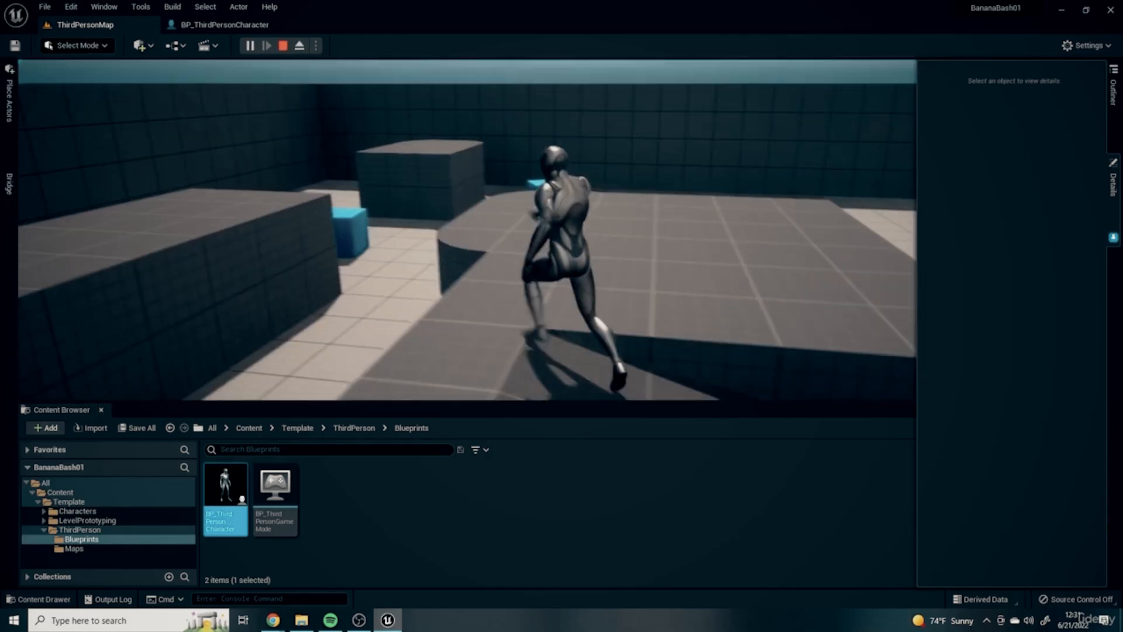
{"action": "key", "text": "space"}
{"action": "key", "text": "w"}
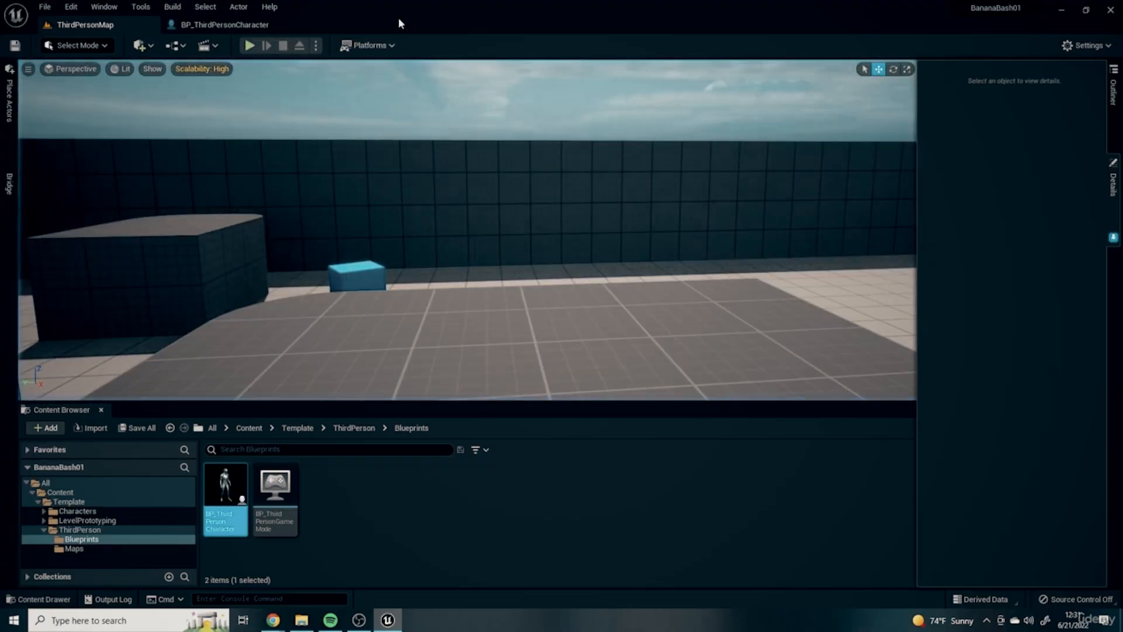
{"action": "key", "text": "Escape"}
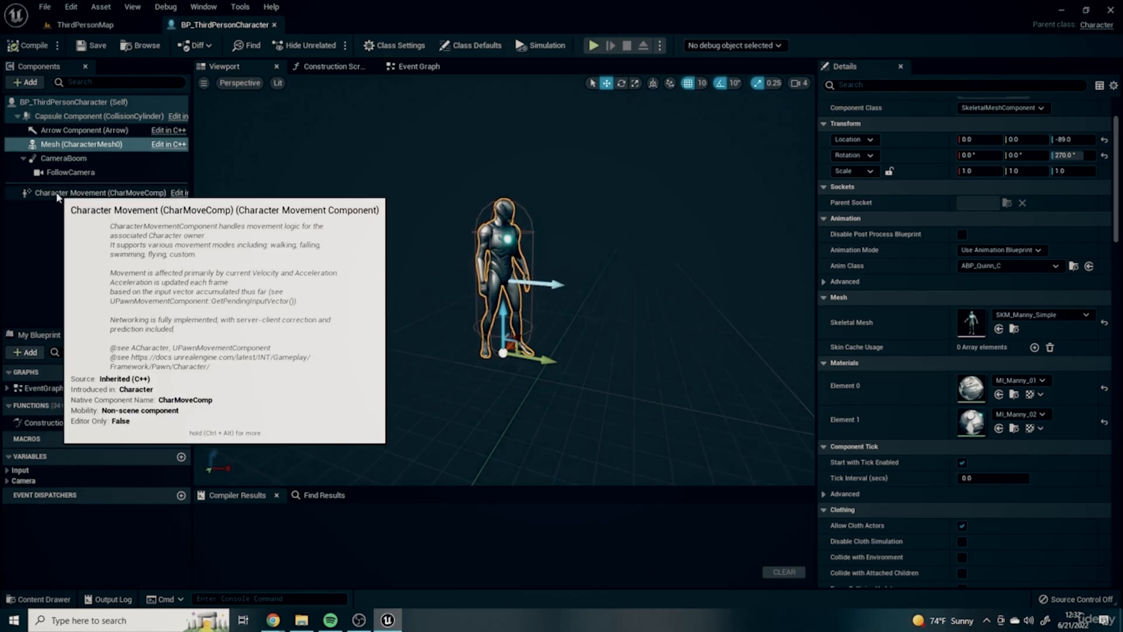
Set the Character Movement component's Max Walk Speed to 750 cm/s and compile the character blueprint.
{"action": "left_click", "coordinate": [58, 197]}
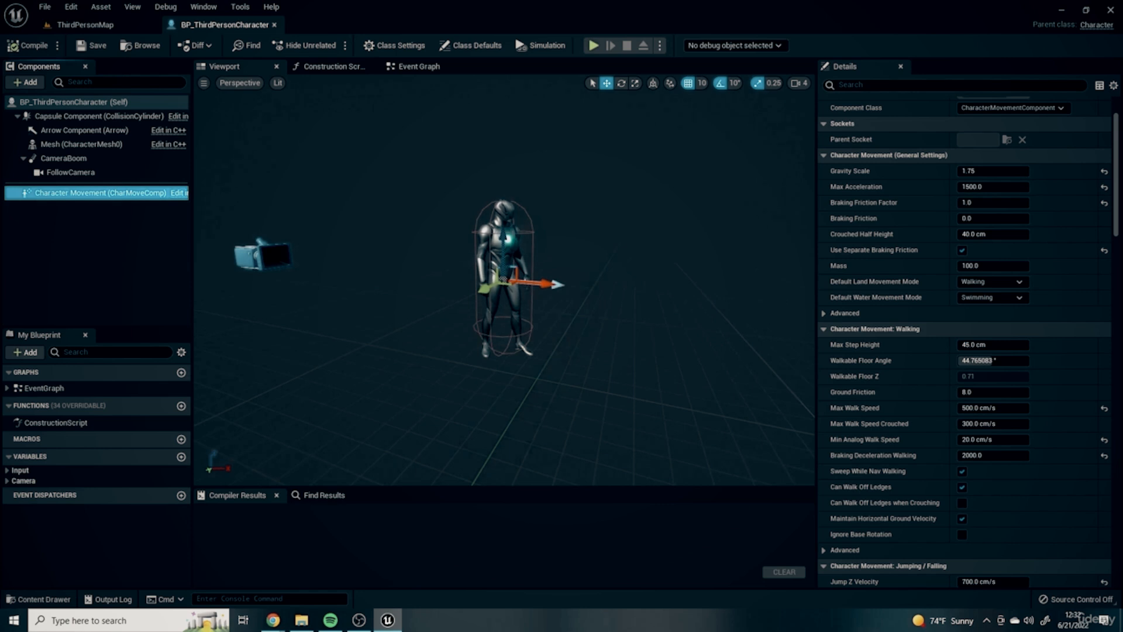
{"action": "scroll", "coordinate": [912, 293], "scroll_direction": "down", "scroll_amount": 3}
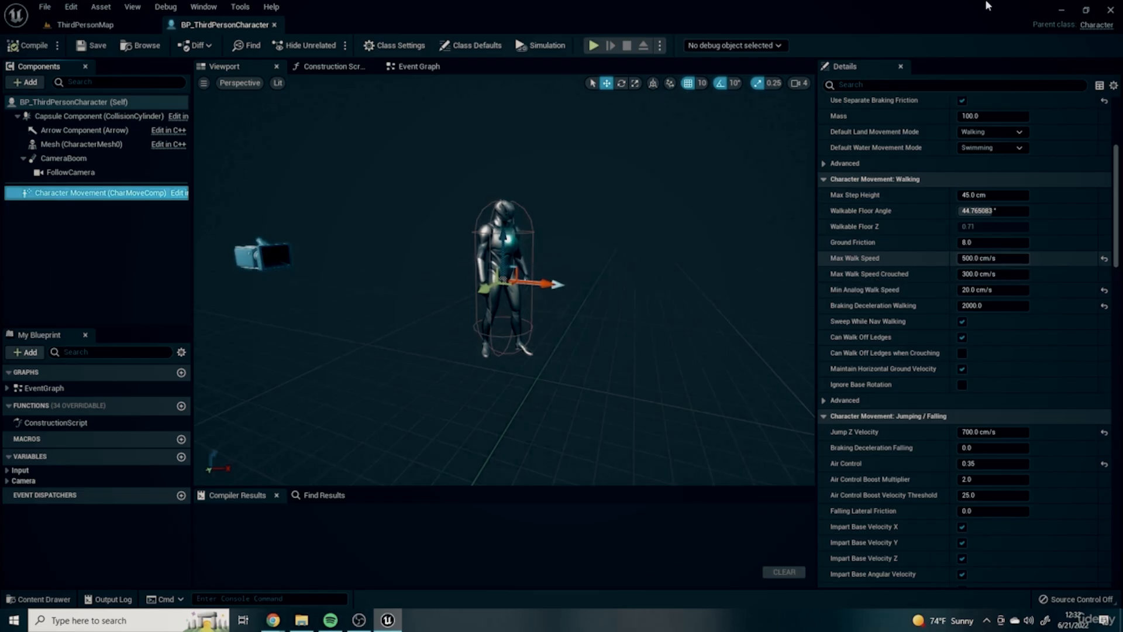
{"action": "left_click", "coordinate": [993, 258]}
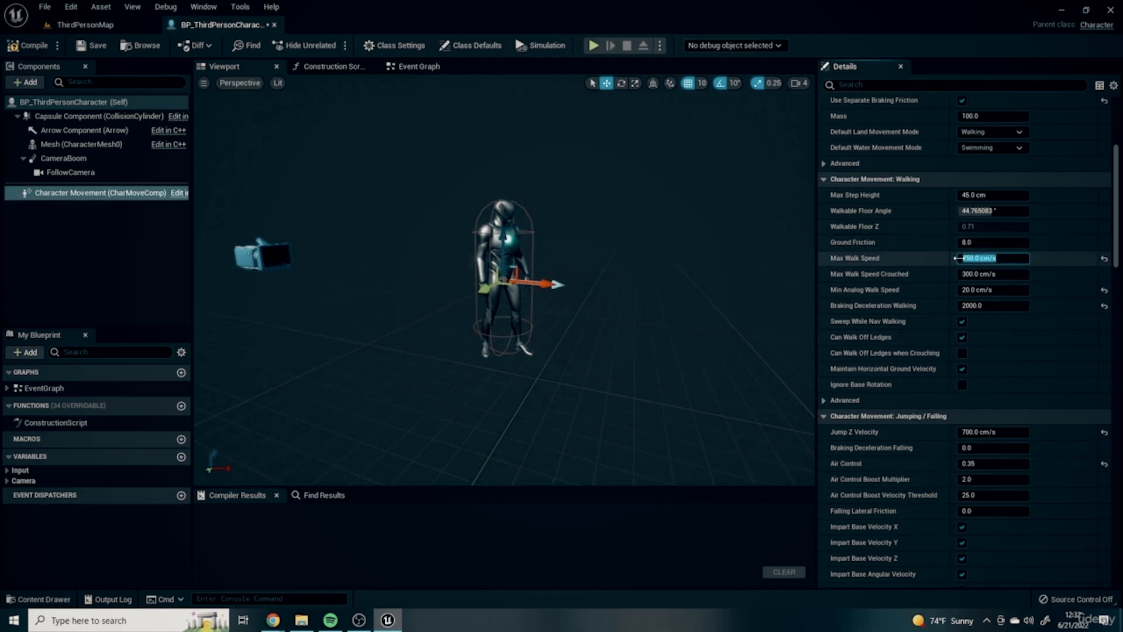
{"action": "left_click", "coordinate": [28, 45]}
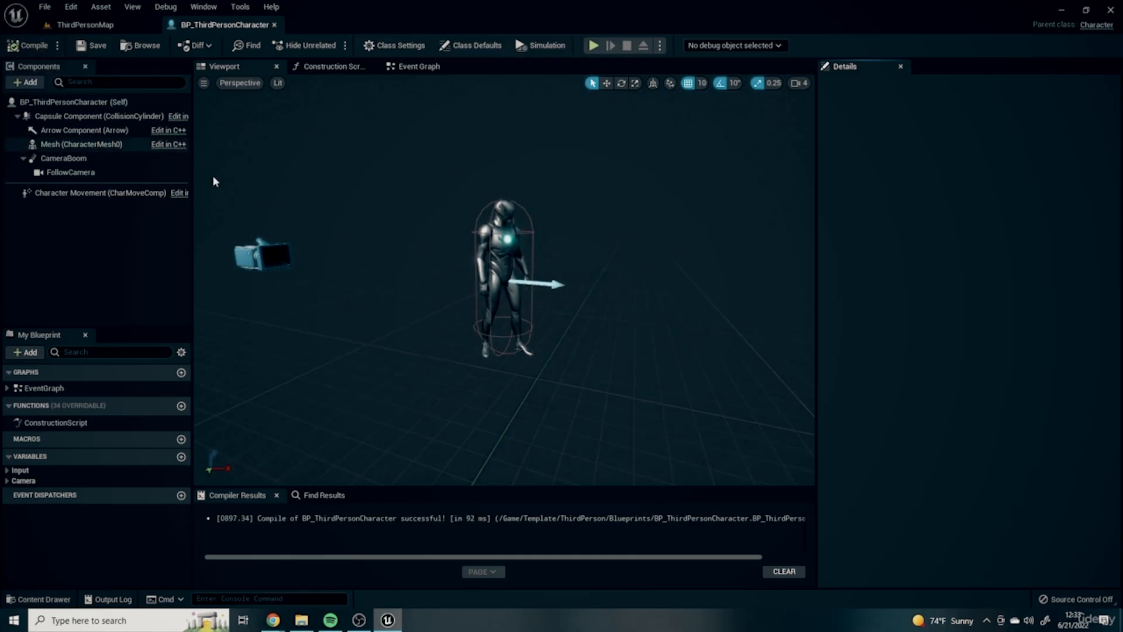
{"action": "left_click", "coordinate": [14, 47]}
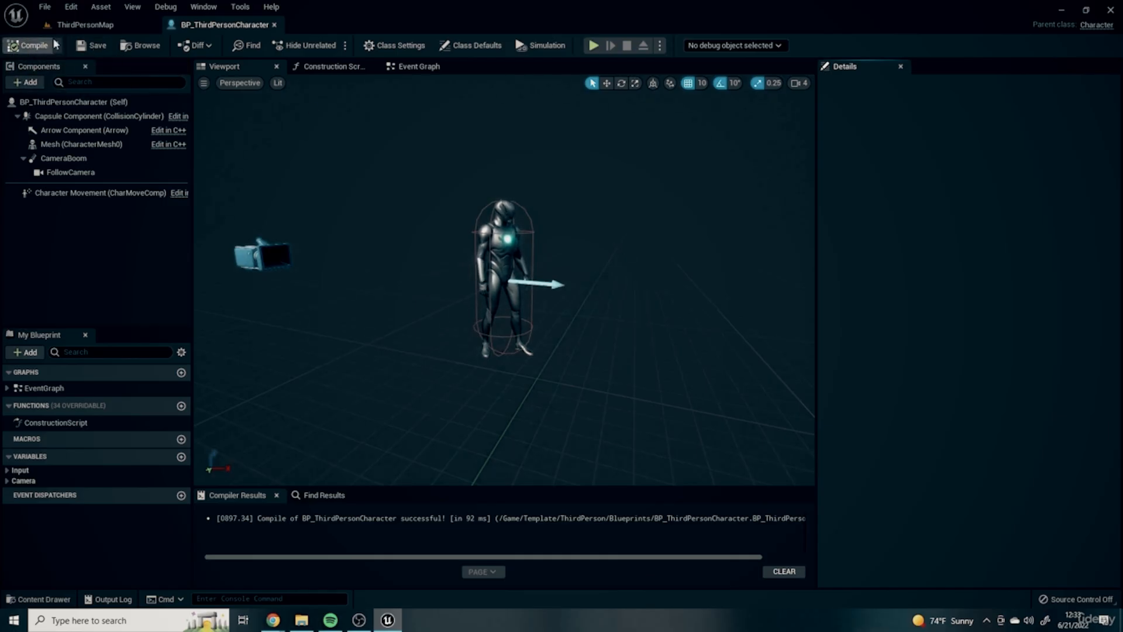
Play ThirdPersonMap to try the new walk speed by running and jumping, and stop playing.
{"action": "left_click", "coordinate": [94, 25]}
{"action": "left_click", "coordinate": [249, 46]}
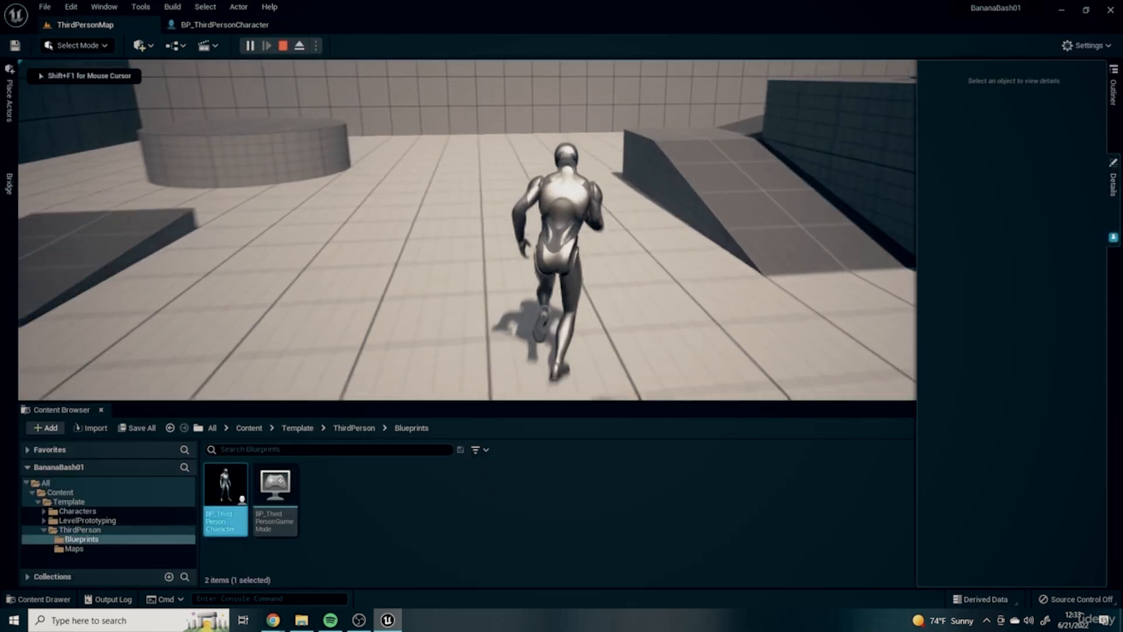
{"action": "key", "text": "space"}
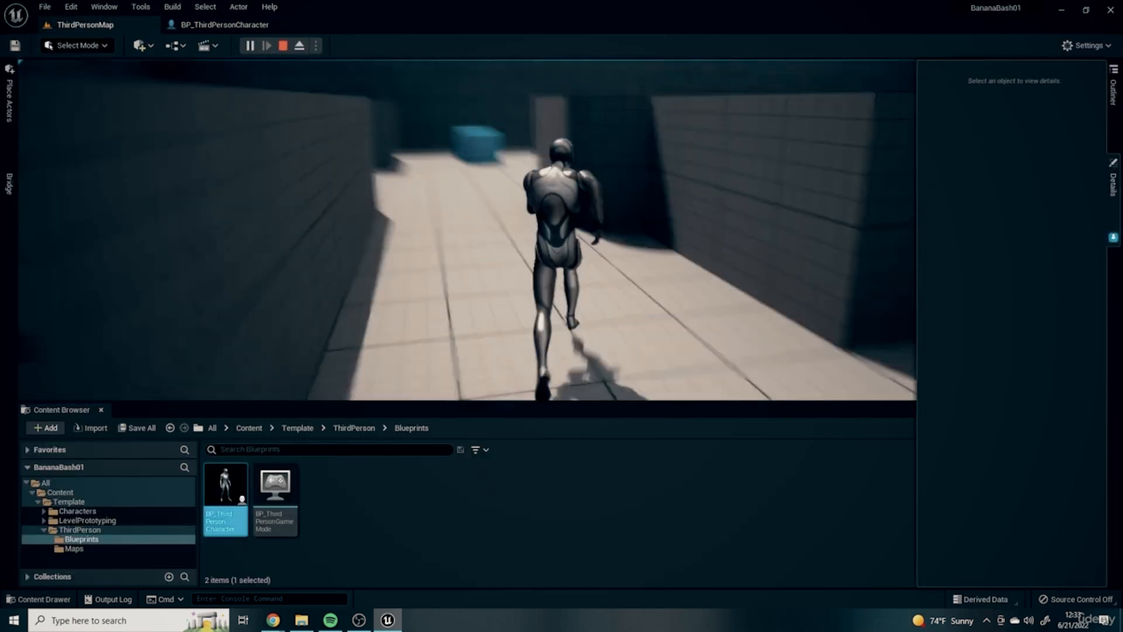
{"action": "key", "text": "Escape"}
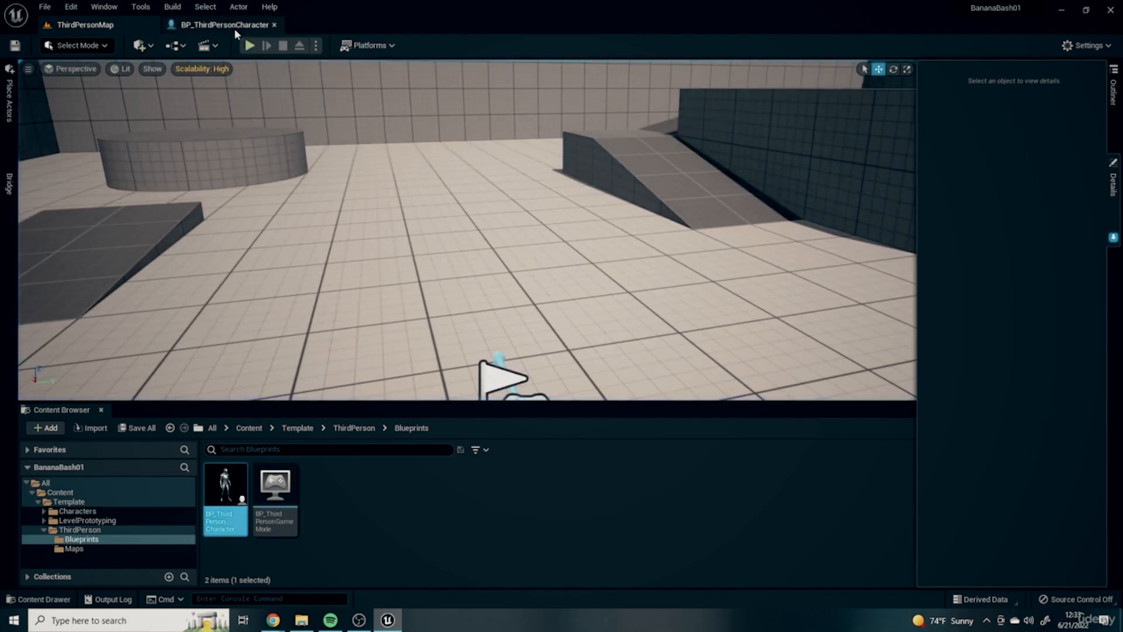
In BP_ThirdPersonCharacter, re-enter 750 cm/s as the Character Movement component's Max Walk Speed and recompile.
{"action": "left_click", "coordinate": [225, 24]}
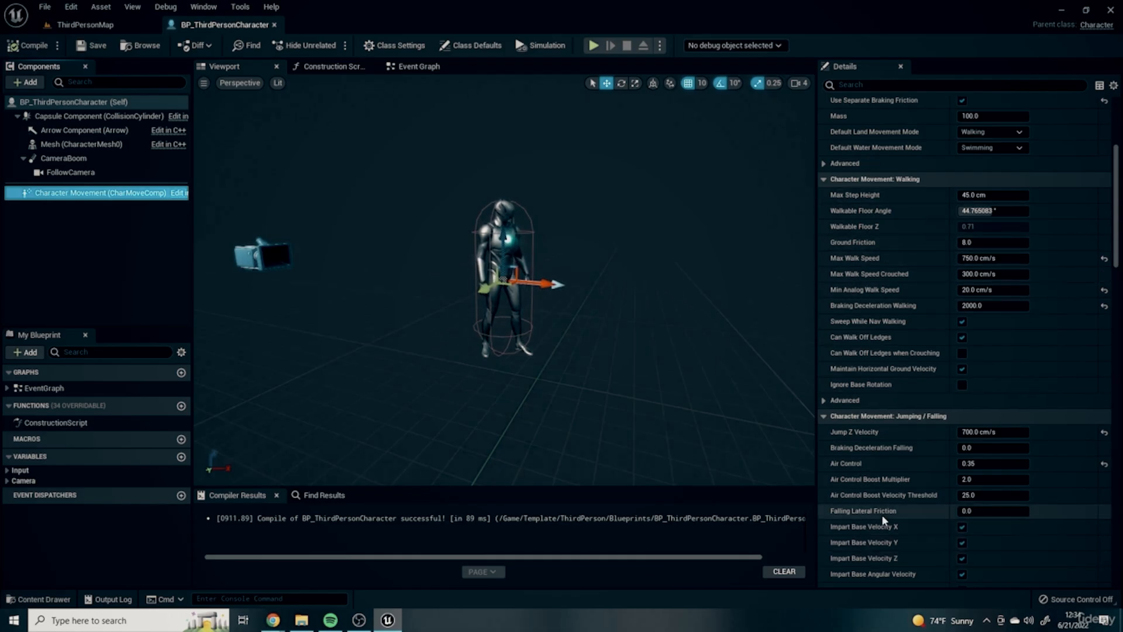
{"action": "scroll", "coordinate": [917, 354], "scroll_direction": "up", "scroll_amount": 3}
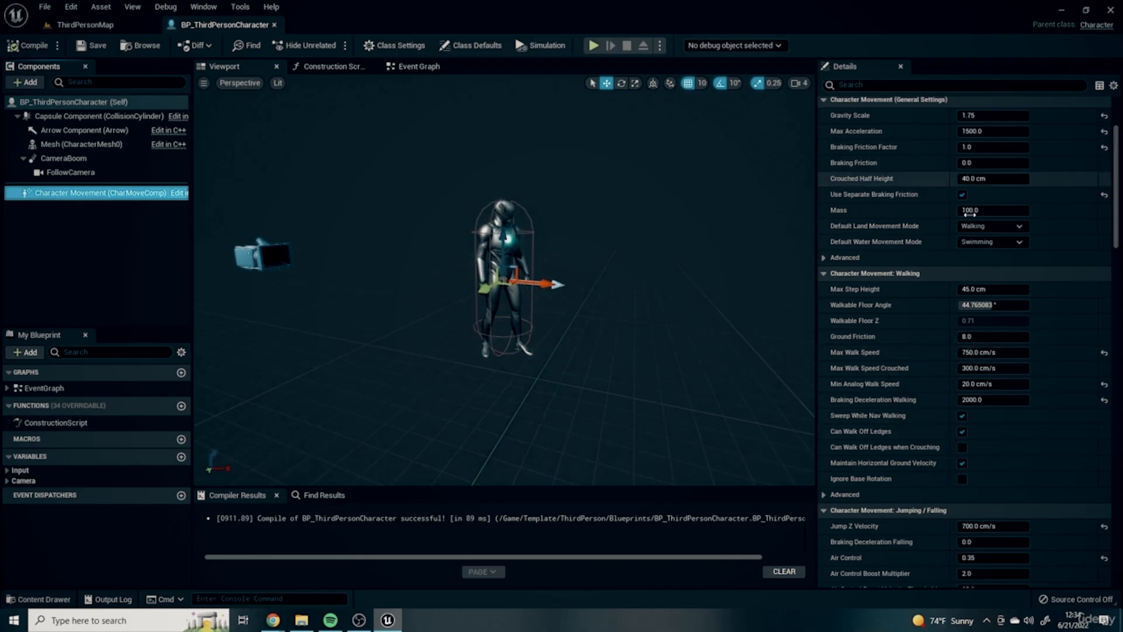
{"action": "left_click", "coordinate": [1104, 353]}
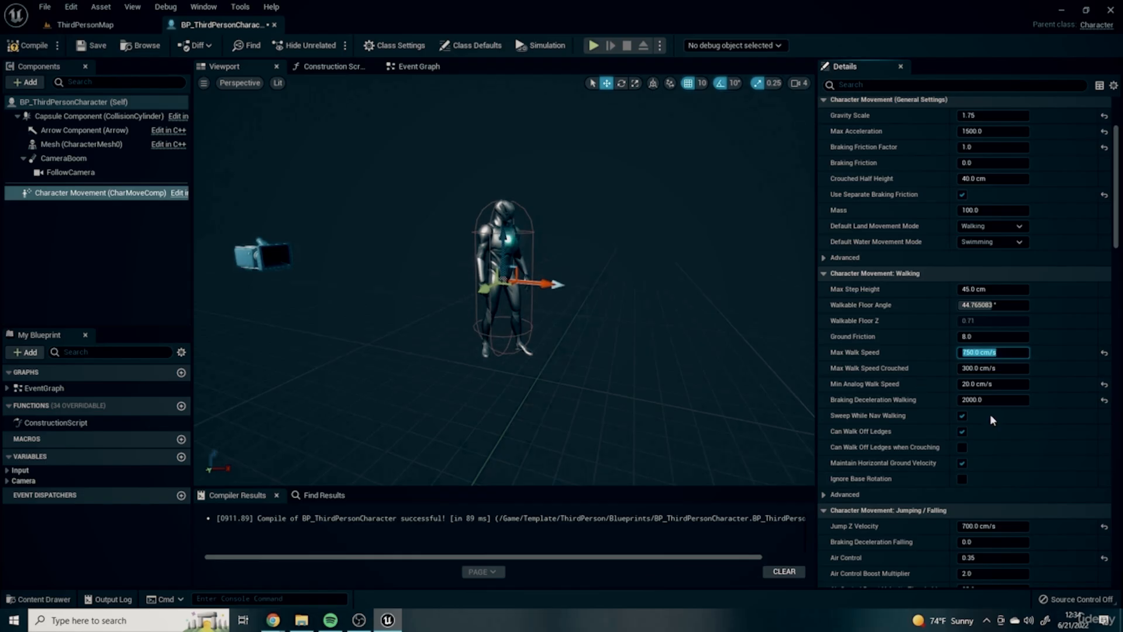
{"action": "scroll", "coordinate": [1029, 327], "scroll_direction": "up", "scroll_amount": 4}
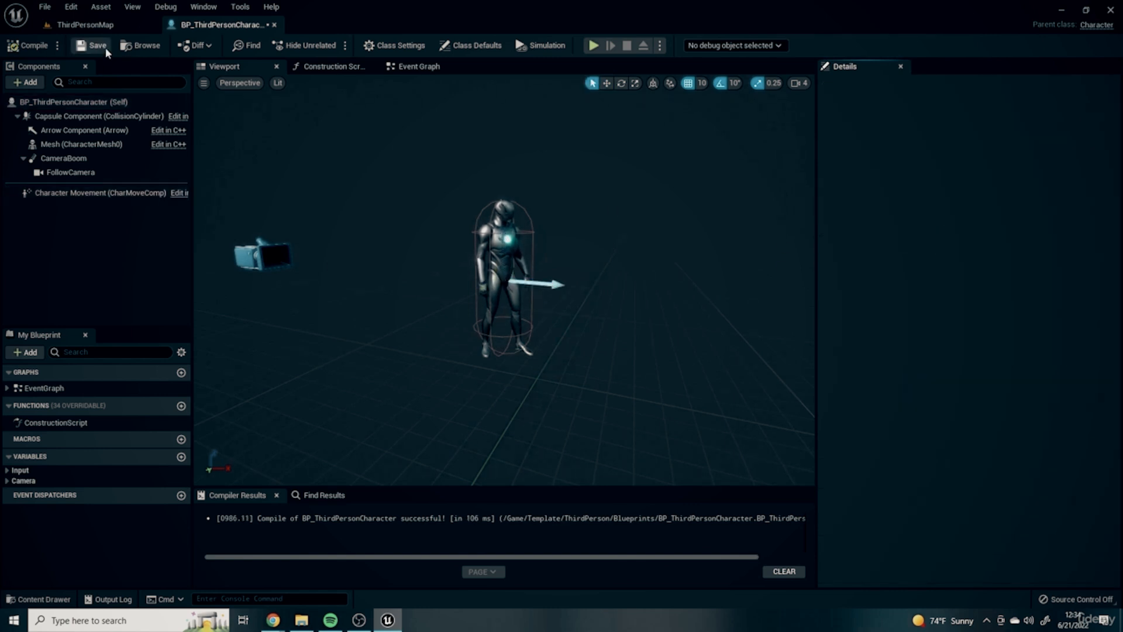
Play ThirdPersonMap again to check how the character jumps and runs, and exit the play session.
{"action": "left_click", "coordinate": [85, 24]}
{"action": "left_click", "coordinate": [250, 45]}
{"action": "key", "text": "space"}
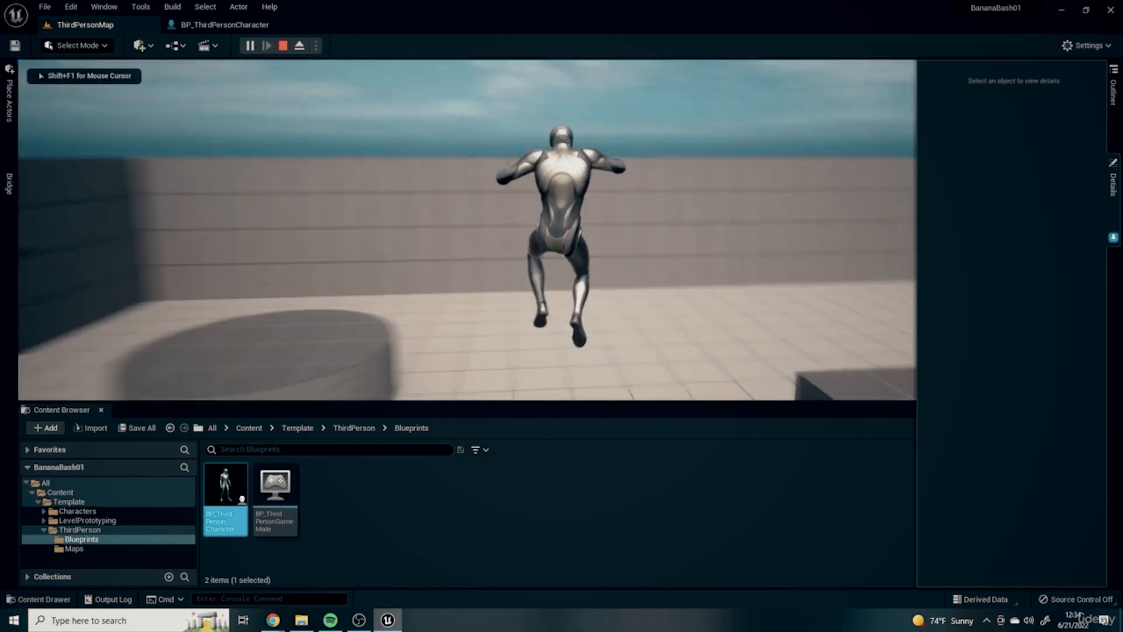
{"action": "key", "text": "space"}
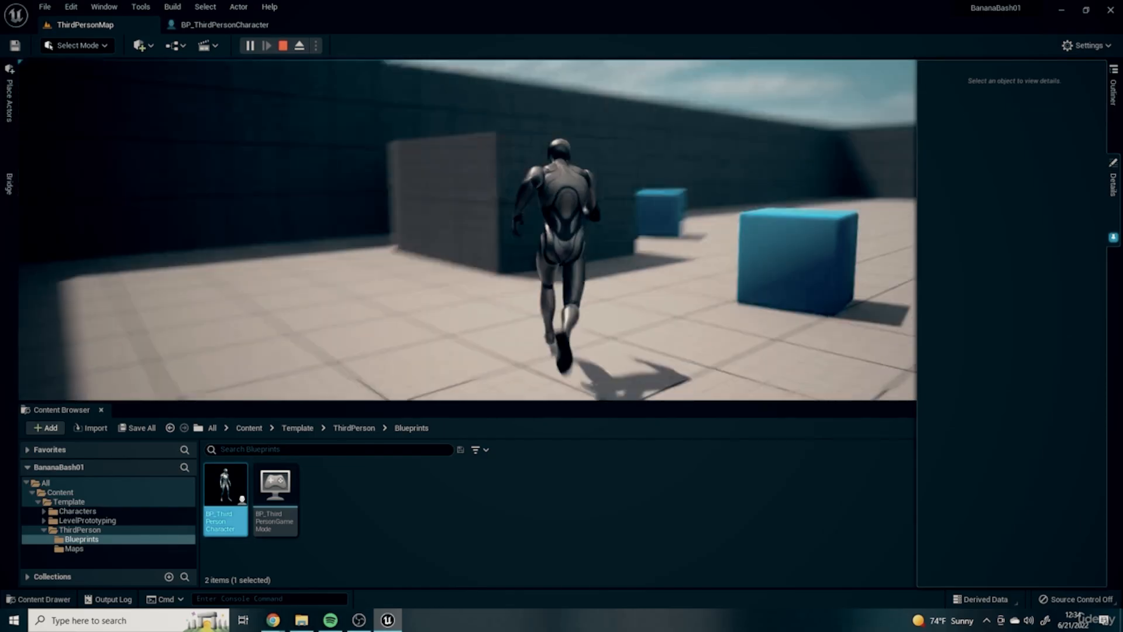
{"action": "key", "text": "Escape"}
Set the Character Movement component's Gravity Scale to 1.75 in BP_ThirdPersonCharacter, and compile and save the blueprint.
{"action": "left_click", "coordinate": [224, 24]}
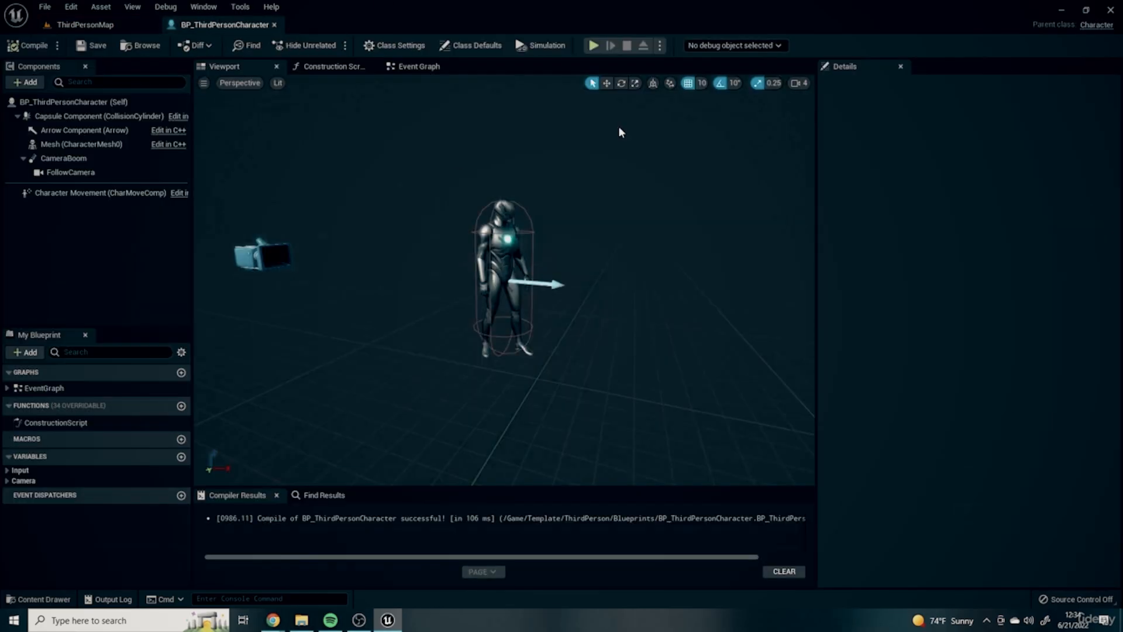
{"action": "left_click", "coordinate": [78, 193]}
{"action": "left_click", "coordinate": [993, 227]}
{"action": "type", "text": "1.75"}
{"action": "key", "text": "Return"}
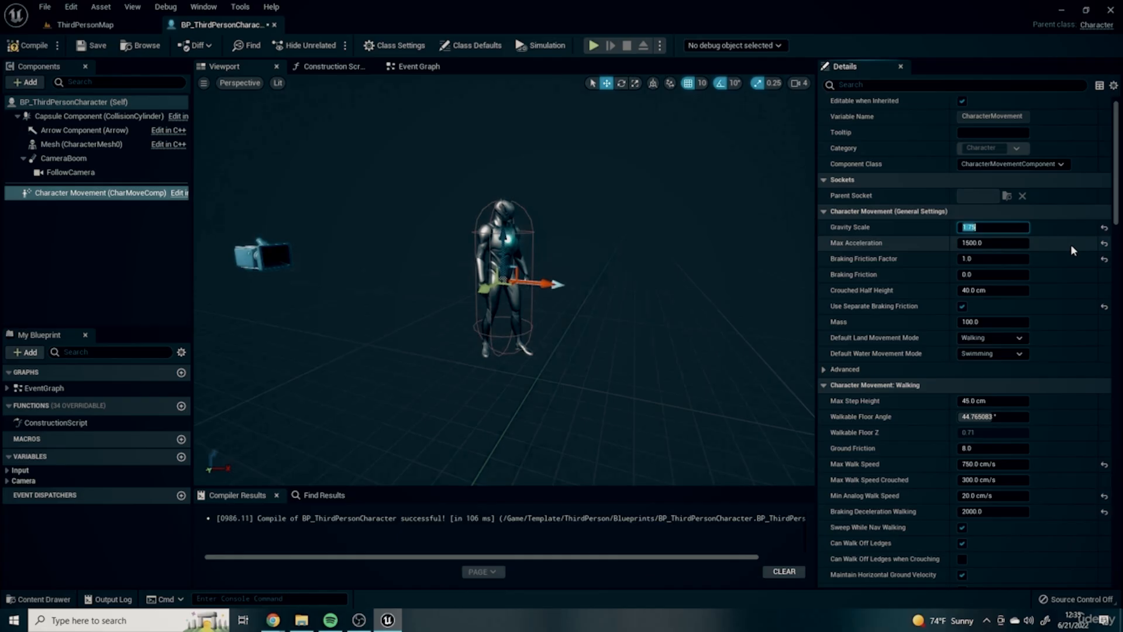
{"action": "left_click", "coordinate": [25, 46]}
{"action": "left_click", "coordinate": [101, 46]}
Play-test the 1.75 gravity scale in ThirdPersonMap with repeated runs and jumps, and end the session.
{"action": "left_click", "coordinate": [94, 26]}
{"action": "left_click", "coordinate": [249, 45]}
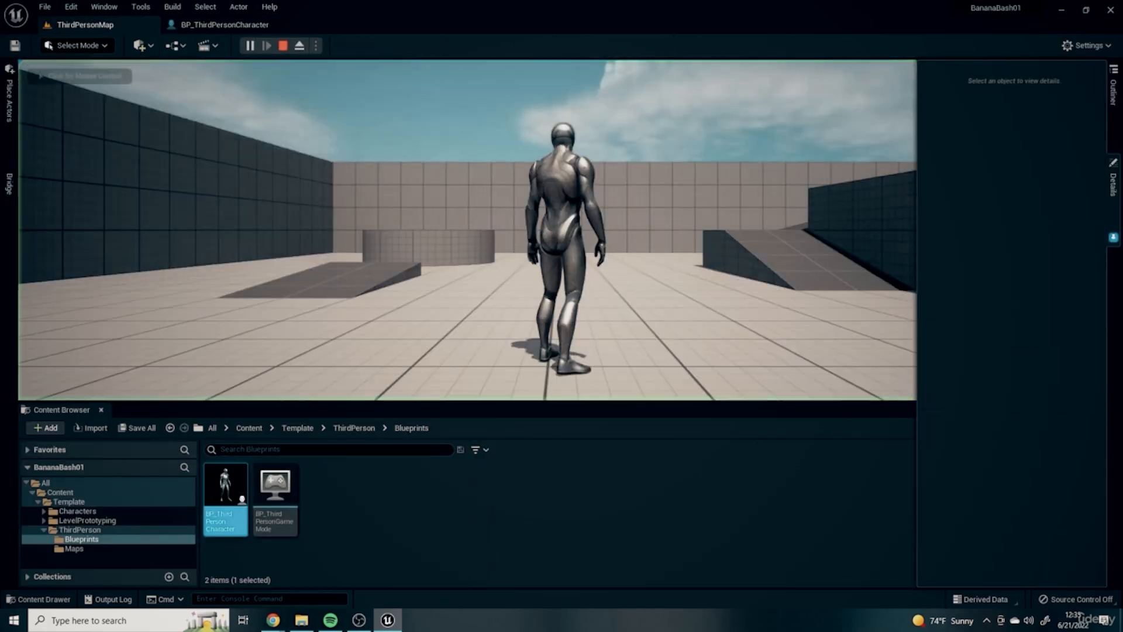
{"action": "key", "text": "w"}
{"action": "key", "text": "space"}
{"action": "key", "text": "w"}
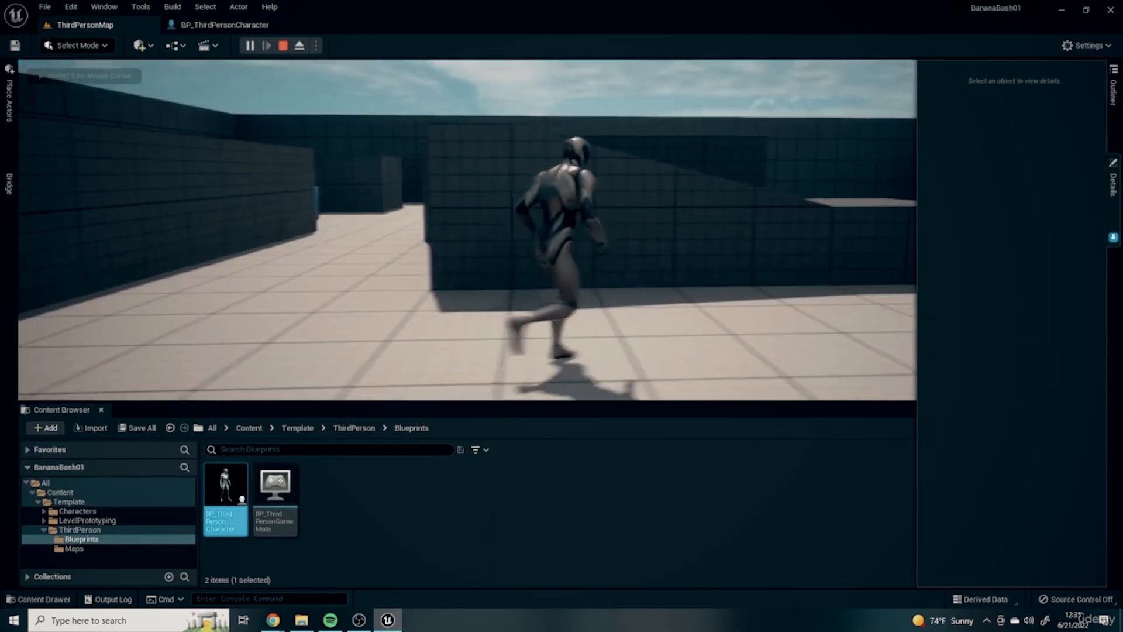
{"action": "key", "text": "space"}
{"action": "key", "text": "w"}
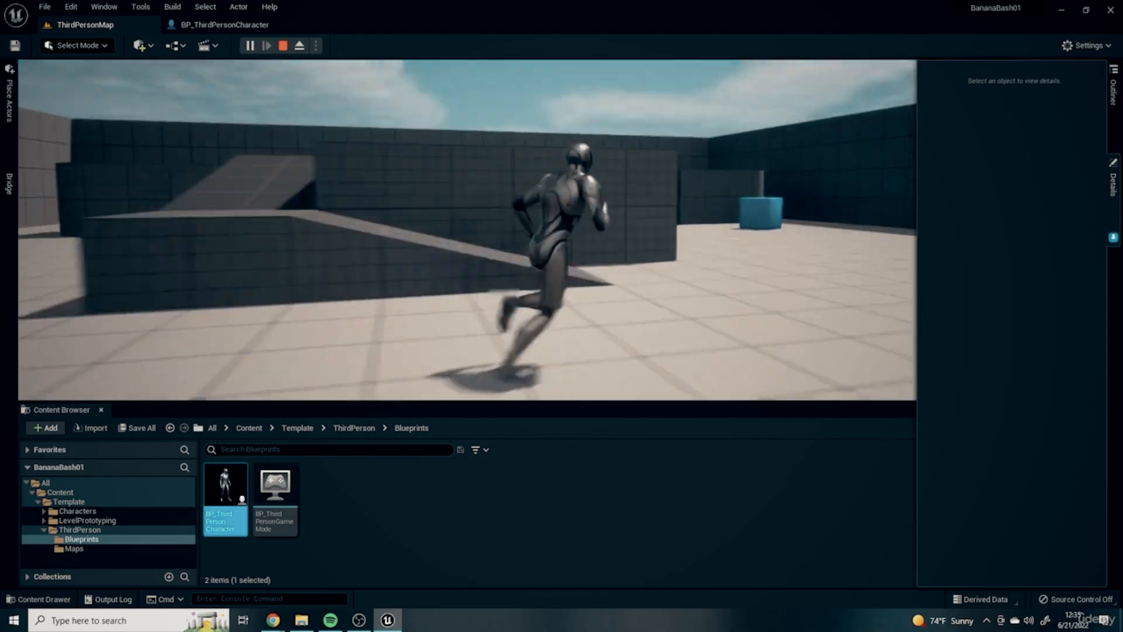
{"action": "key", "text": "space"}
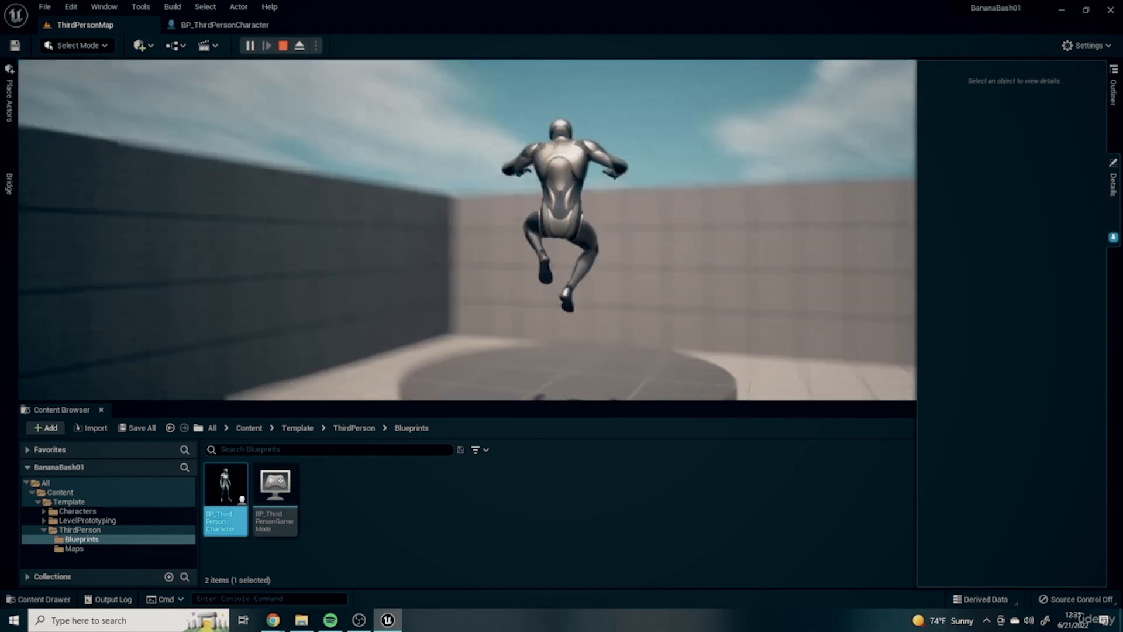
{"action": "key", "text": "space"}
{"action": "key", "text": "w"}
{"action": "key", "text": "w"}
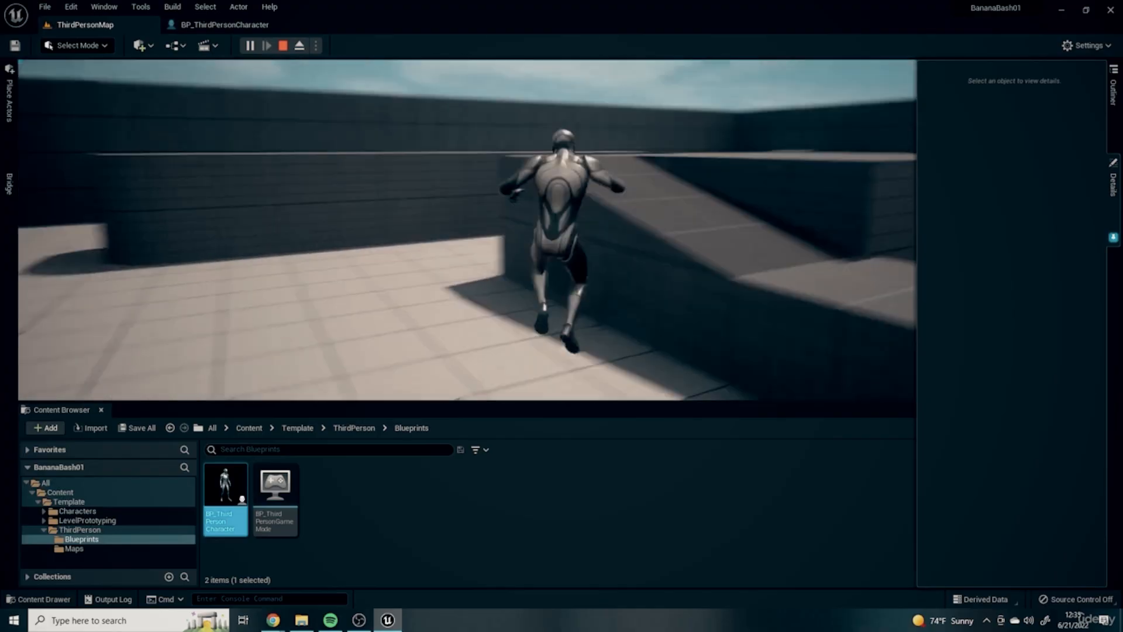
{"action": "key", "text": "Escape"}
Review the Mesh component's Skeletal Mesh and material options and the Character Movement component's movement settings in BP_ThirdPersonCharacter.
{"action": "left_click", "coordinate": [188, 24]}
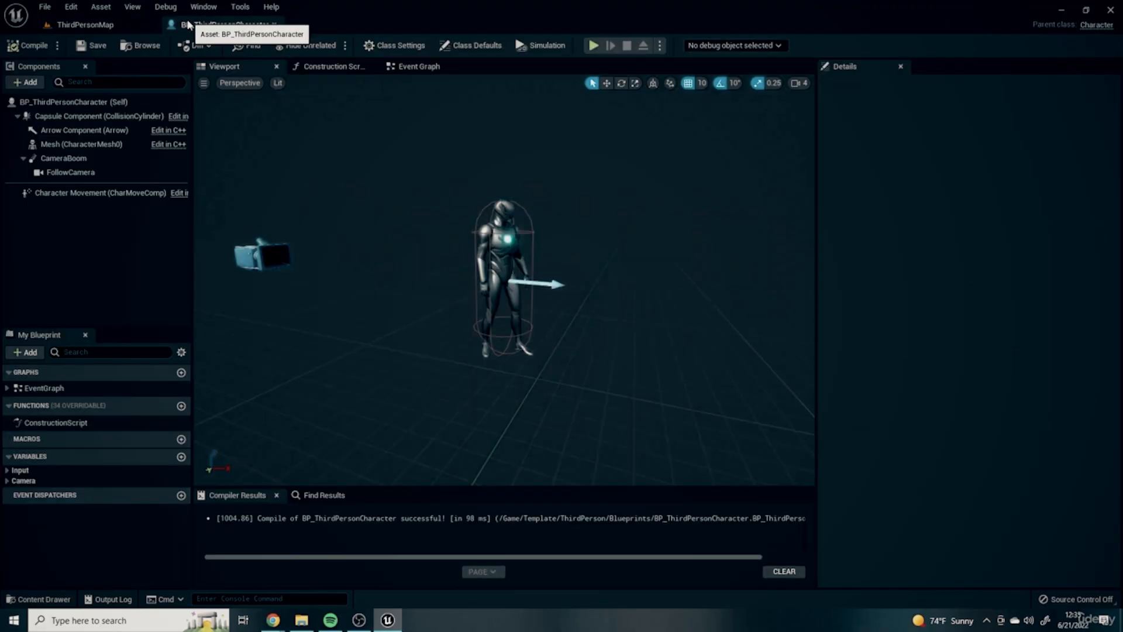
{"action": "left_click", "coordinate": [82, 145]}
{"action": "left_click", "coordinate": [1047, 372]}
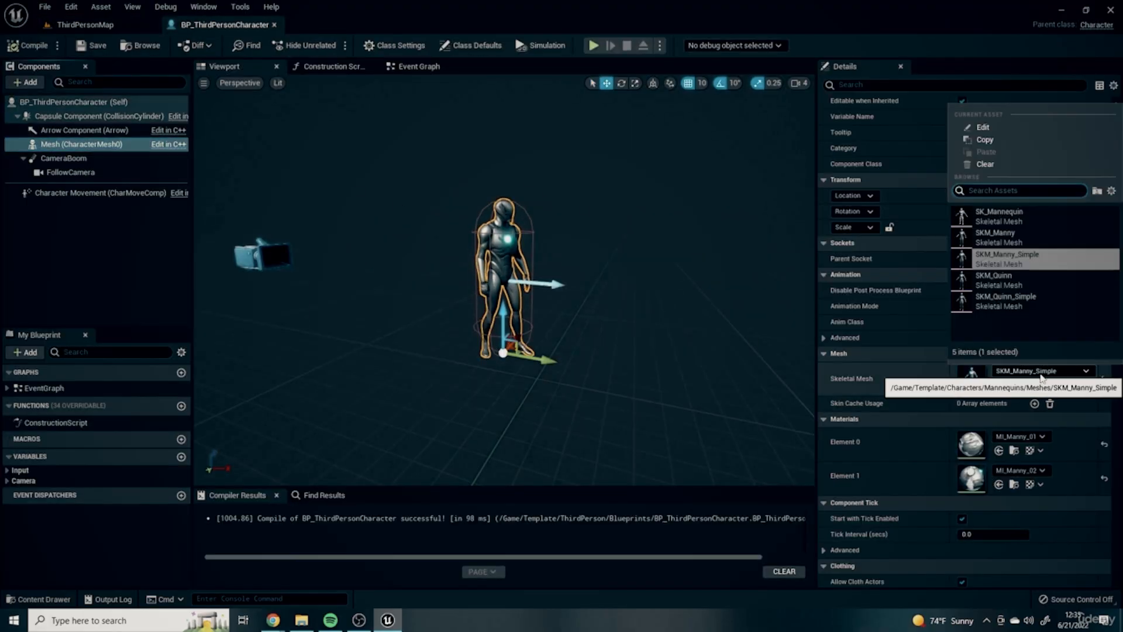
{"action": "left_click", "coordinate": [1046, 373]}
{"action": "left_click", "coordinate": [1034, 468]}
{"action": "right_click", "coordinate": [902, 476]}
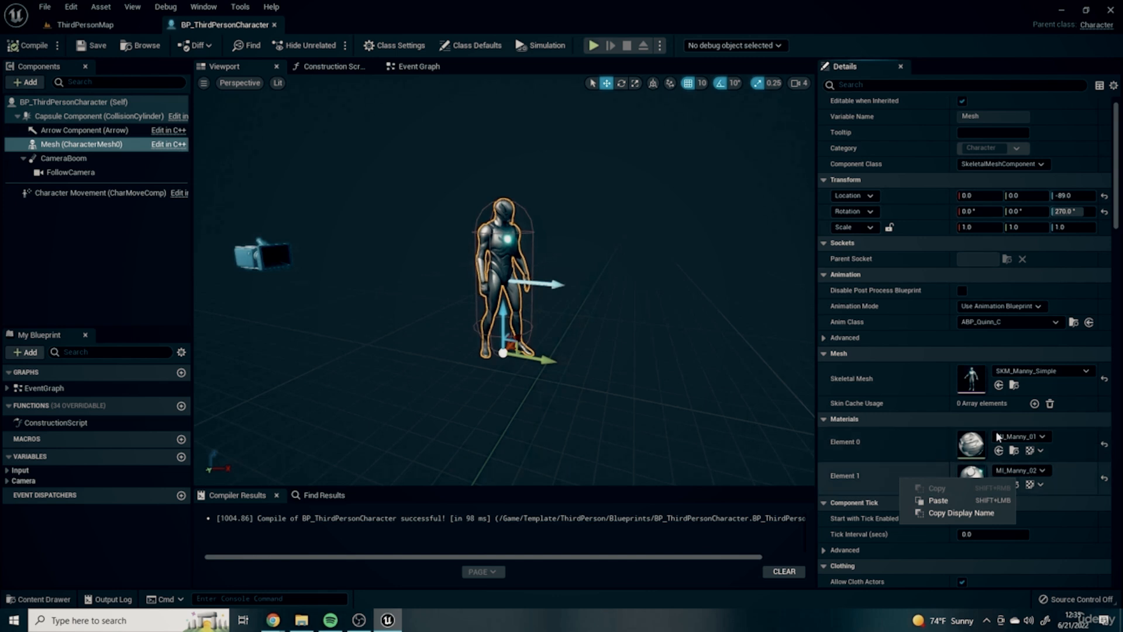
{"action": "left_click", "coordinate": [754, 386]}
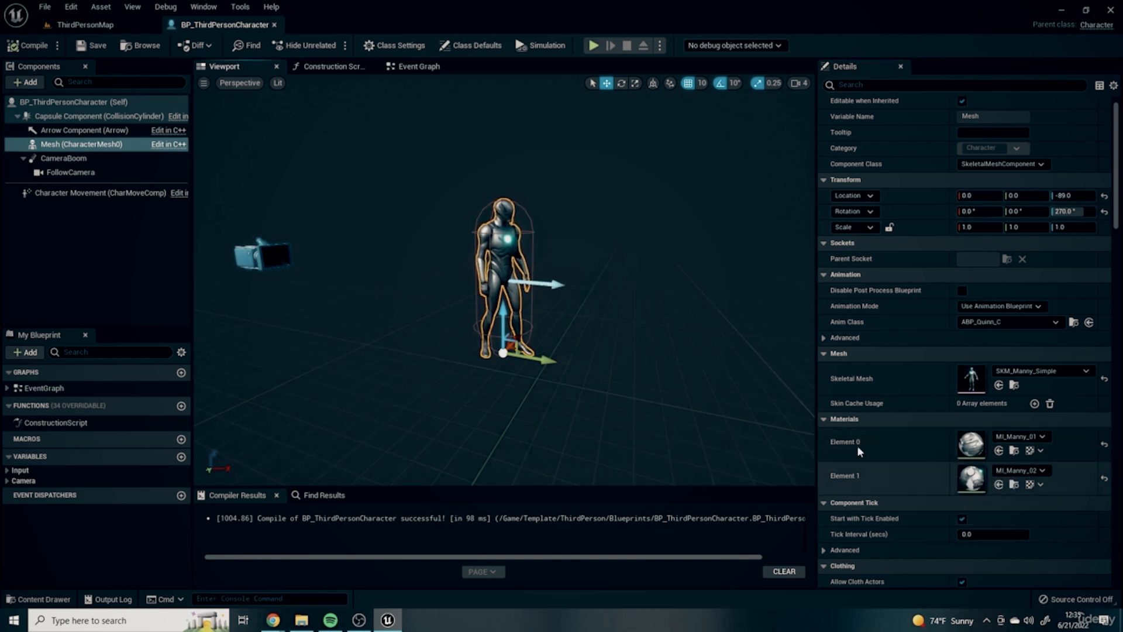
{"action": "left_click", "coordinate": [100, 192]}
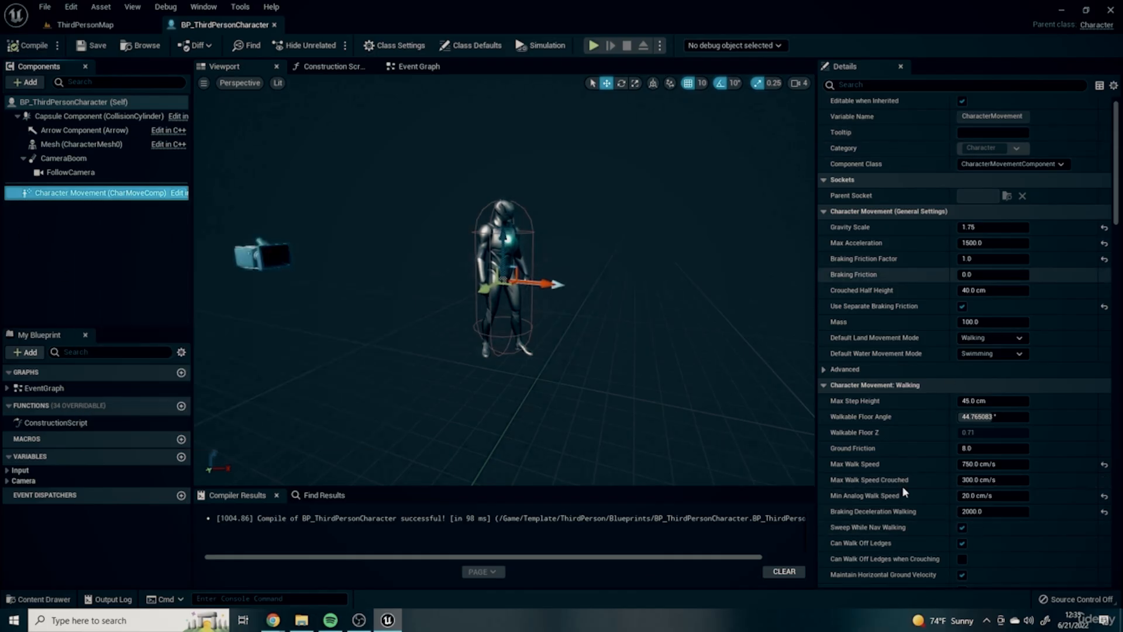
{"action": "scroll", "coordinate": [1040, 430], "scroll_direction": "down", "scroll_amount": 1}
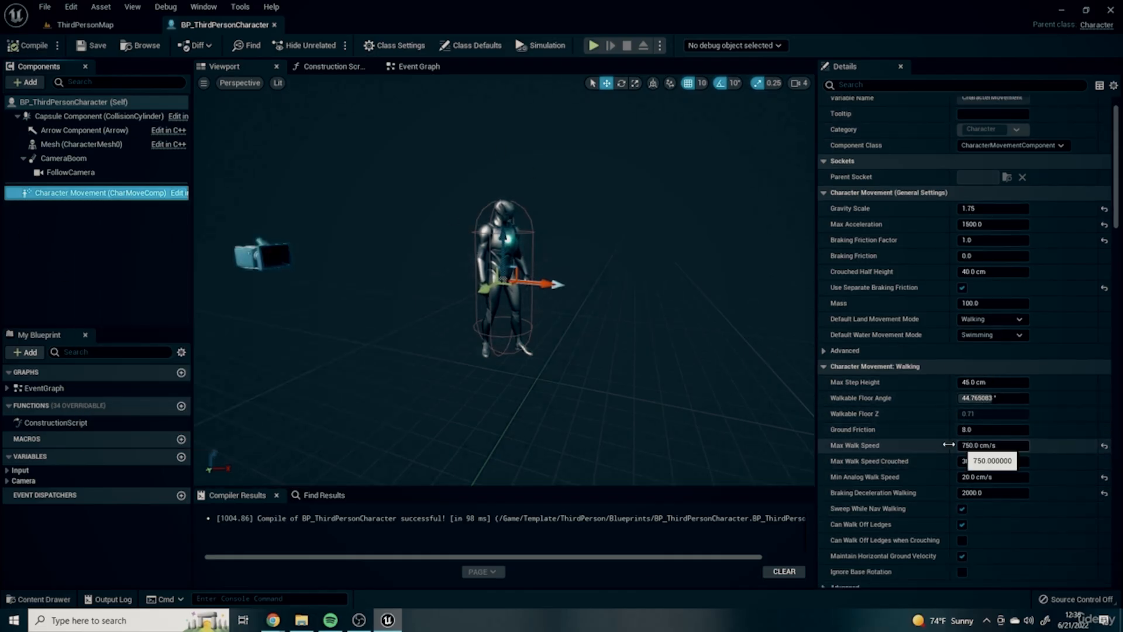
{"action": "left_click", "coordinate": [542, 317]}
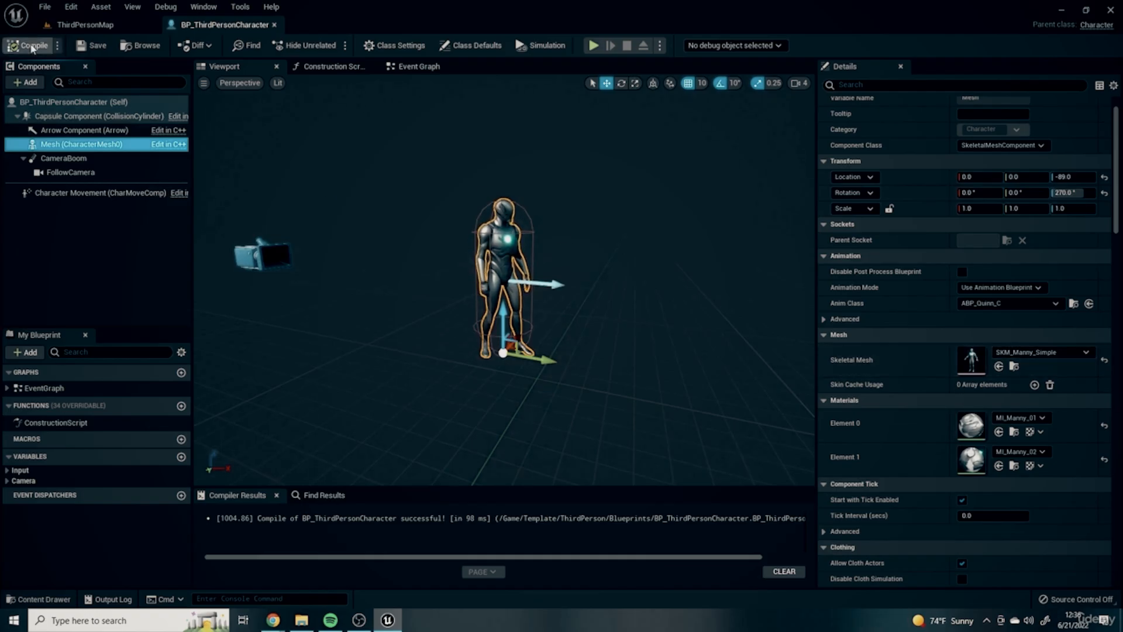
Return to the ThirdPersonMap level and enlarge its viewport by shrinking the Content Browser's height.
{"action": "left_click", "coordinate": [123, 26]}
{"action": "left_click_drag", "start_coordinate": [584, 401], "coordinate": [583, 508]}
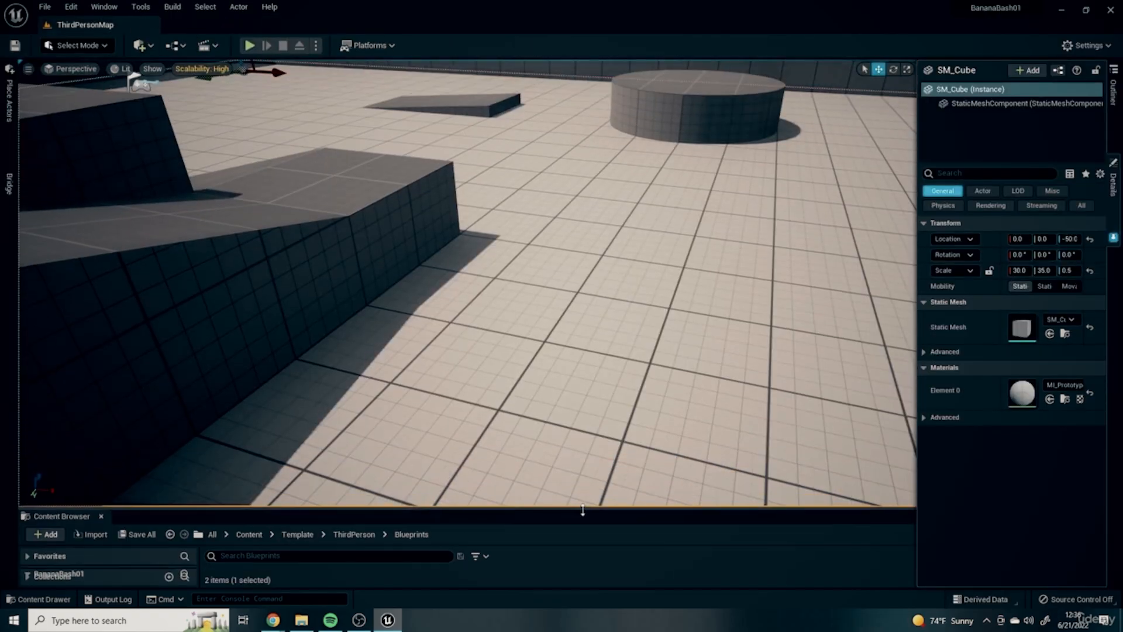